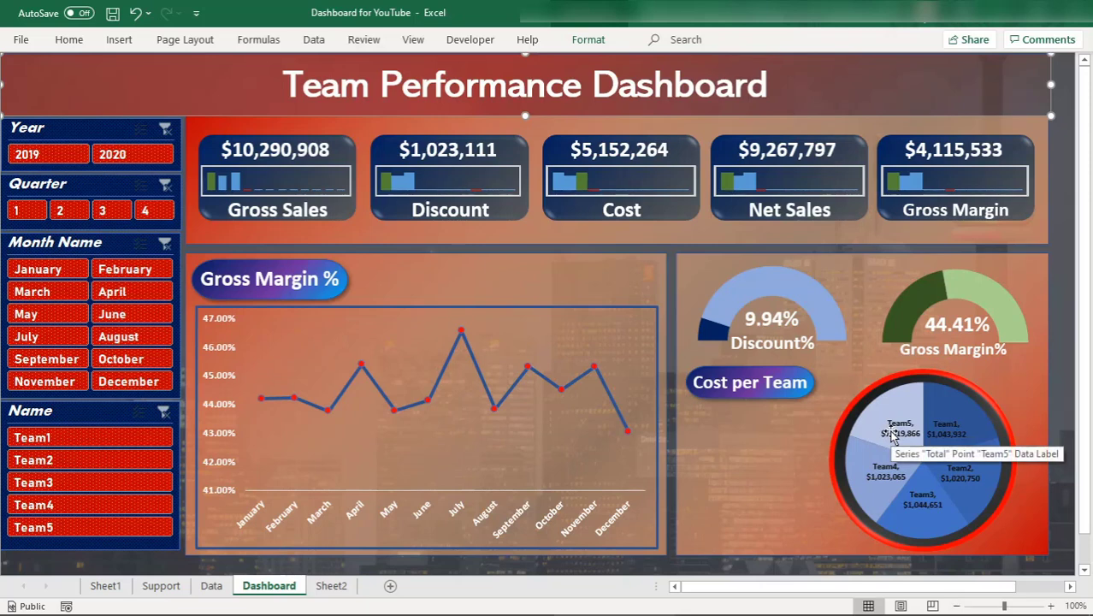
# Step: Filter the finished dashboard to the year 2019, and clear the Year filter again
pyautogui.click(38, 154)
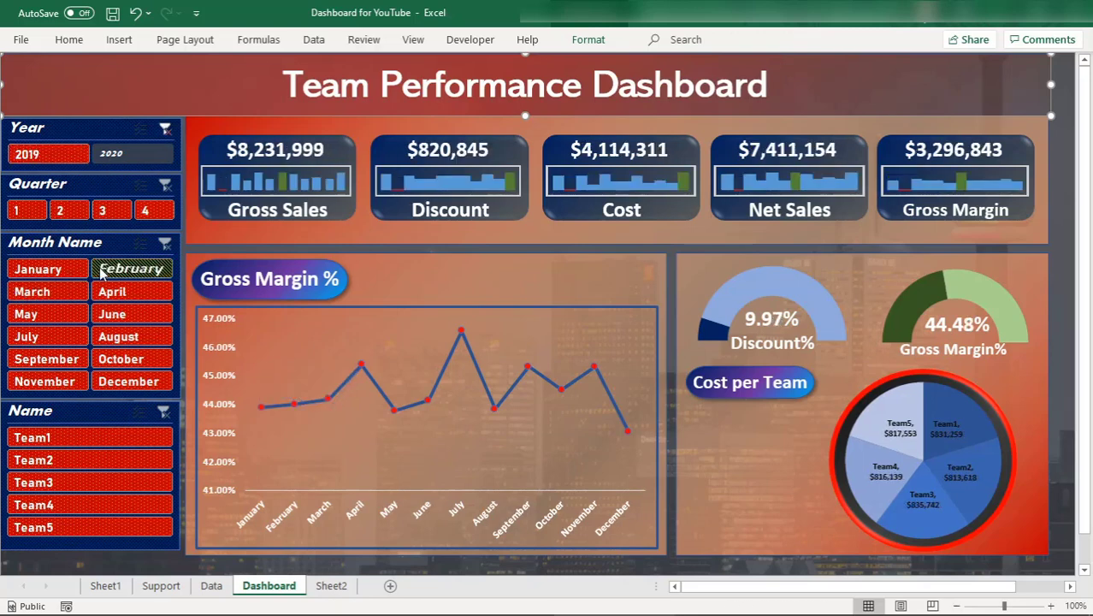
pyautogui.click(165, 124)
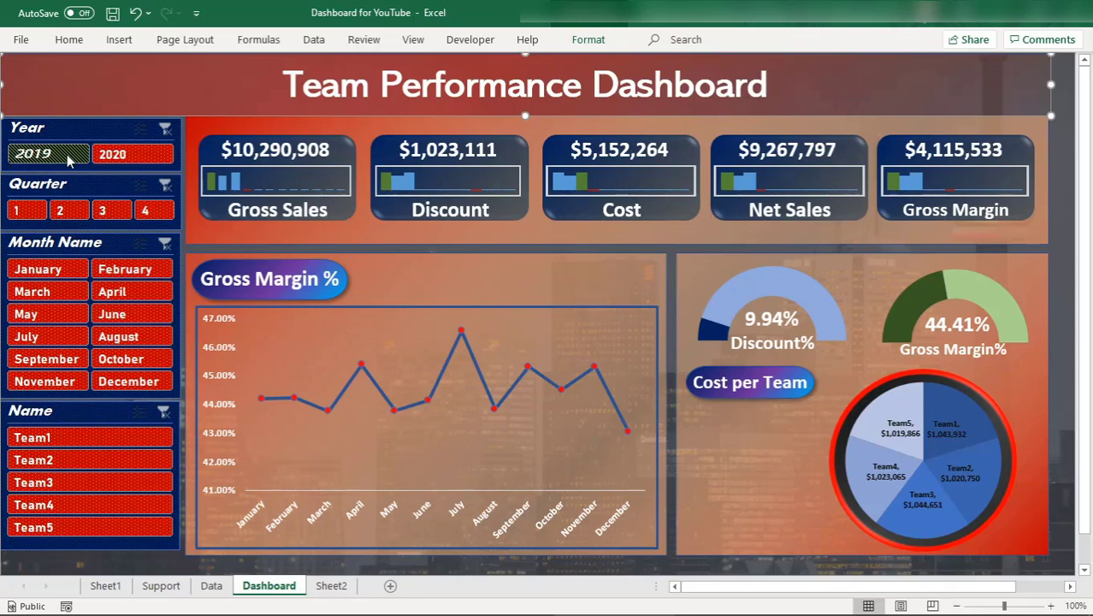
# Step: Switch to the Team Performance Dashboard in English workbook and move Support Sheet's line chart beside the Gross Margin% pivot table
pyautogui.moveTo(654, 602)
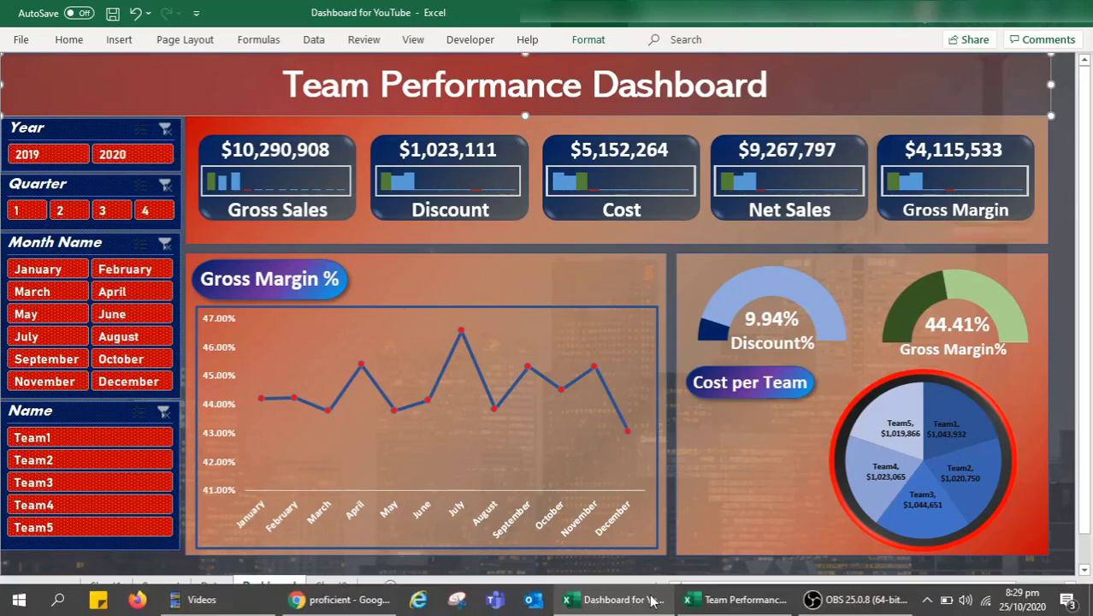
pyautogui.click(725, 602)
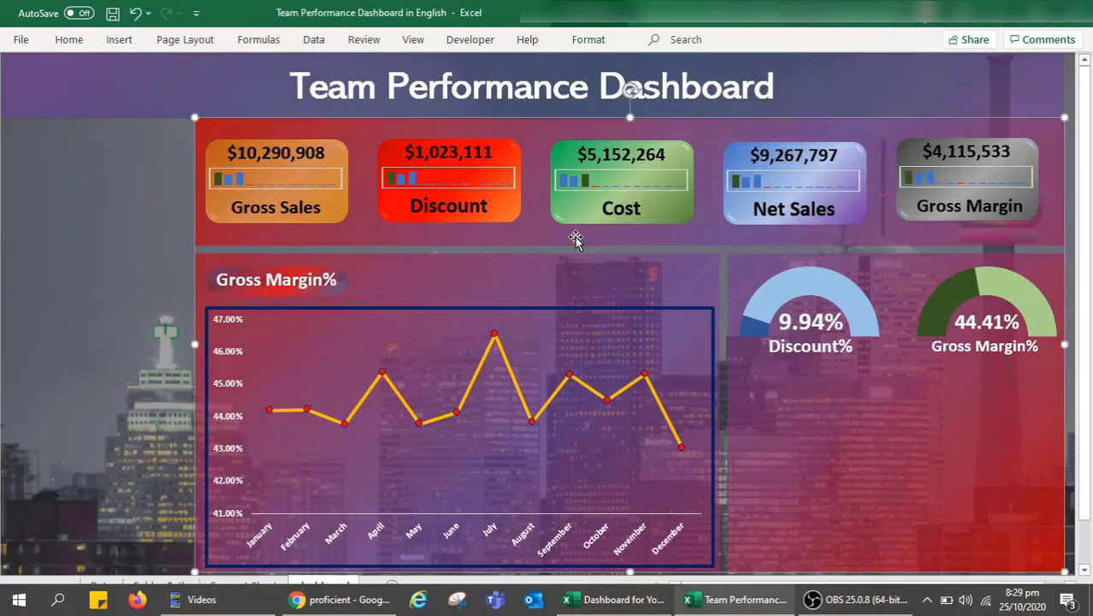
pyautogui.click(243, 586)
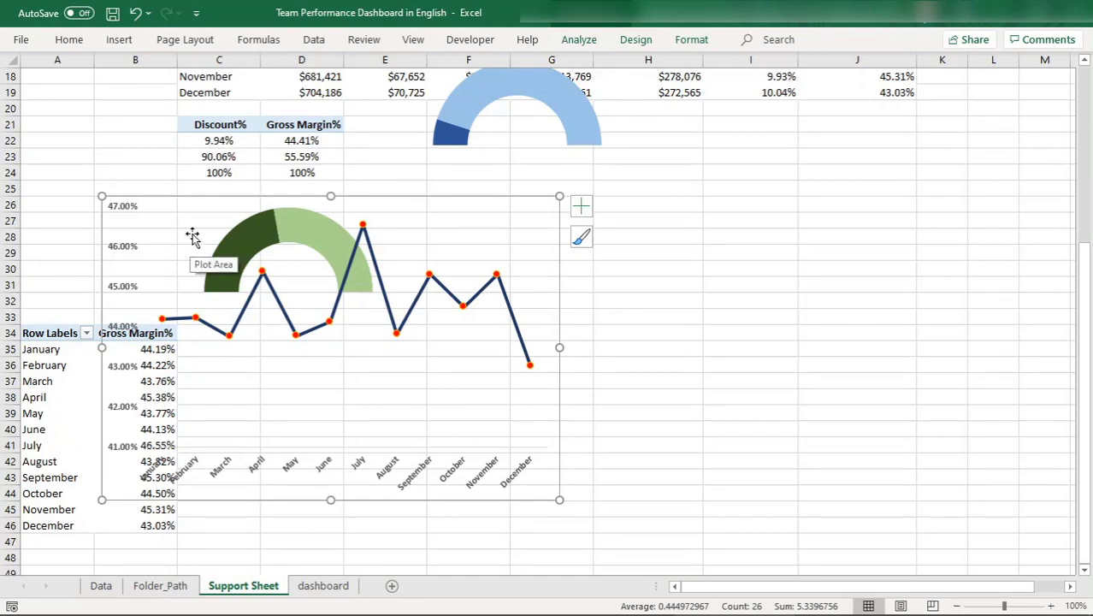
pyautogui.moveTo(233, 201); pyautogui.dragTo(340, 325)
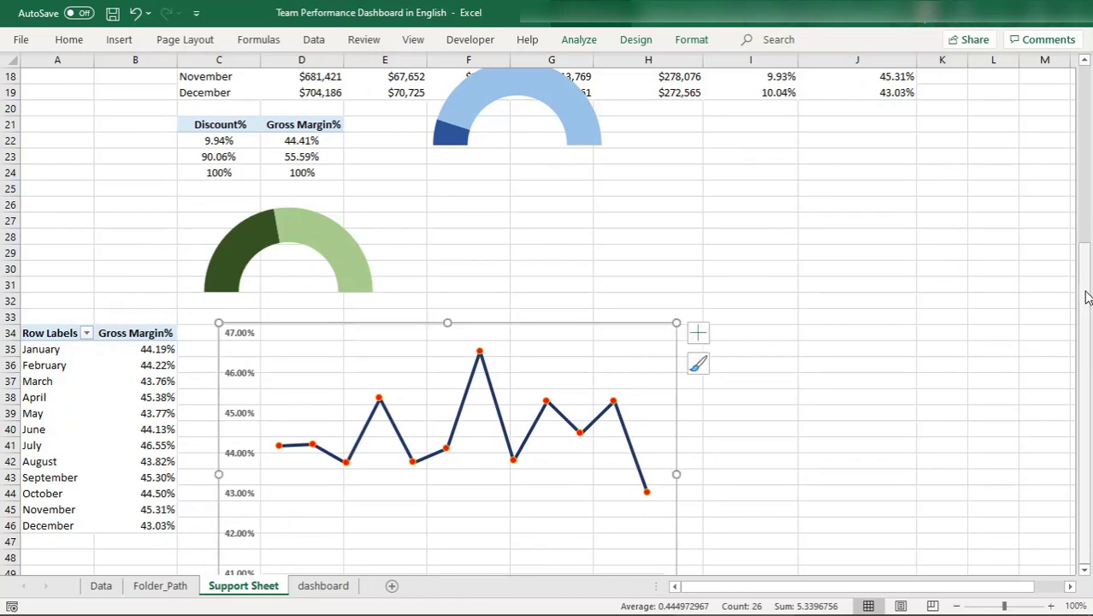
# Step: Copy the monthly pivot table in C7:J19 of Support Sheet and paste it below the line chart at C56
pyautogui.moveTo(1086, 292); pyautogui.dragTo(1092, 387)
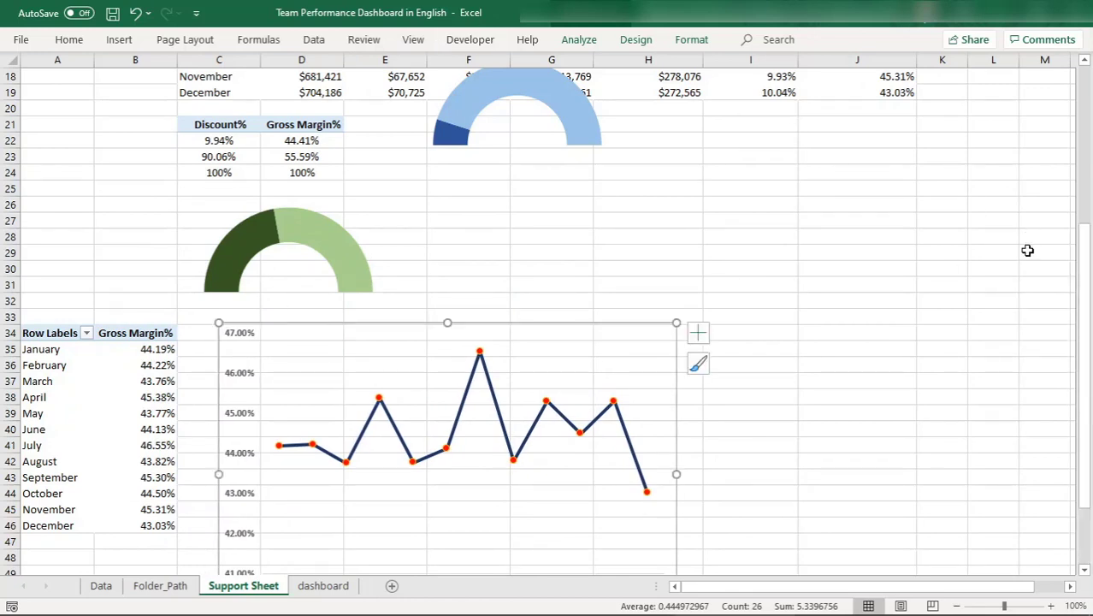
pyautogui.scroll(5, 1068, 234)
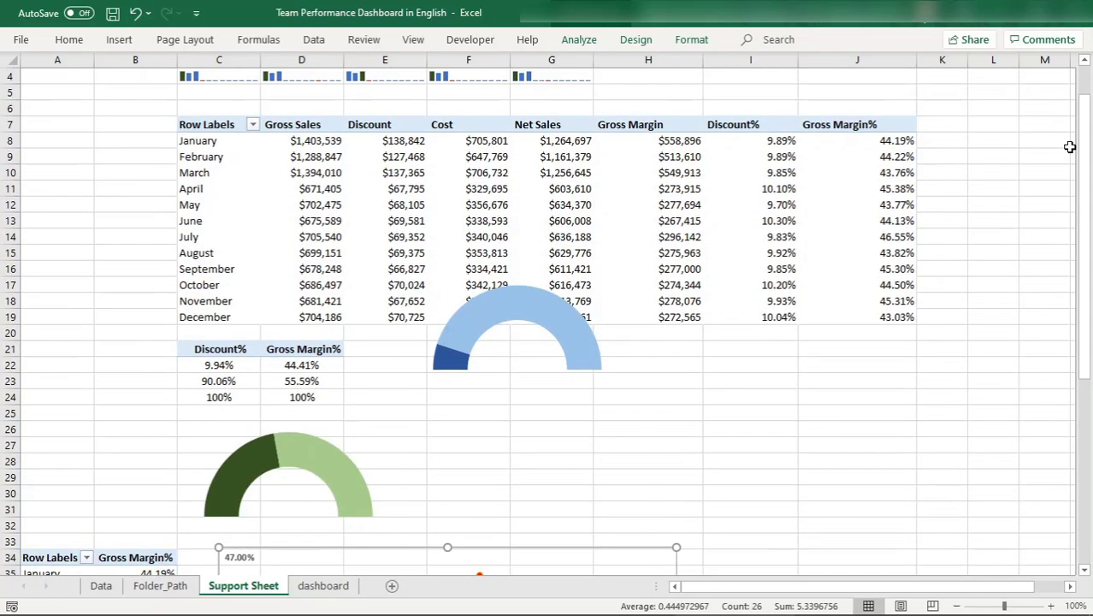
pyautogui.moveTo(204, 127); pyautogui.dragTo(844, 319)
pyautogui.moveTo(704, 301); pyautogui.dragTo(903, 313)
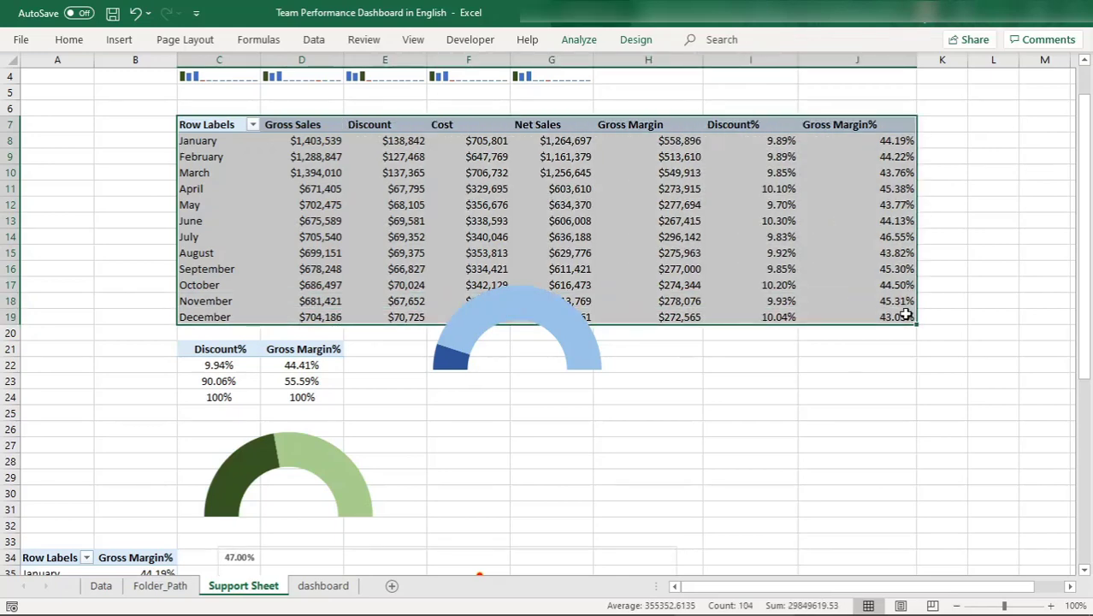
pyautogui.hotkey('ctrl', 'c')
pyautogui.moveTo(1086, 320); pyautogui.dragTo(1090, 599)
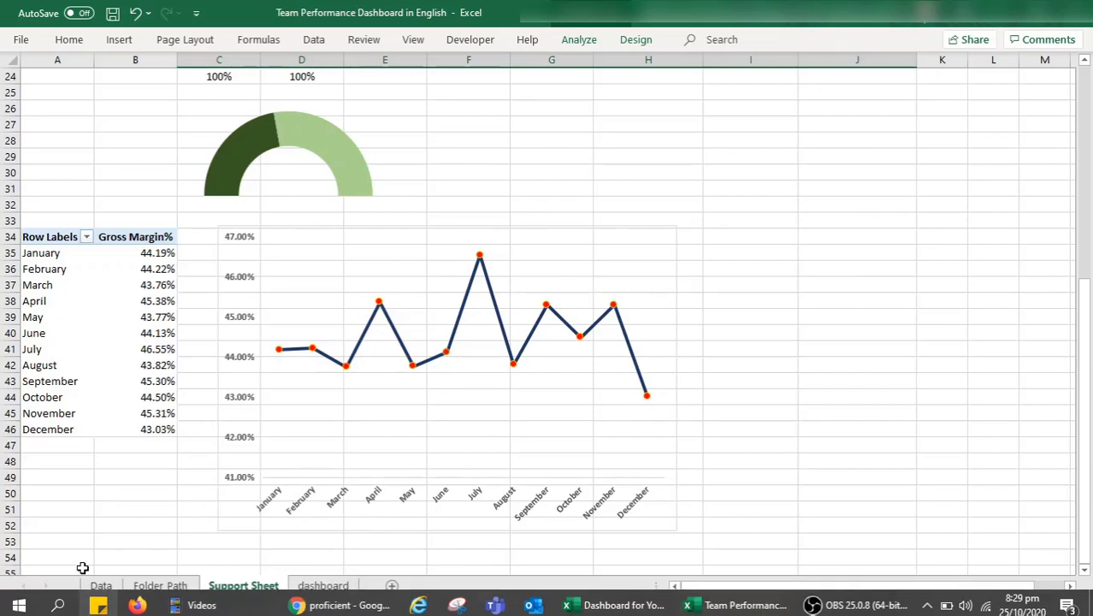
pyautogui.click(71, 532)
pyautogui.press('Down')
pyautogui.press('Down')
pyautogui.press('Down')
pyautogui.press('Down')
pyautogui.press('Down')
pyautogui.press('Down')
pyautogui.press('Down')
pyautogui.press('Down')
pyautogui.press('Down')
pyautogui.press('Down')
pyautogui.press('Down')
pyautogui.press('Down')
pyautogui.press('Down')
pyautogui.press('Down')
pyautogui.press('Down')
pyautogui.press('Down')
pyautogui.press('Down')
pyautogui.press('Down')
pyautogui.press('Down')
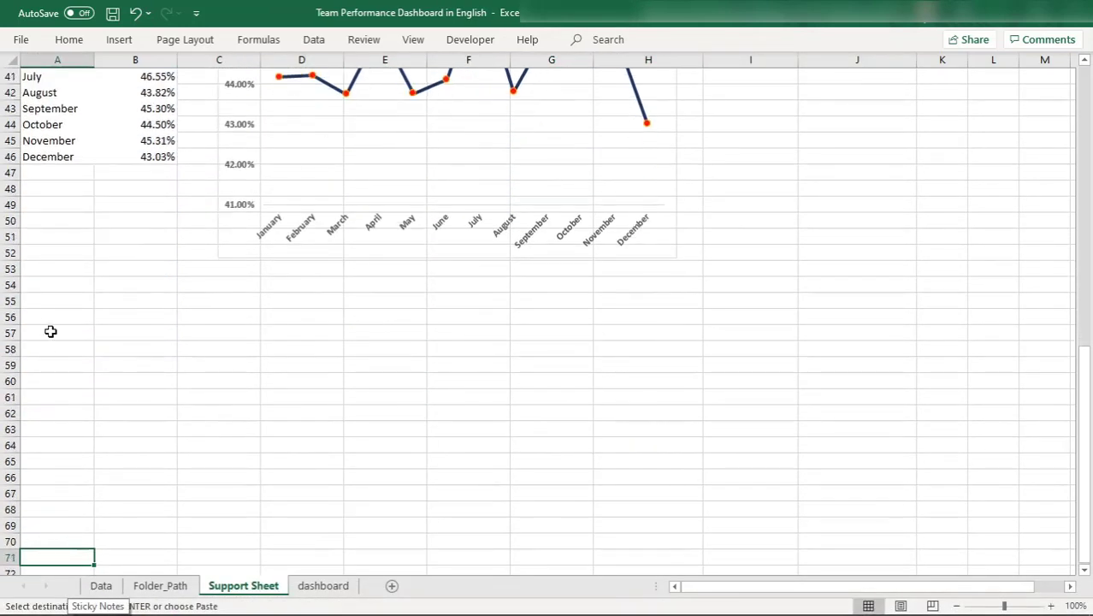
pyautogui.click(135, 299)
pyautogui.press('Right')
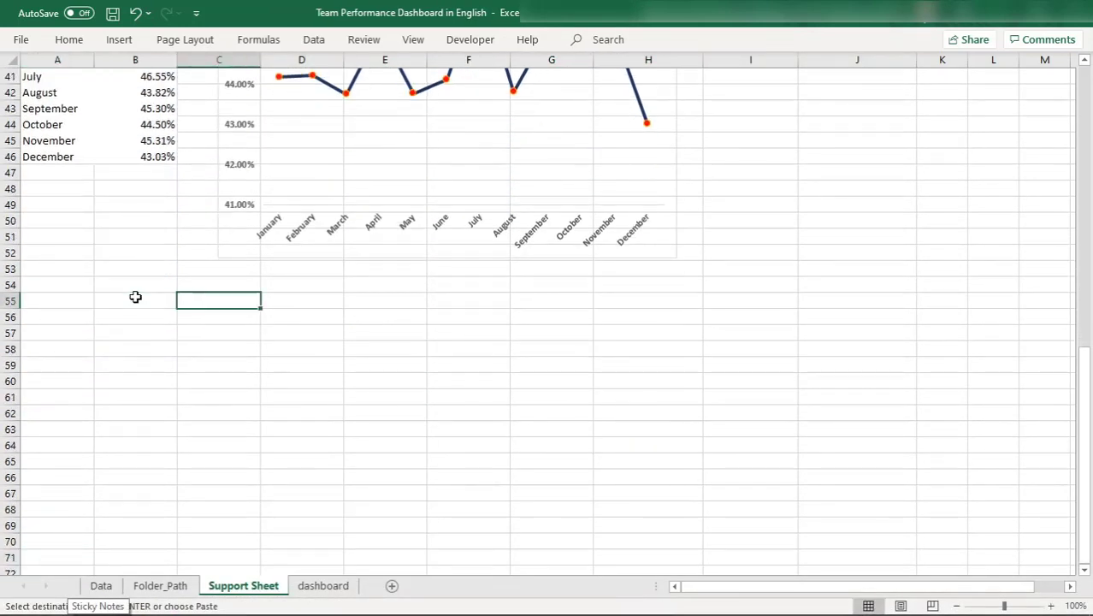
pyautogui.press('Down')
pyautogui.hotkey('ctrl', 'v')
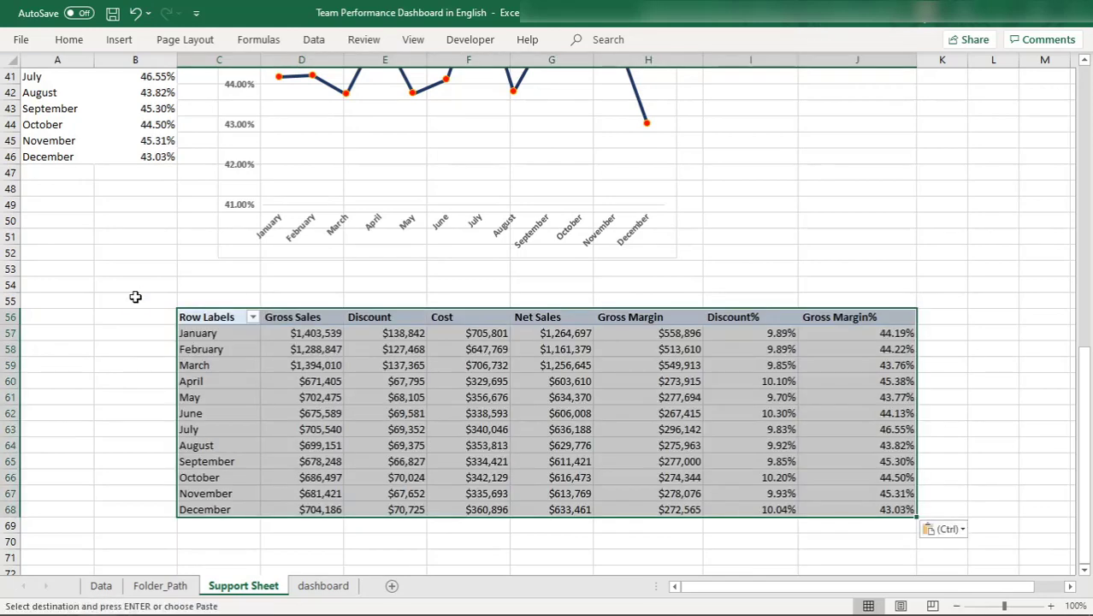
# Step: Reconfigure the copied pivot table to show only Cost by Team, removing Month Name and all other value fields
pyautogui.rightClick(229, 318)
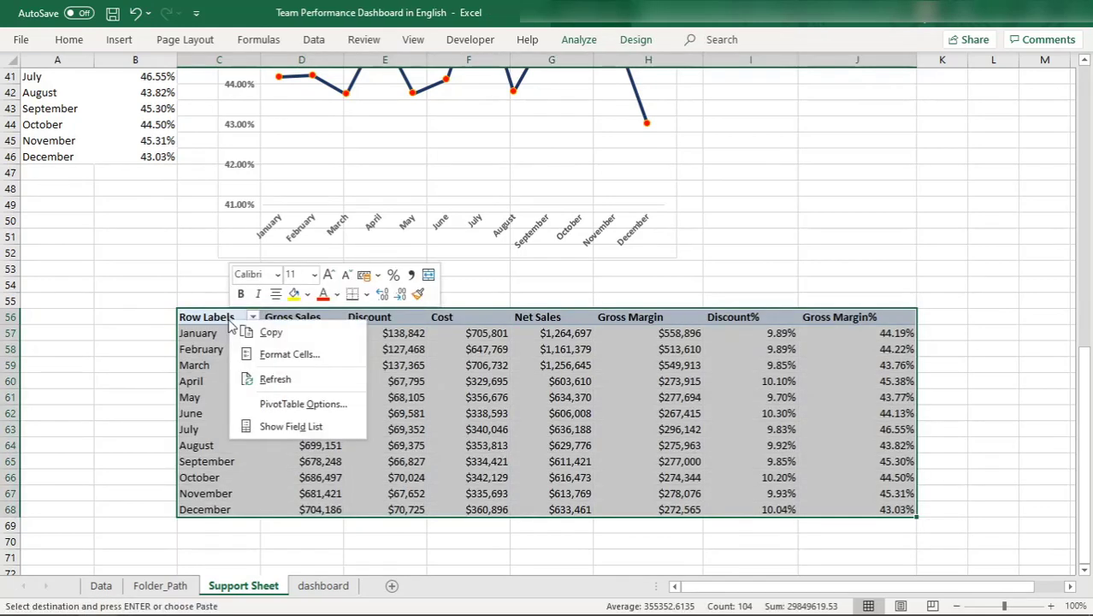
pyautogui.click(291, 427)
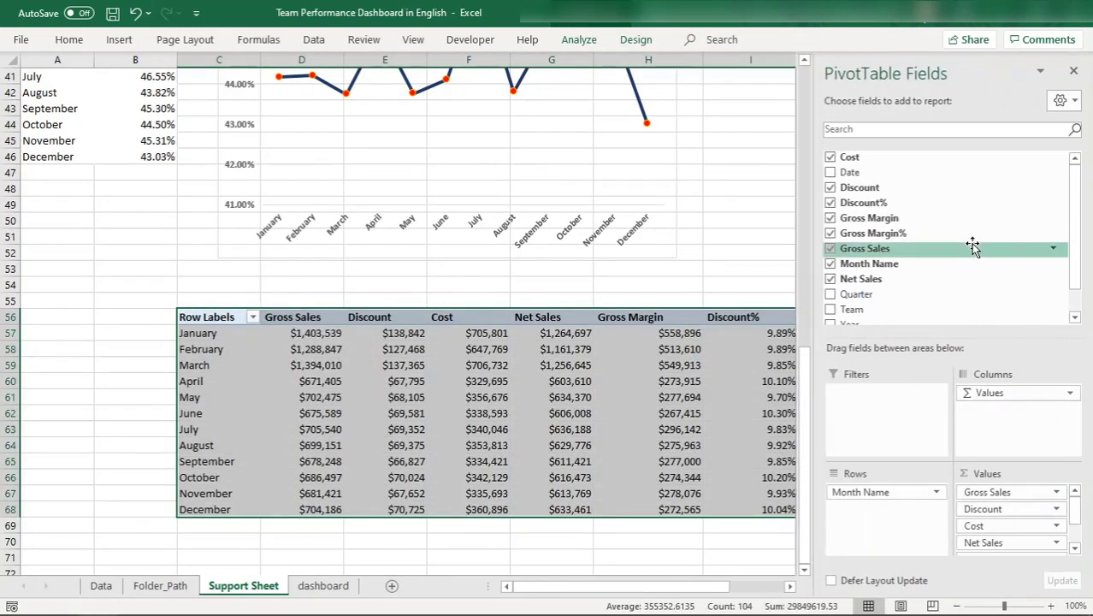
pyautogui.click(830, 187)
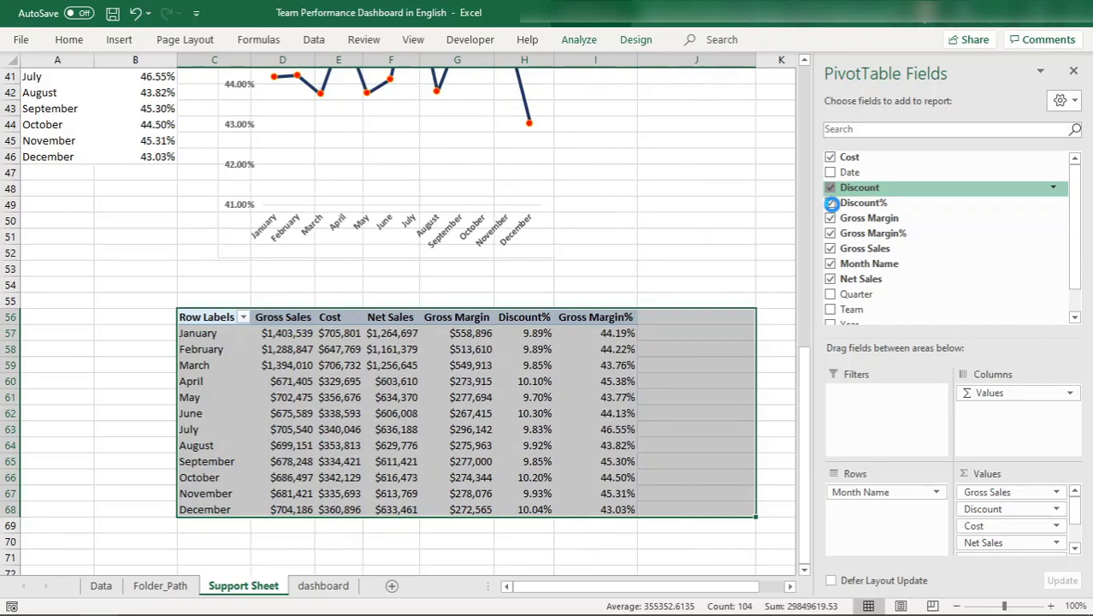
pyautogui.click(830, 203)
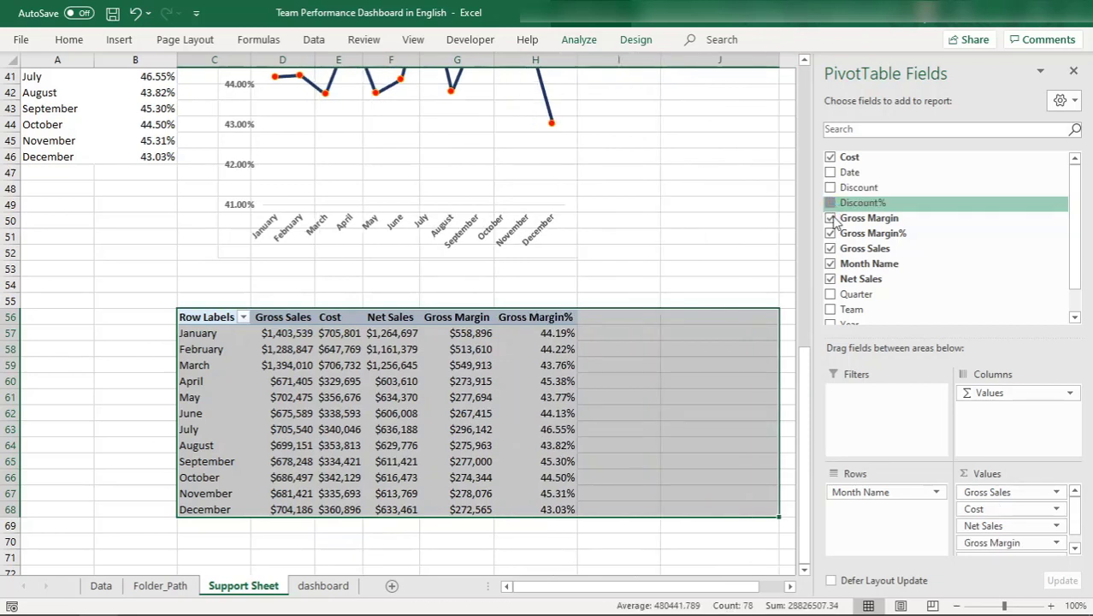
pyautogui.click(831, 218)
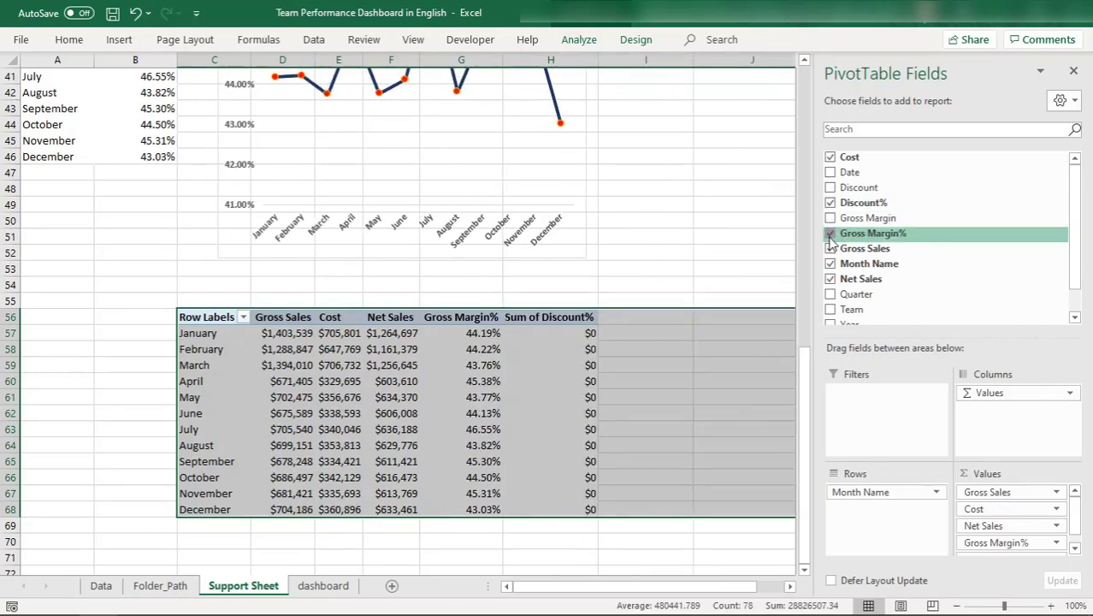
pyautogui.click(829, 233)
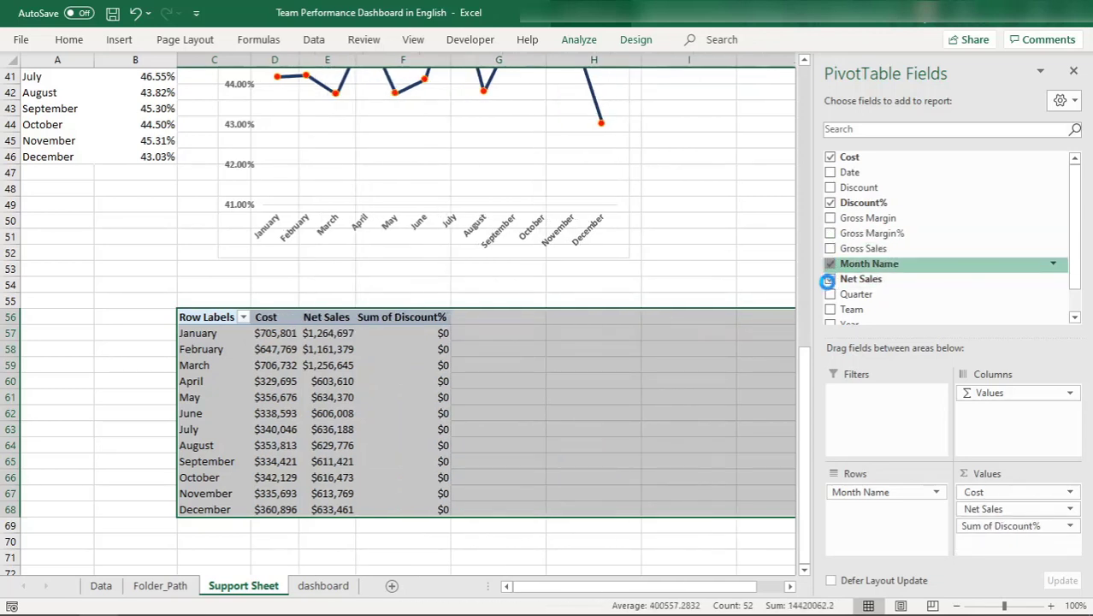
pyautogui.click(830, 279)
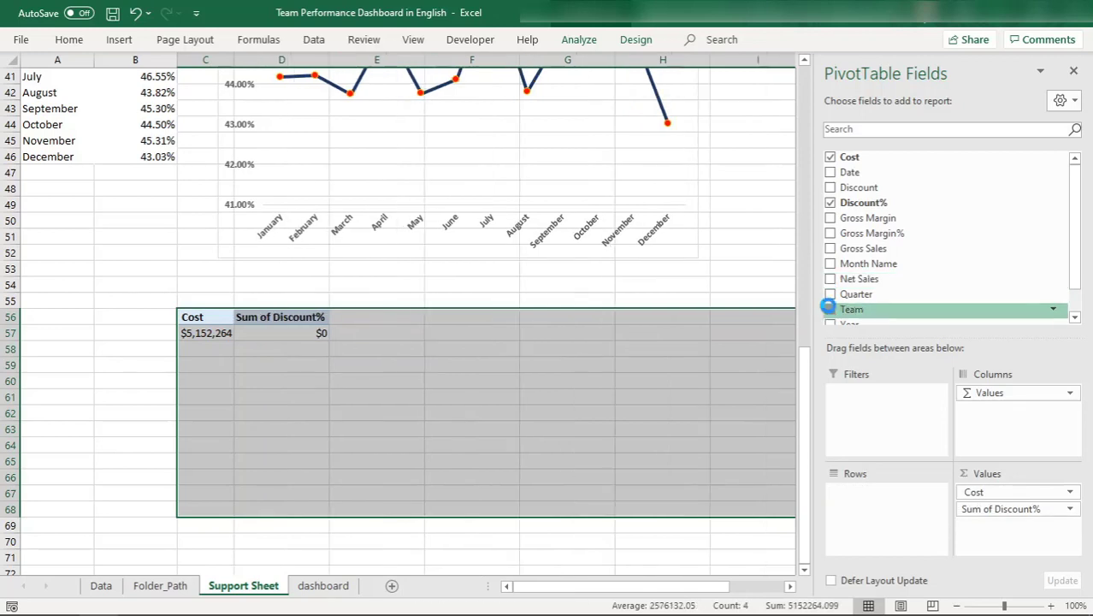
pyautogui.click(828, 308)
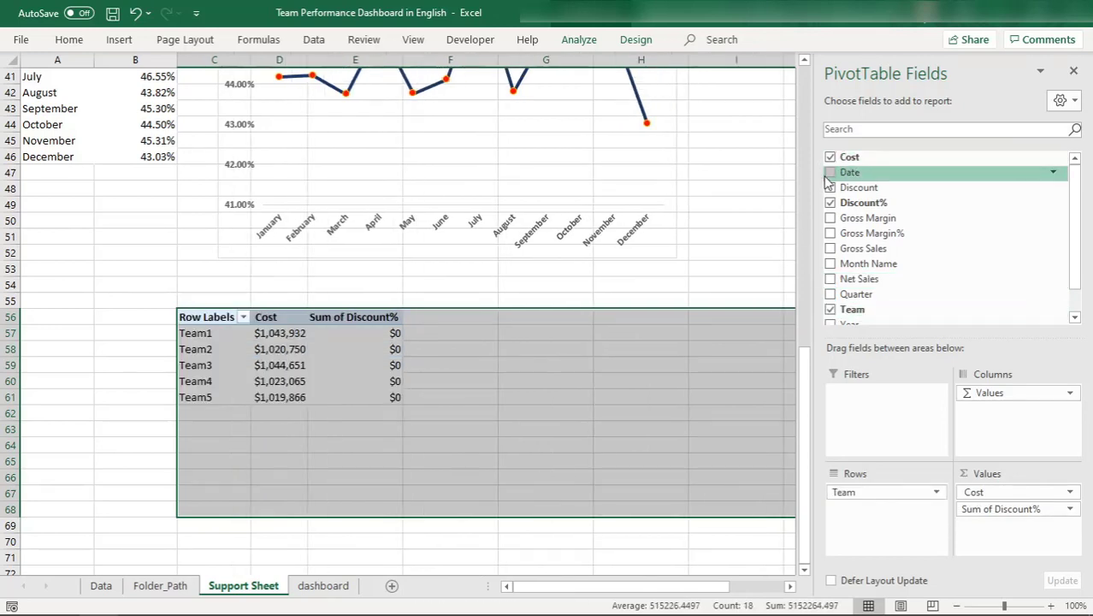
pyautogui.click(830, 203)
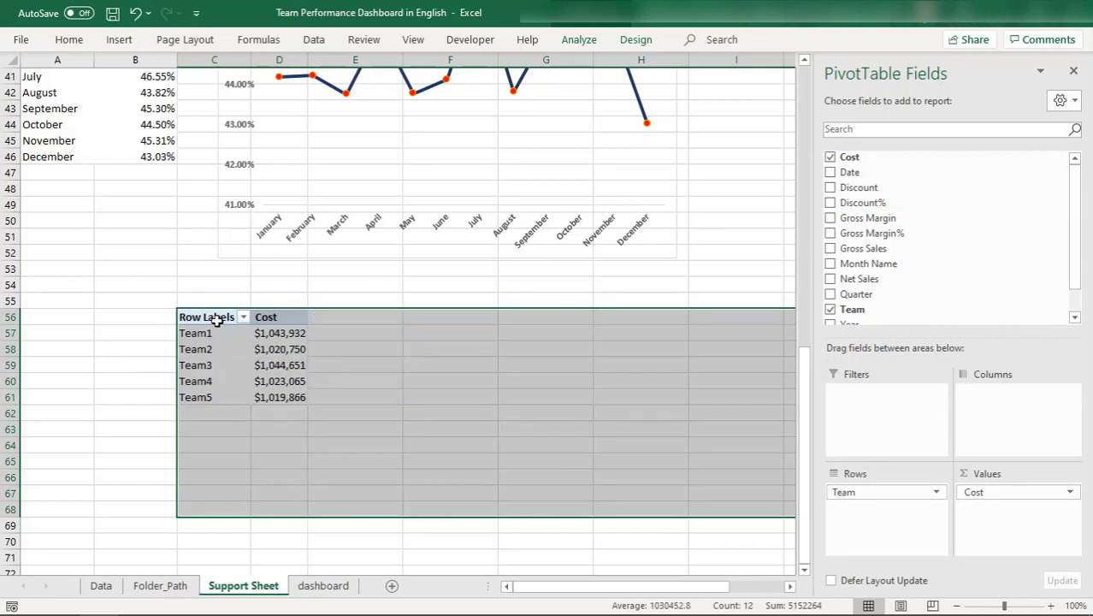
# Step: Insert a 2-D pie chart from the Cost by Team pivot table in C56:D61
pyautogui.moveTo(217, 318); pyautogui.dragTo(272, 393)
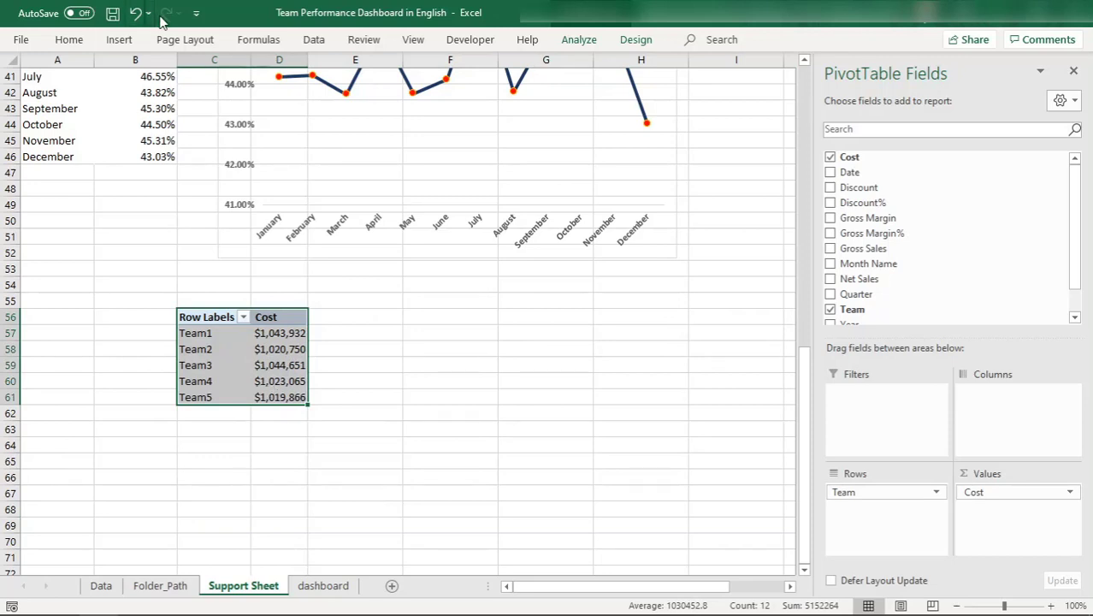
pyautogui.click(119, 40)
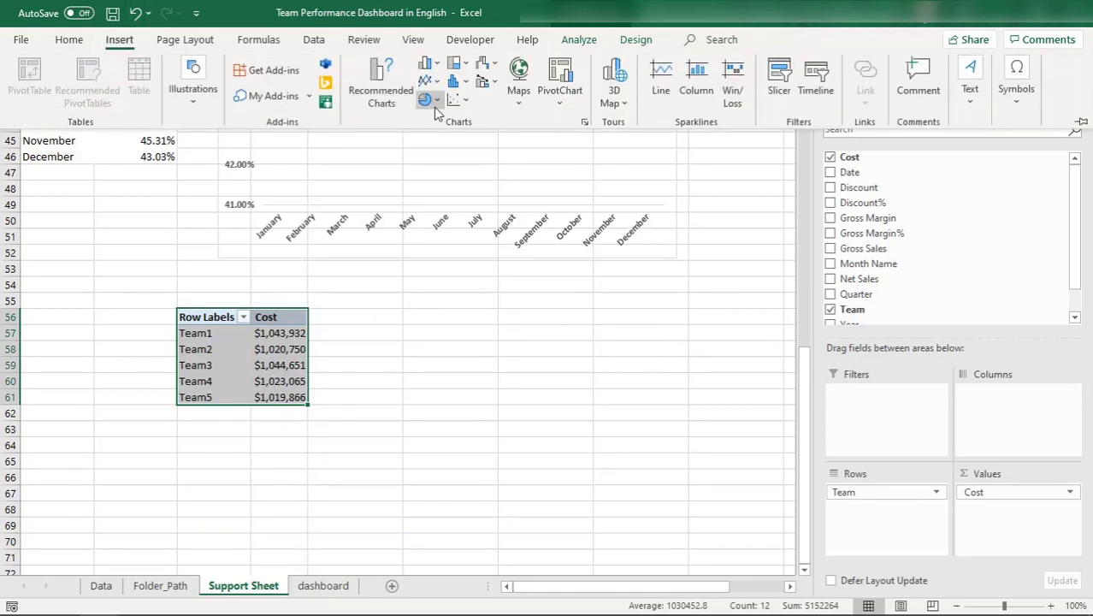
pyautogui.click(432, 100)
pyautogui.click(438, 152)
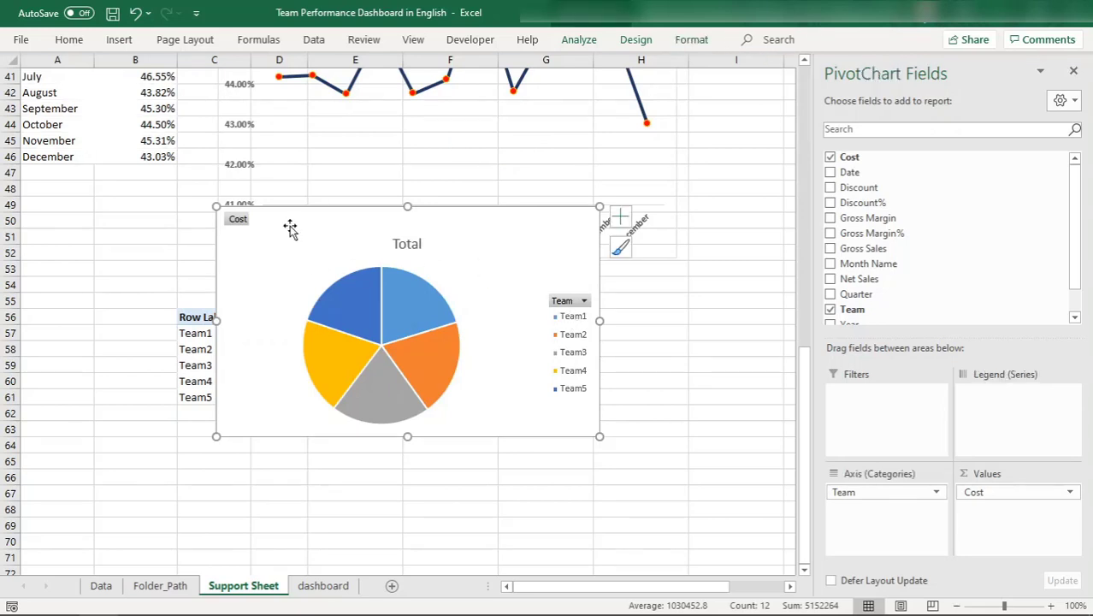
# Step: Hide all field buttons on the pie chart and delete its legend and title
pyautogui.rightClick(240, 221)
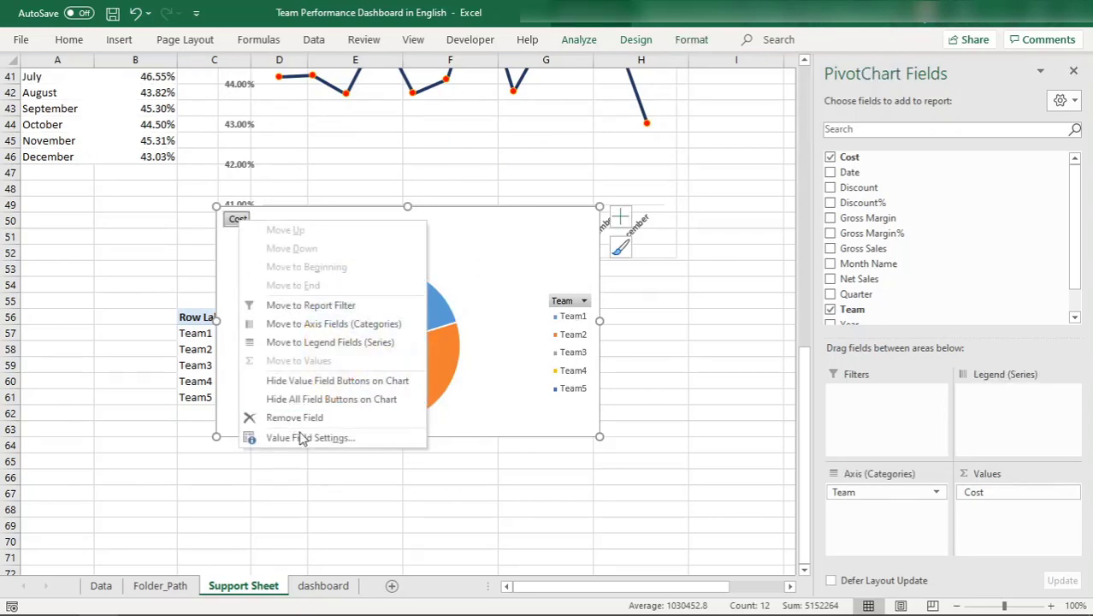
pyautogui.click(334, 400)
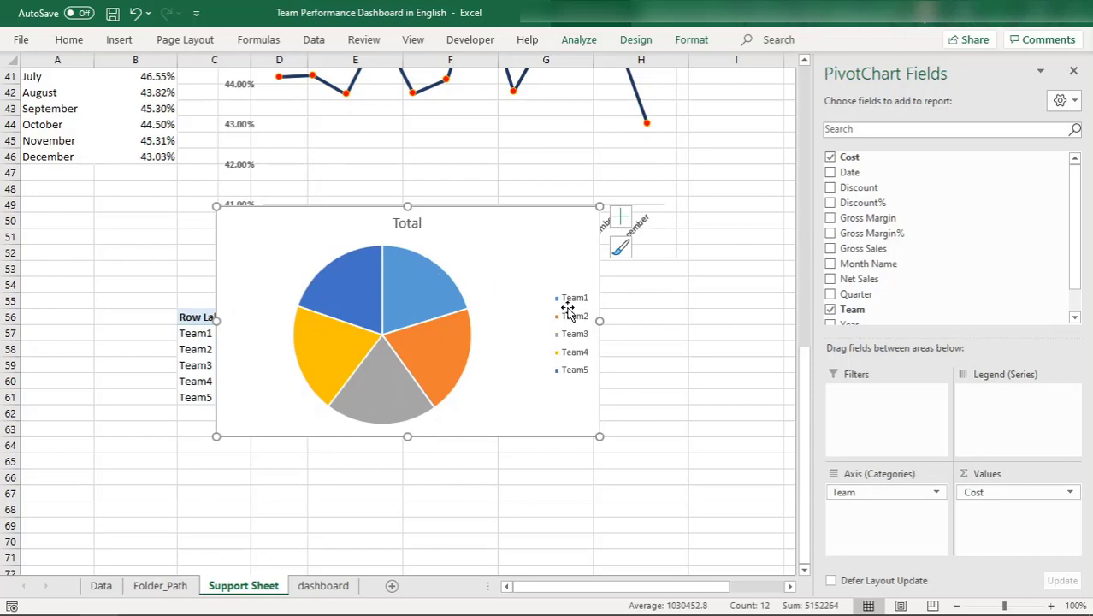
pyautogui.click(578, 302)
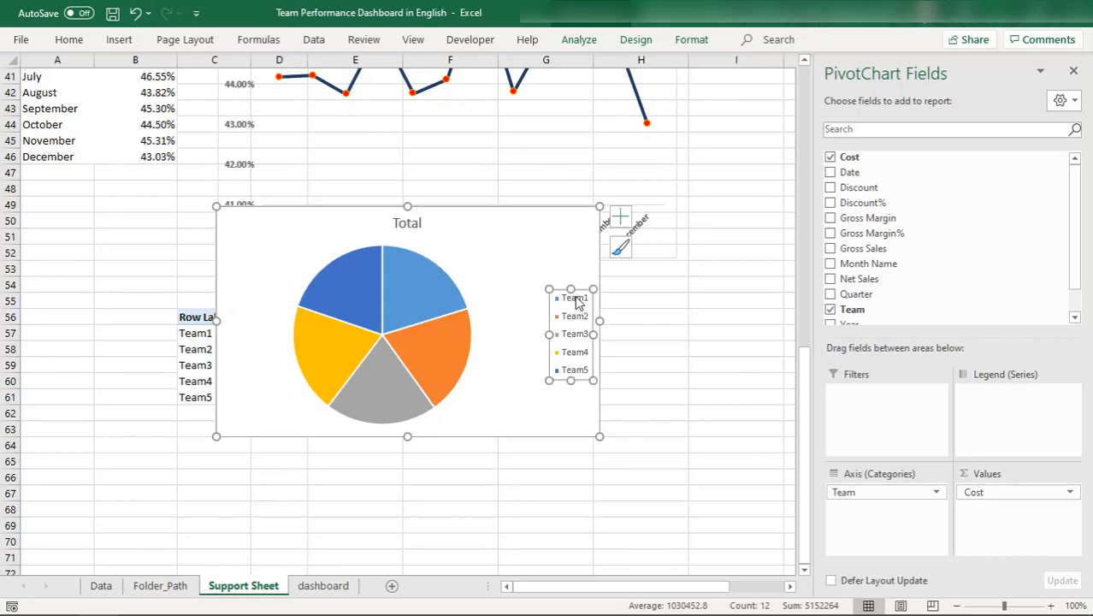
pyautogui.press('Delete')
pyautogui.click(408, 223)
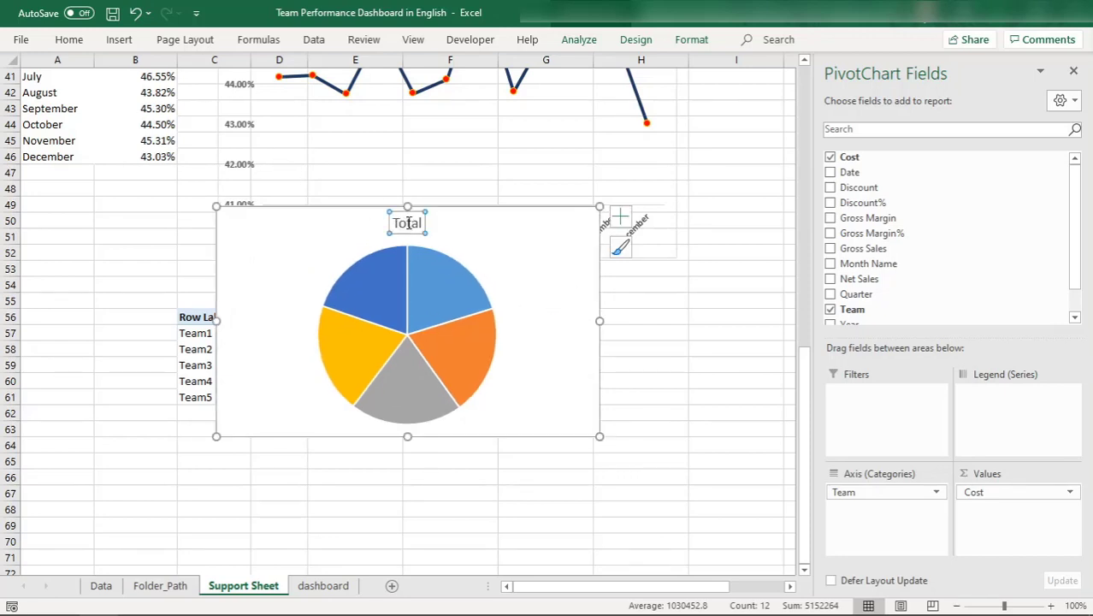
pyautogui.press('Delete')
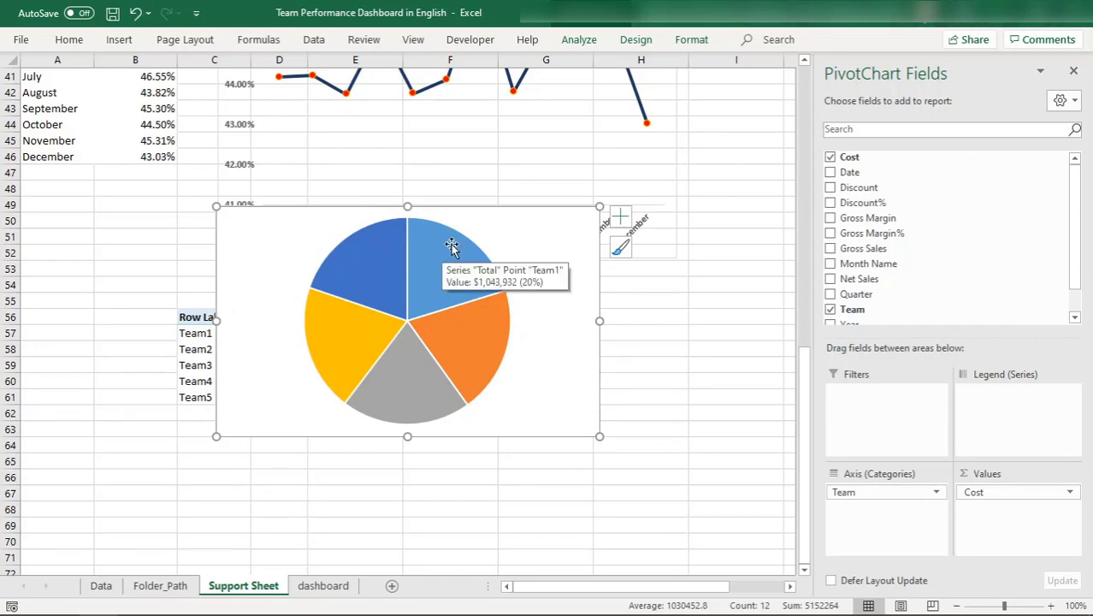
# Step: Try to add data labels to the Cost by Team pie chart
pyautogui.click(621, 217)
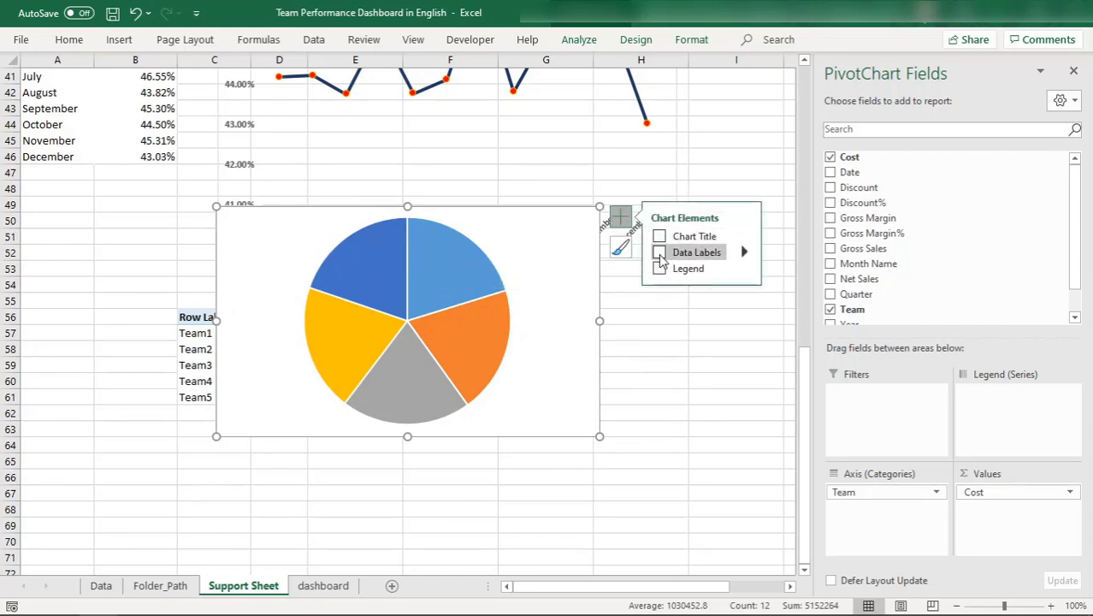
pyautogui.click(660, 255)
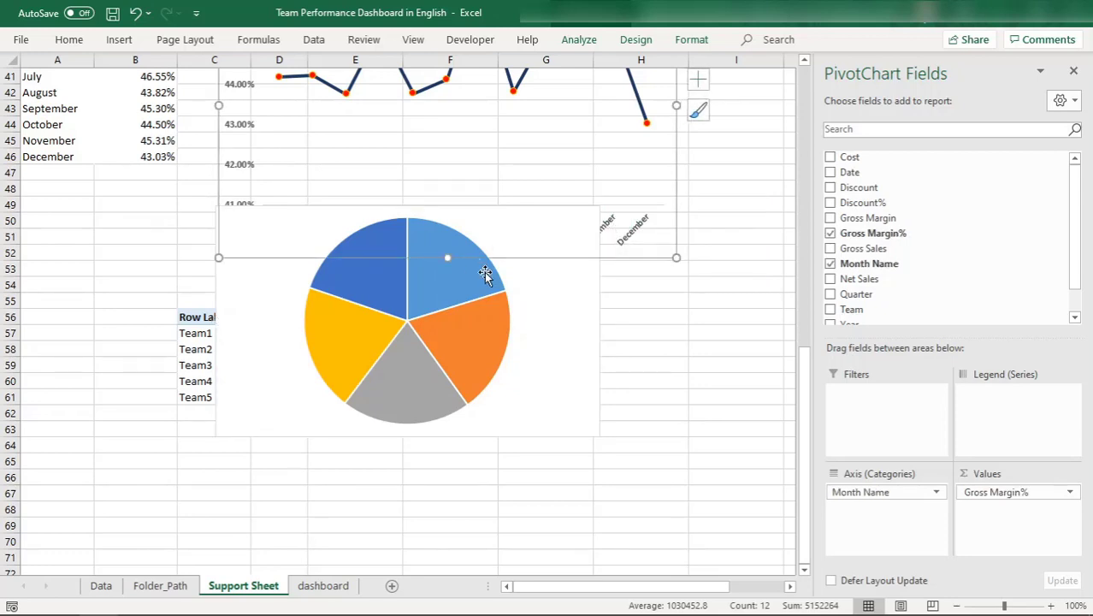
pyautogui.click(583, 291)
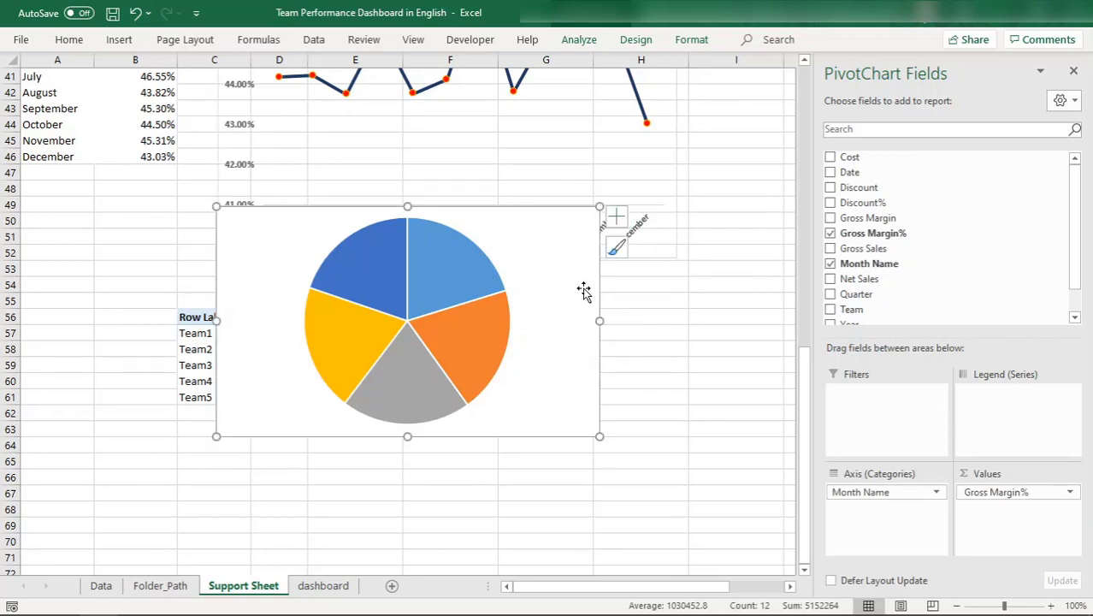
pyautogui.click(622, 220)
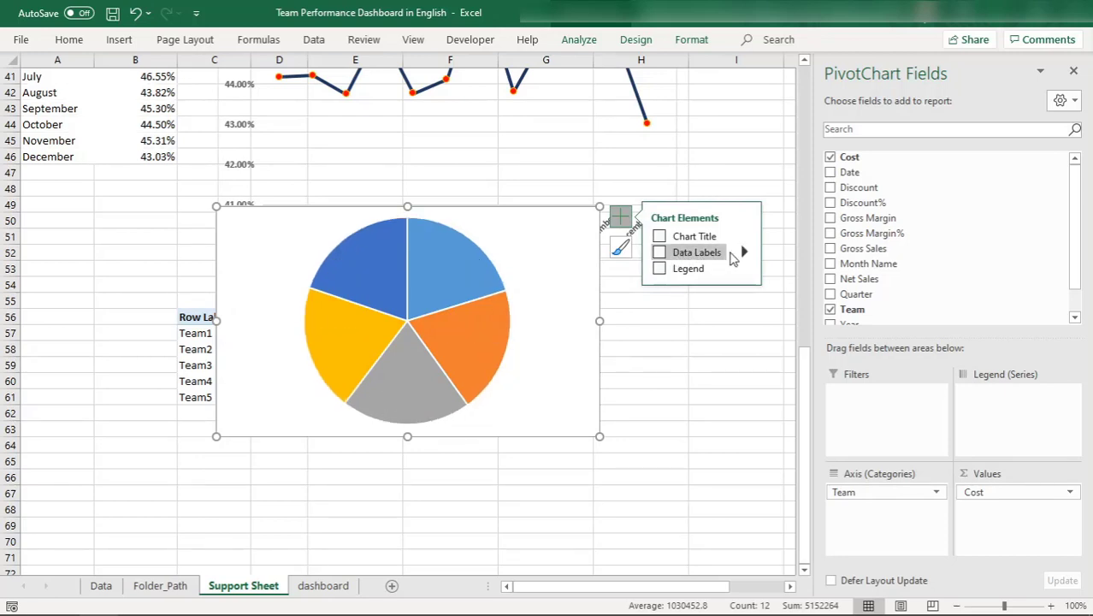
pyautogui.click(744, 253)
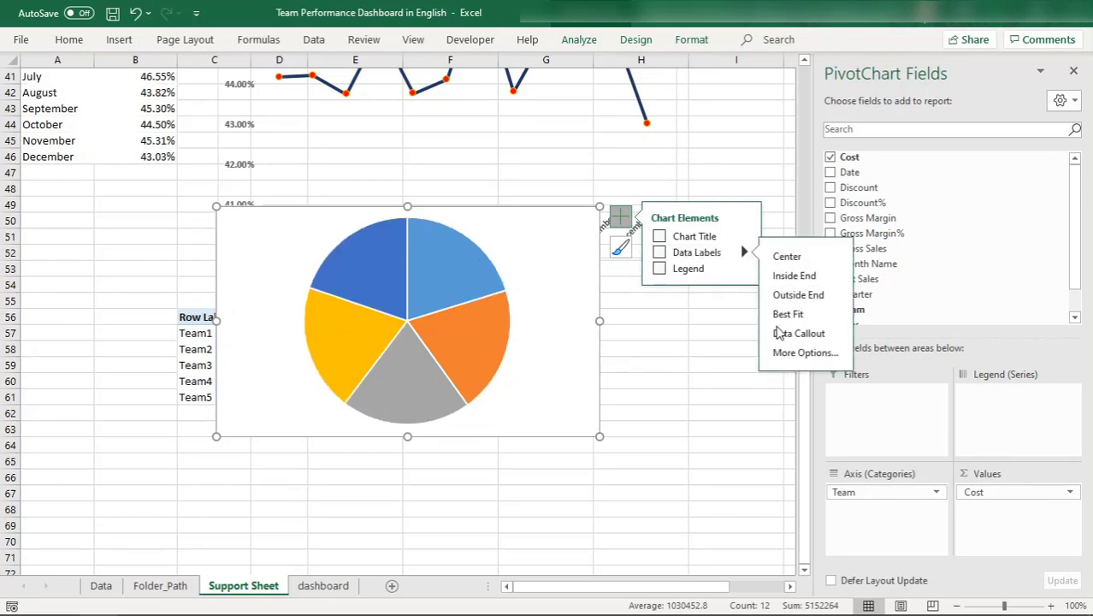
pyautogui.click(657, 252)
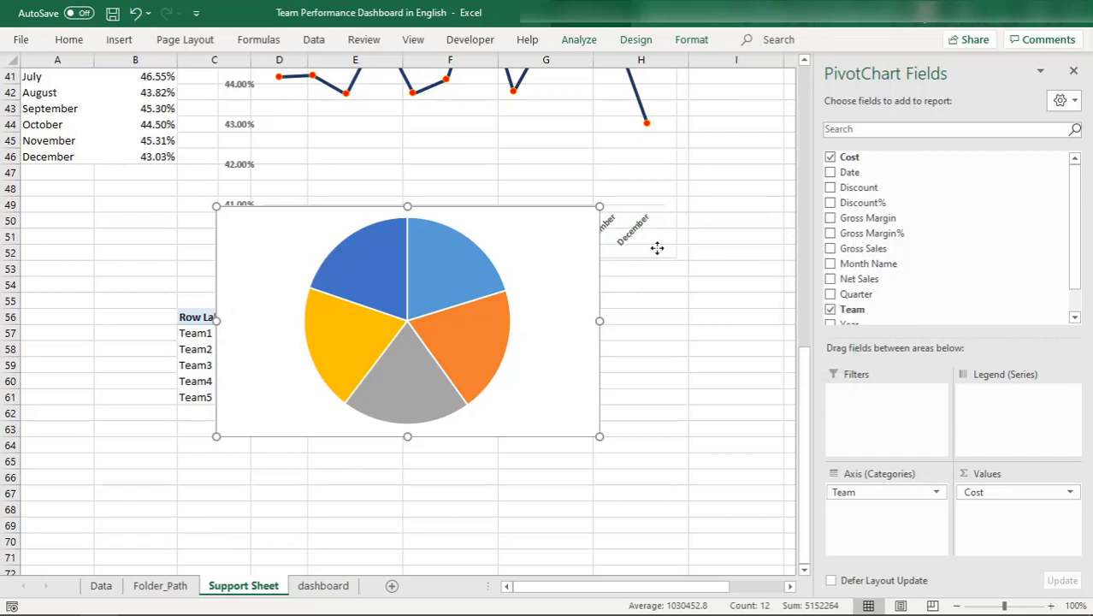
pyautogui.click(545, 295)
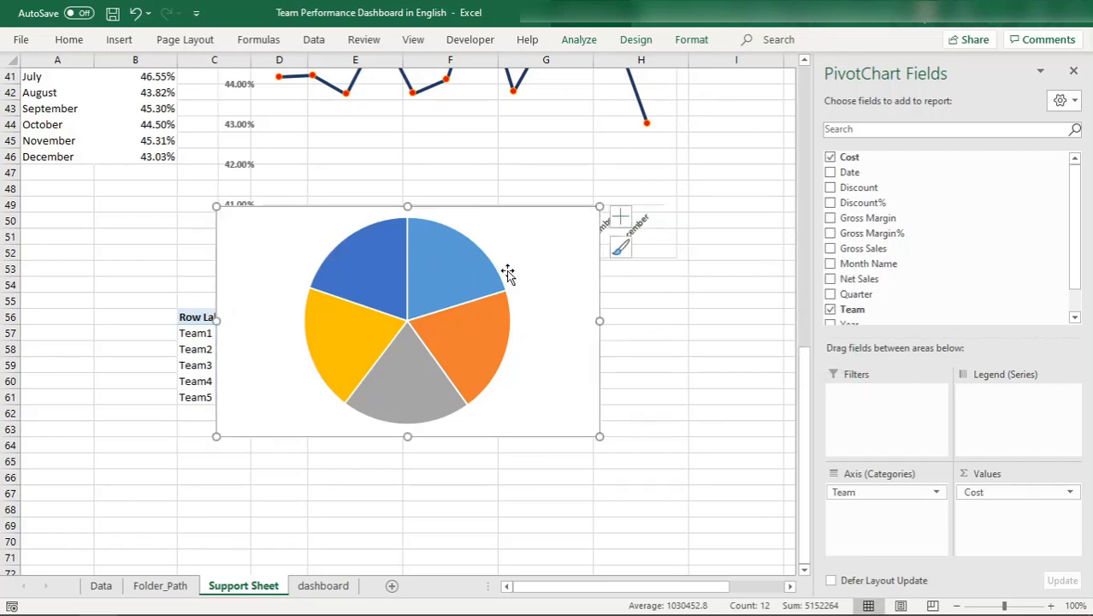
# Step: Move the pie chart down clear of the line chart and add data labels to its slices
pyautogui.moveTo(303, 215); pyautogui.dragTo(292, 299)
pyautogui.click(611, 303)
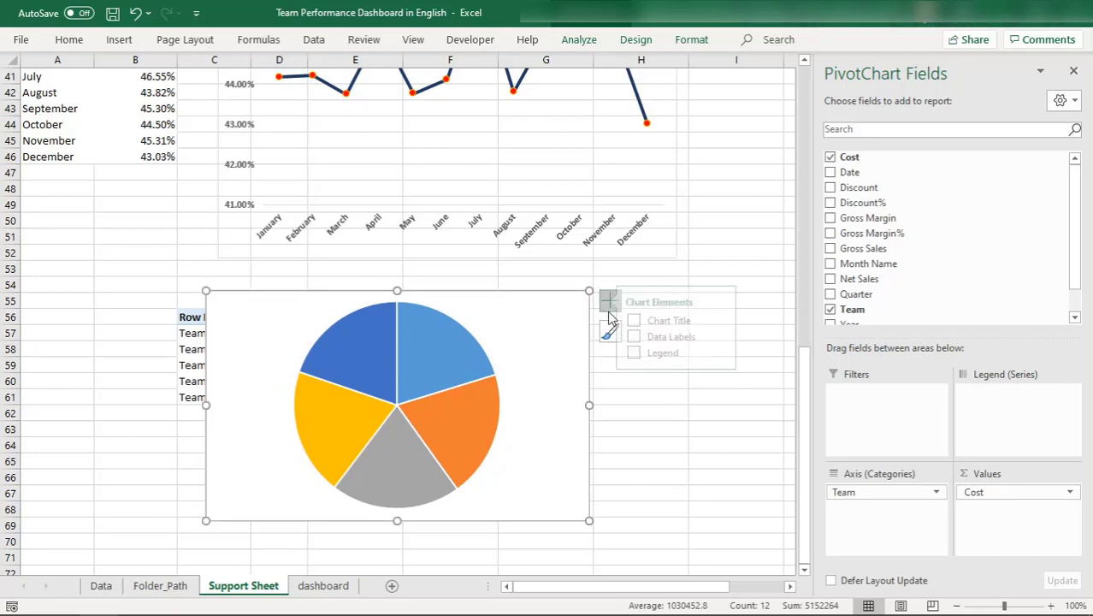
pyautogui.click(647, 338)
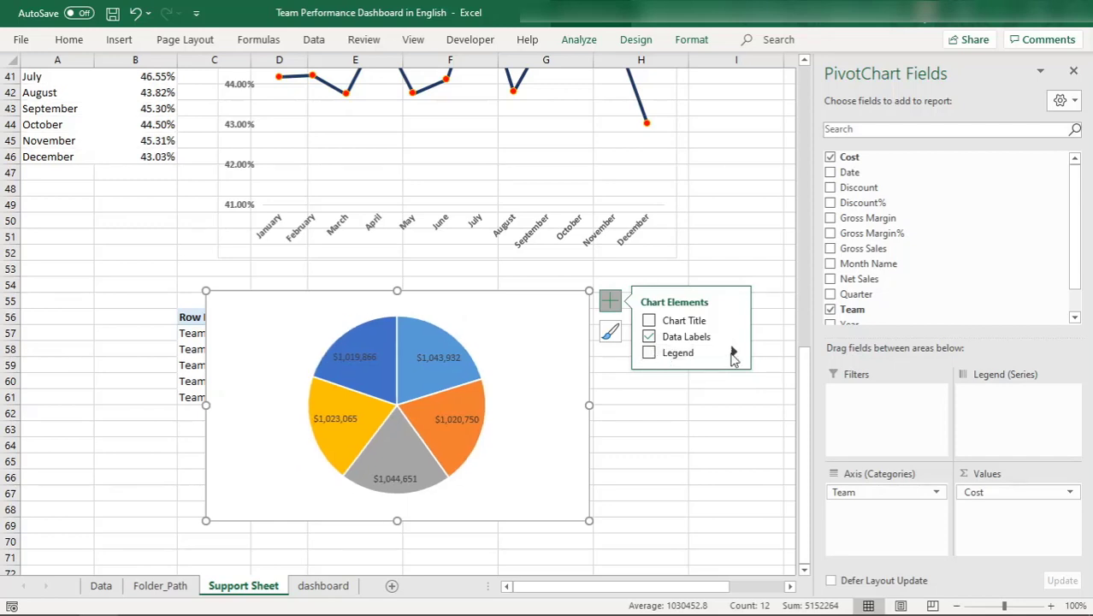
pyautogui.click(738, 353)
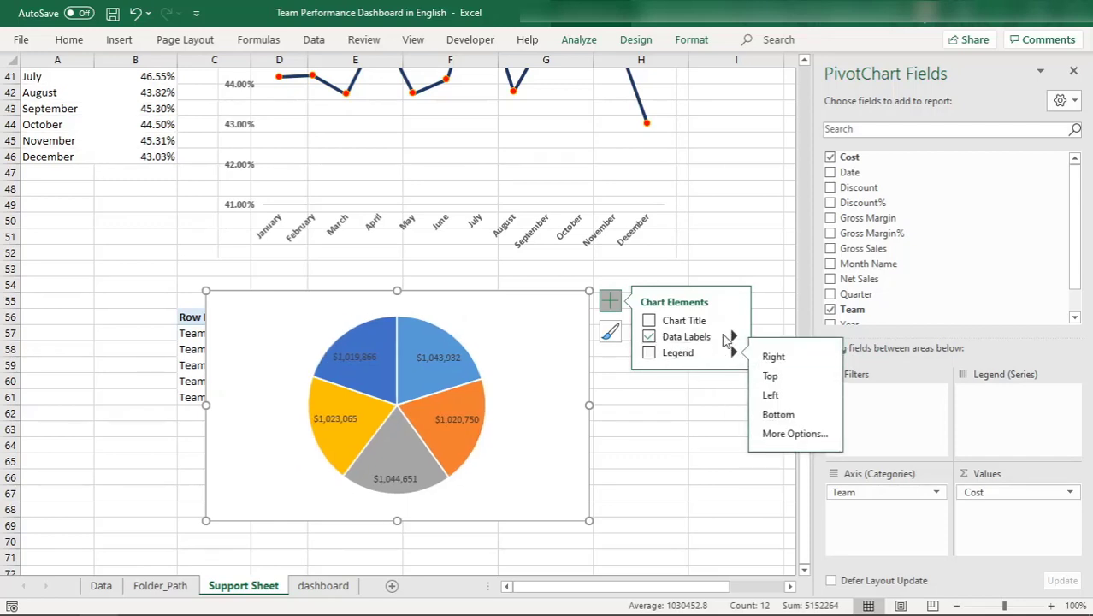
pyautogui.click(733, 337)
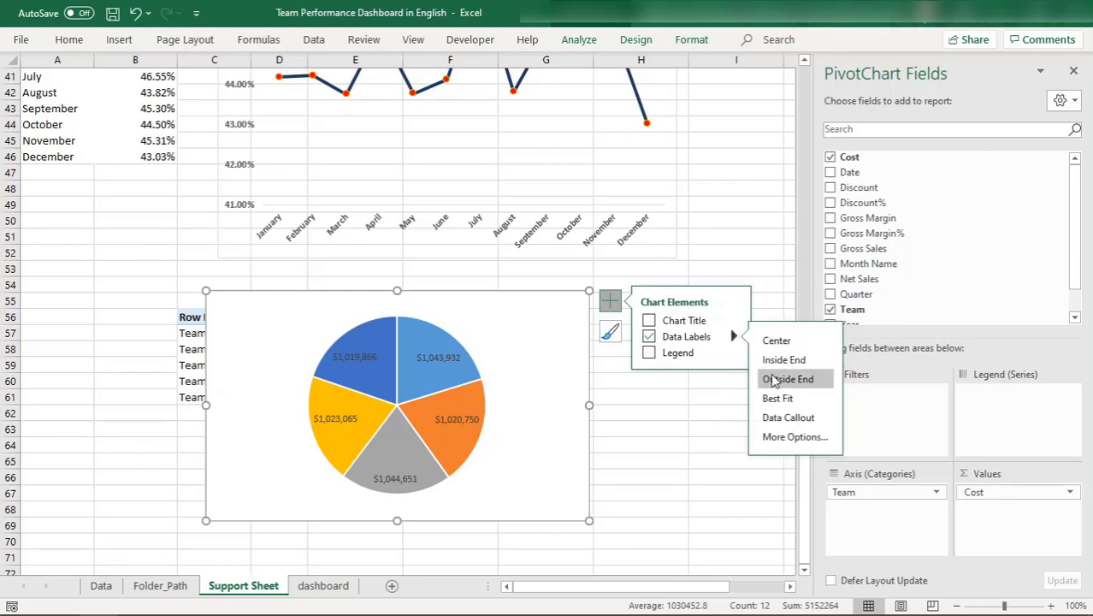
pyautogui.click(777, 342)
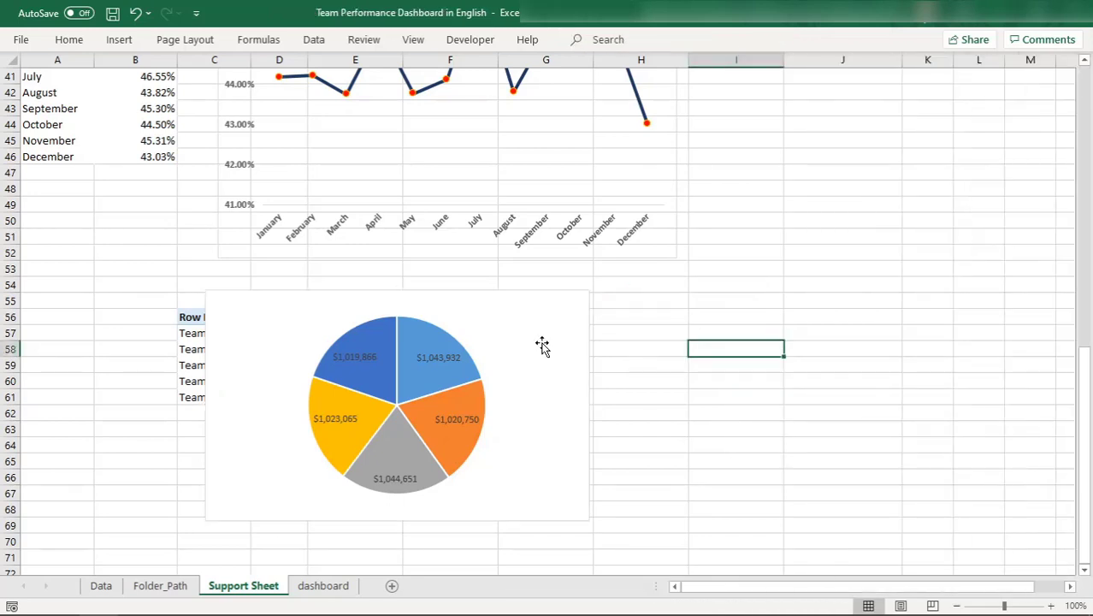
# Step: Format the pie chart's chart area with no fill and no border line
pyautogui.click(366, 359)
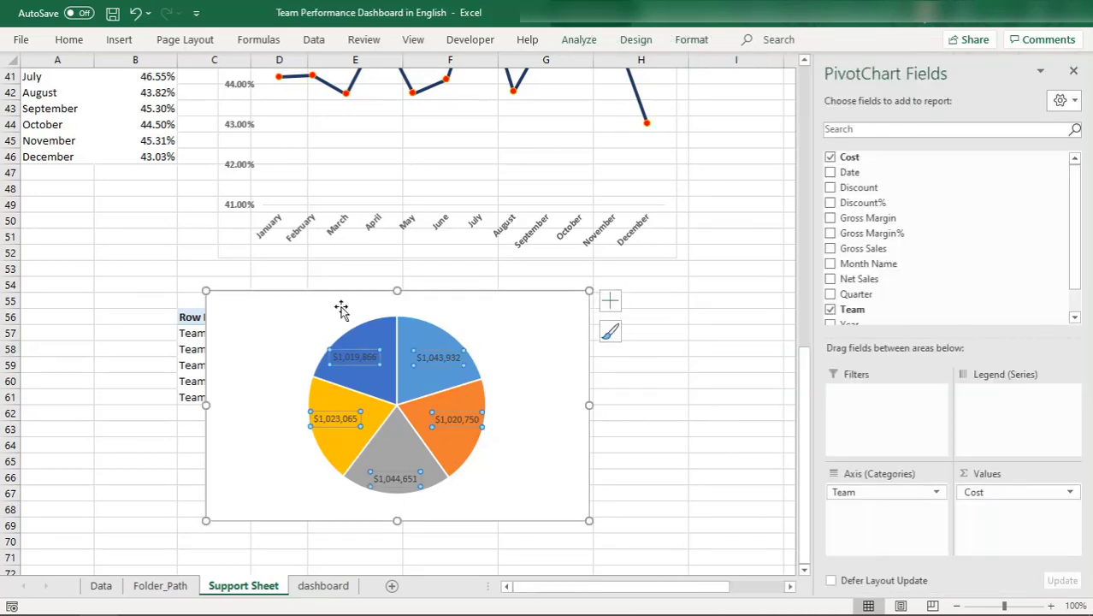
pyautogui.click(344, 297)
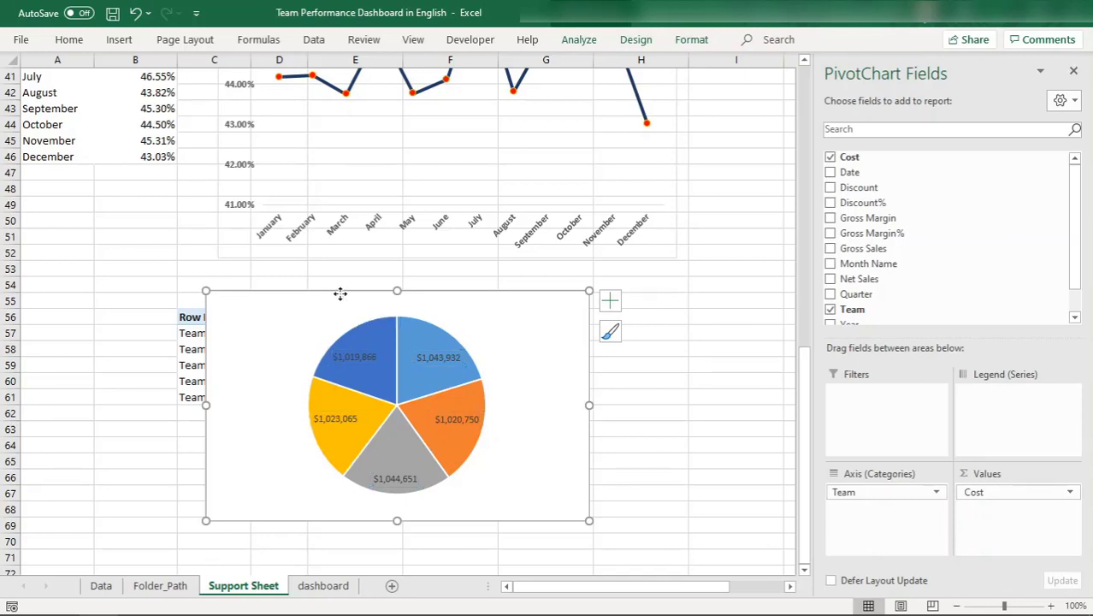
pyautogui.rightClick(340, 293)
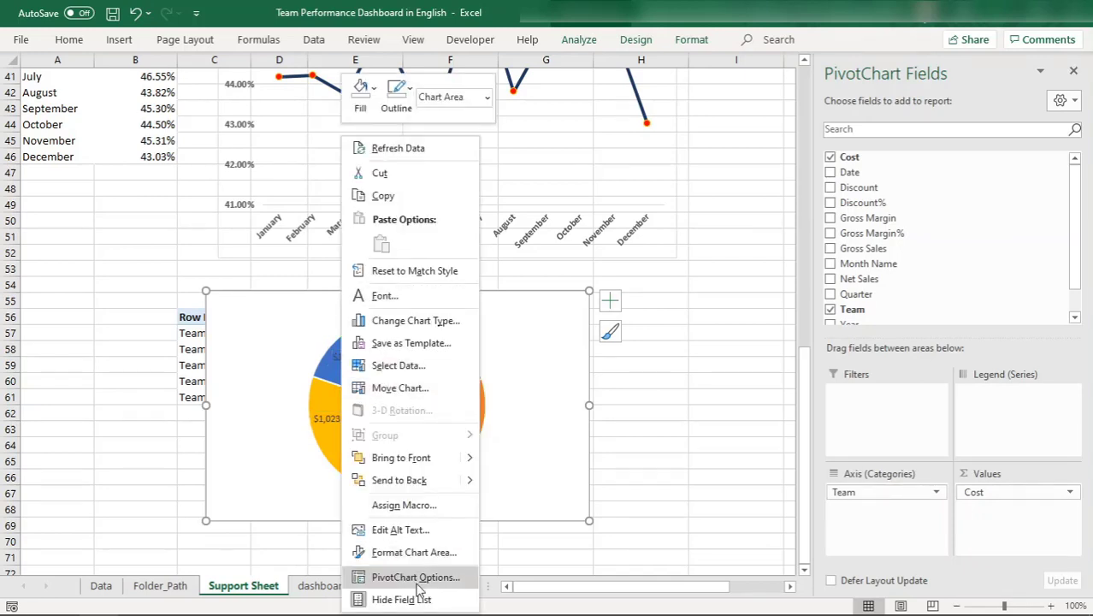
pyautogui.press('Escape')
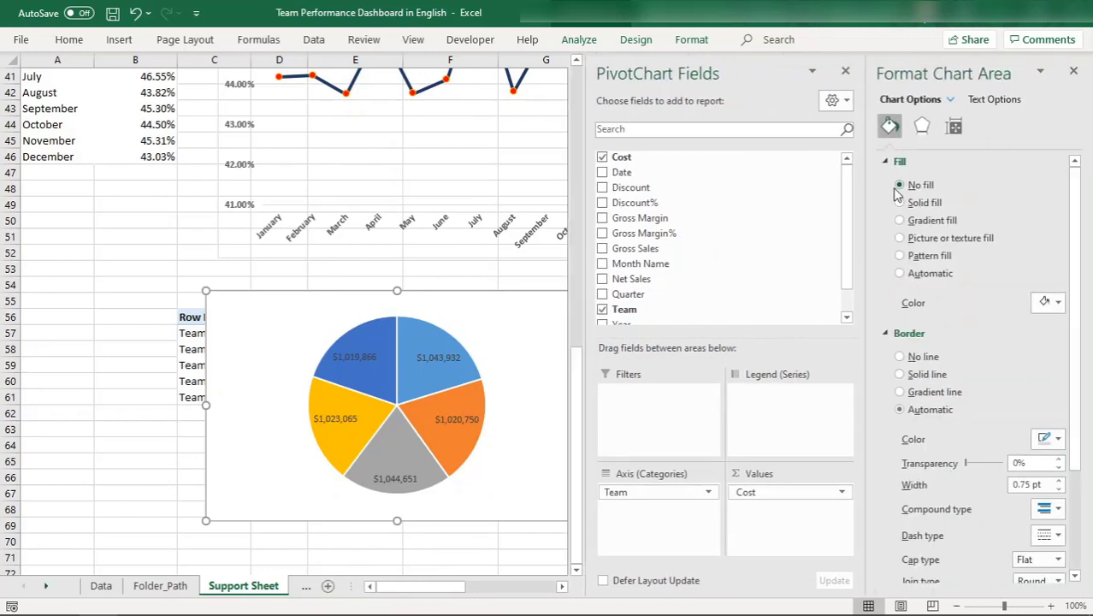
pyautogui.click(899, 186)
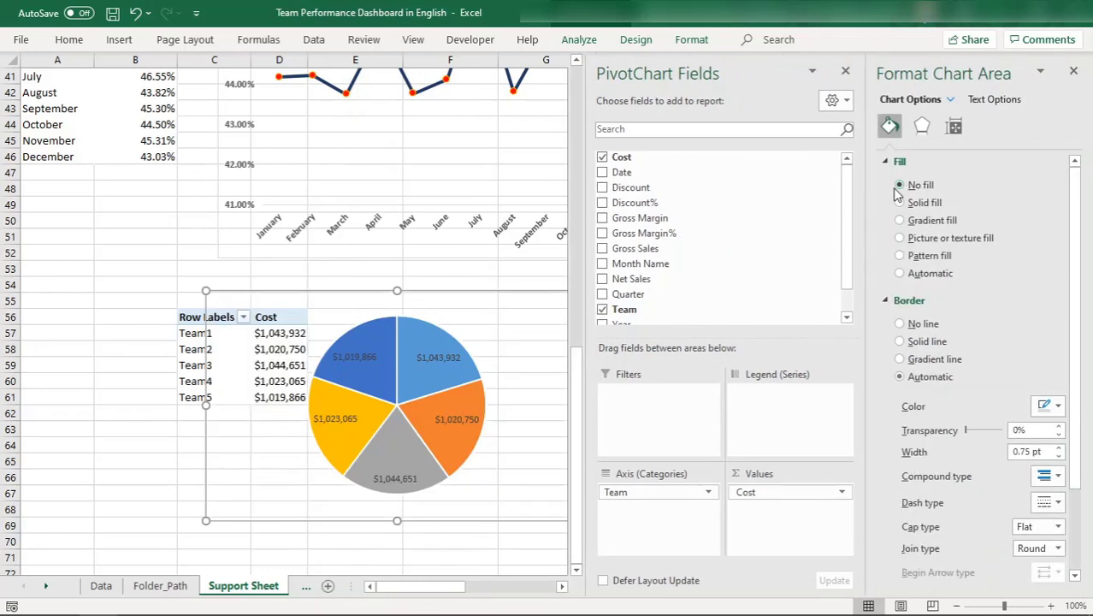
pyautogui.click(900, 325)
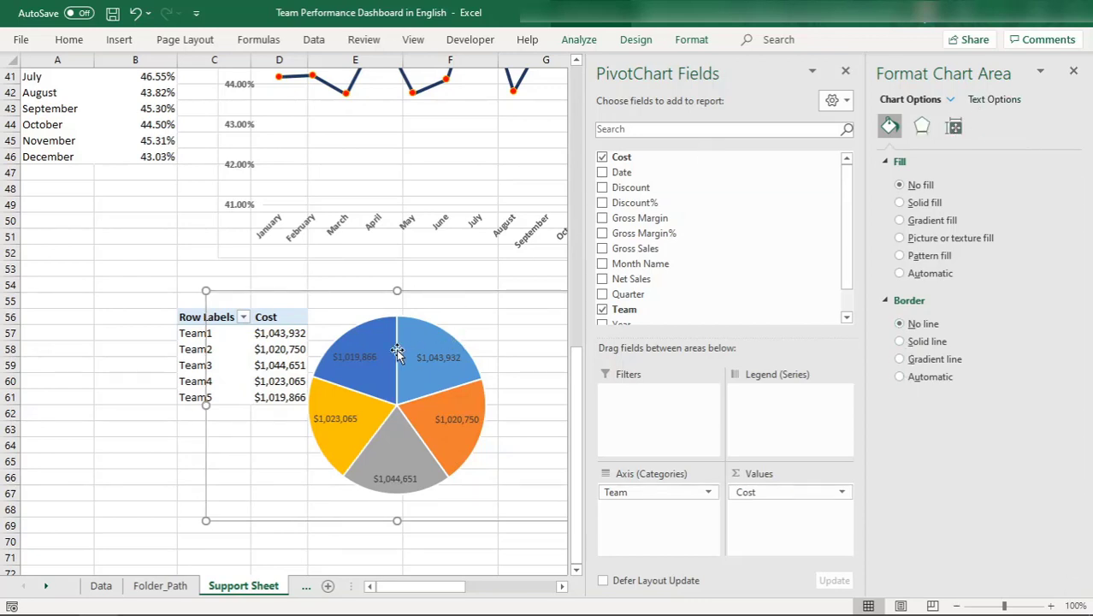
pyautogui.click(352, 325)
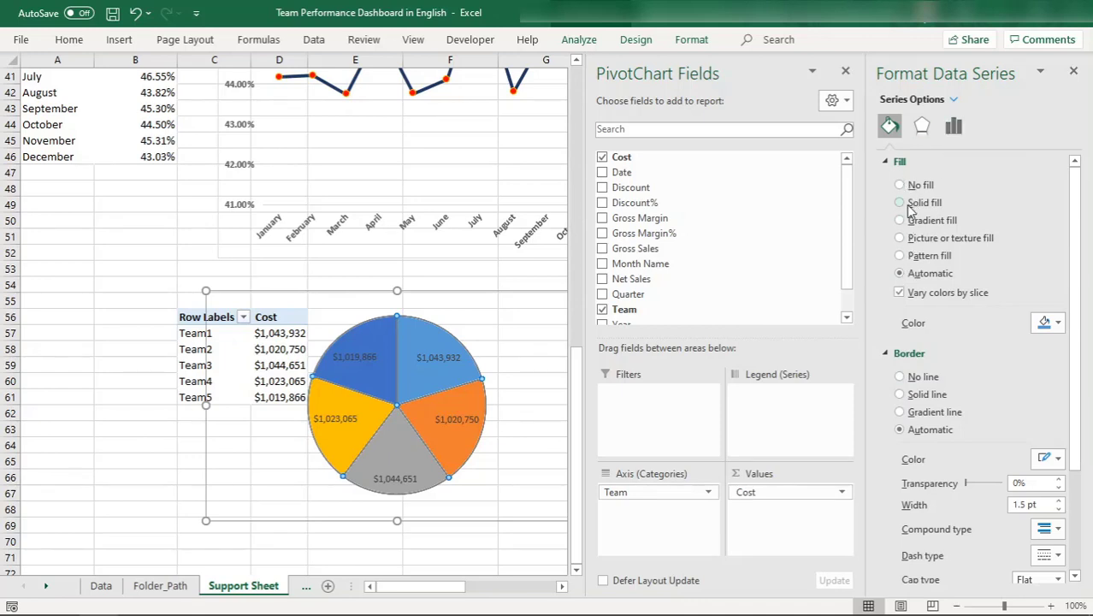
pyautogui.click(954, 126)
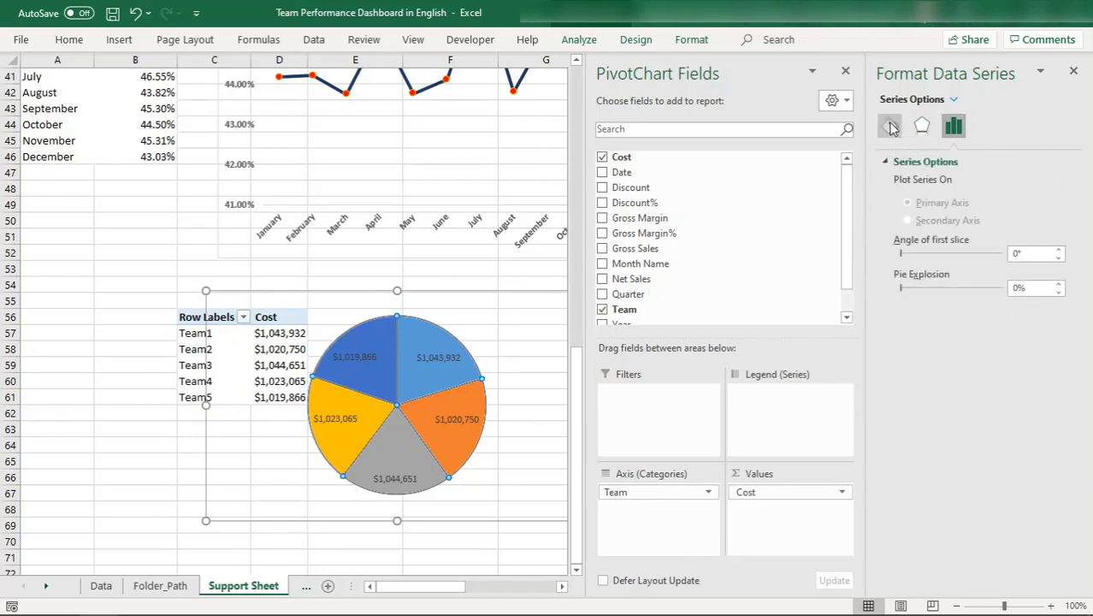
pyautogui.click(890, 125)
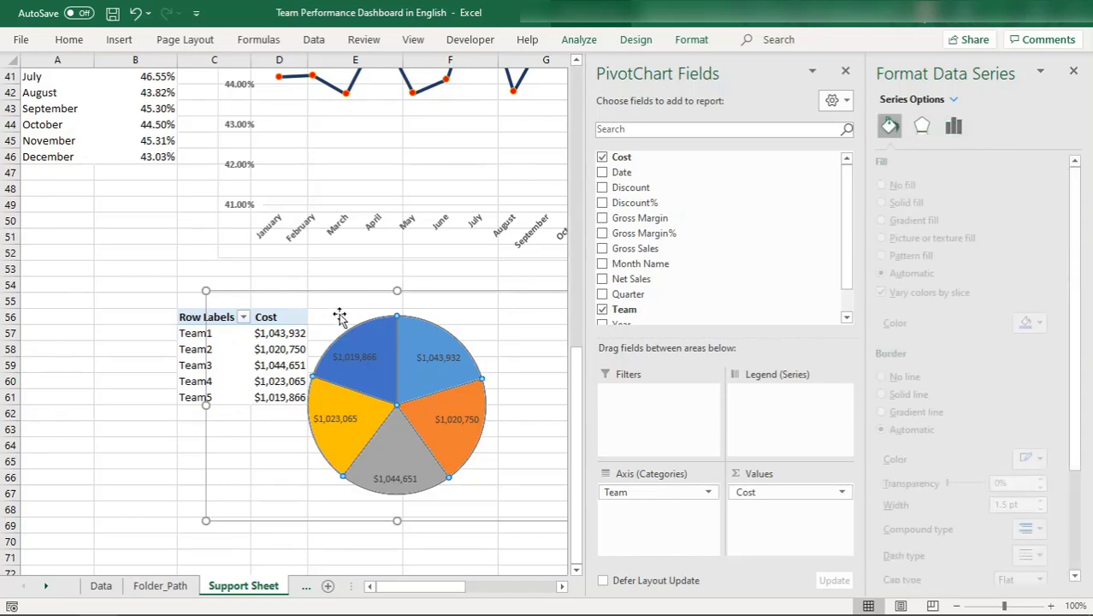
# Step: Make the pie chart's data labels bold and set their font size to 10
pyautogui.click(366, 355)
pyautogui.click(352, 355)
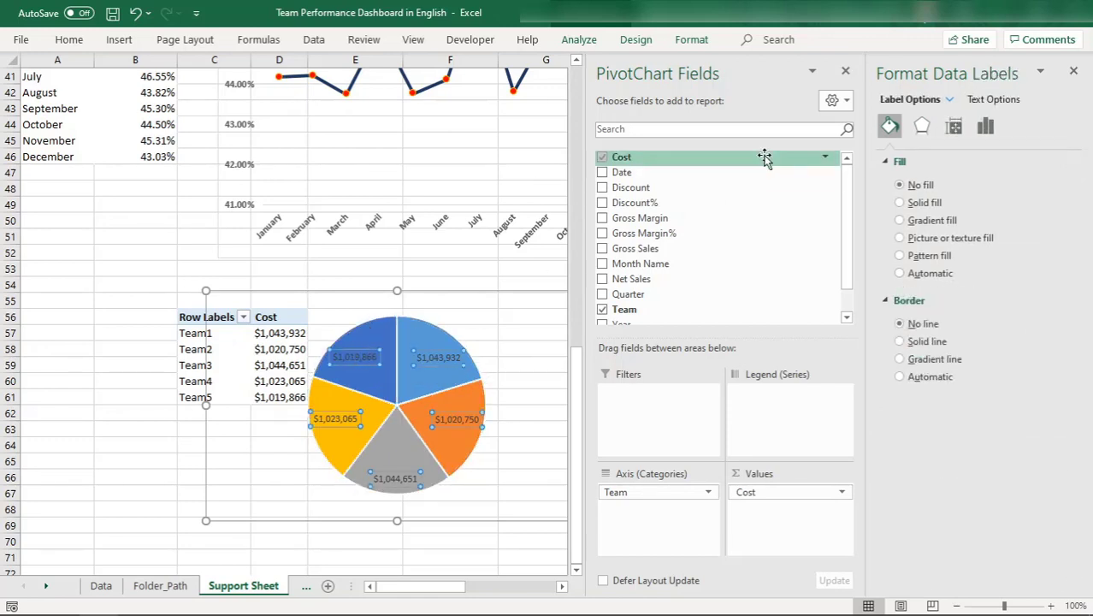
pyautogui.click(993, 100)
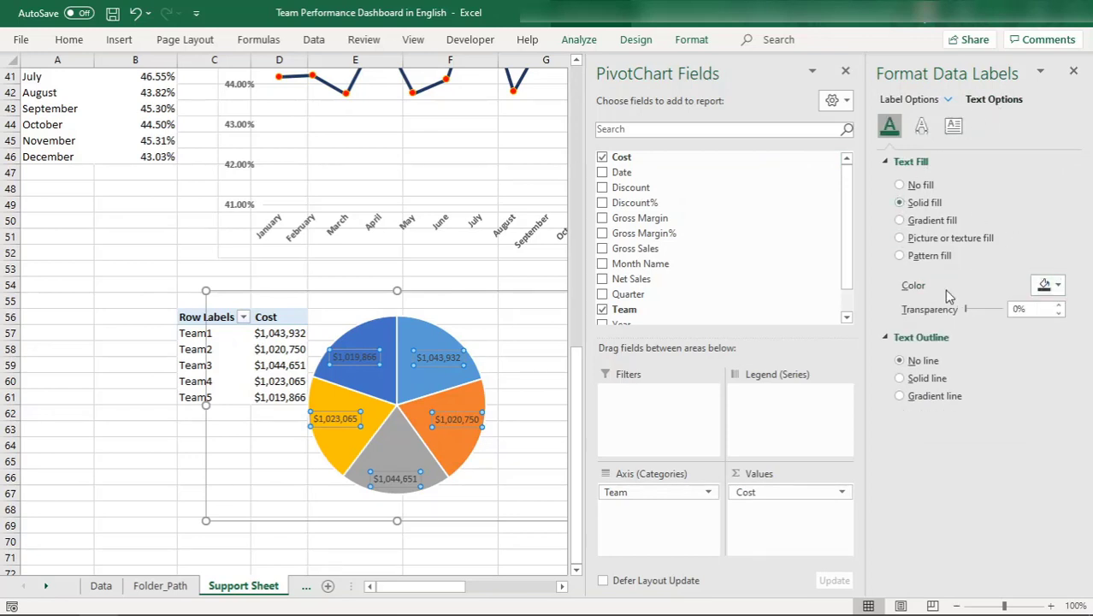
pyautogui.click(691, 40)
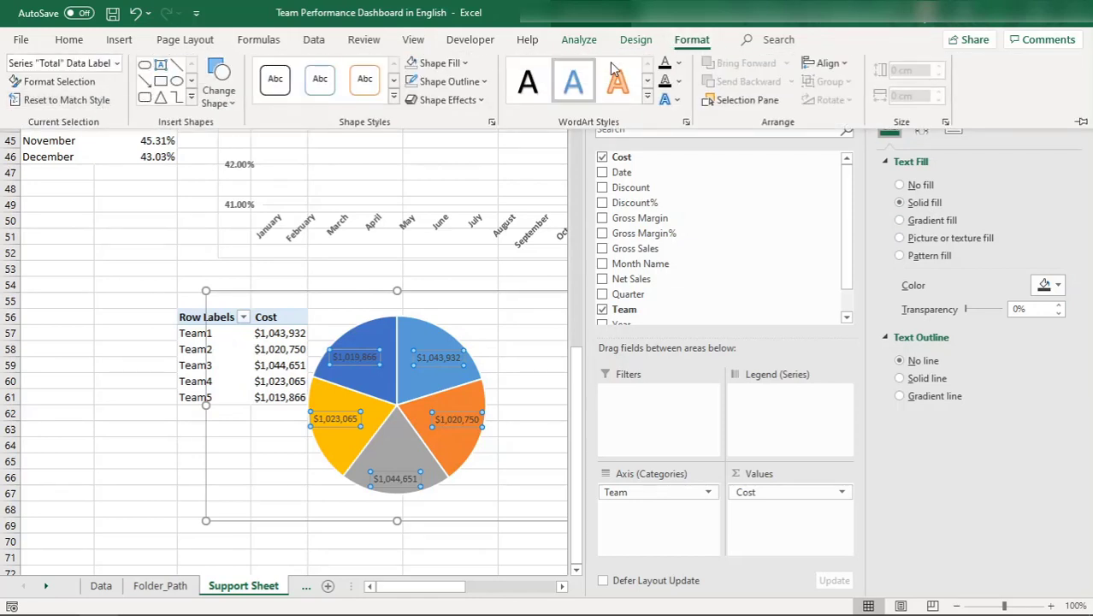
pyautogui.click(76, 44)
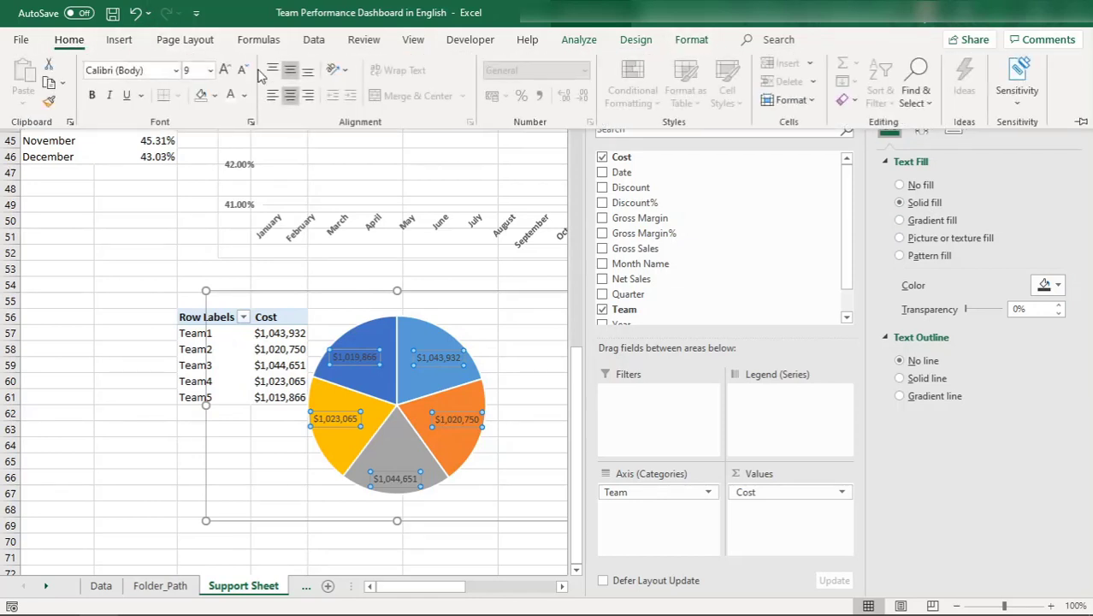
pyautogui.click(92, 97)
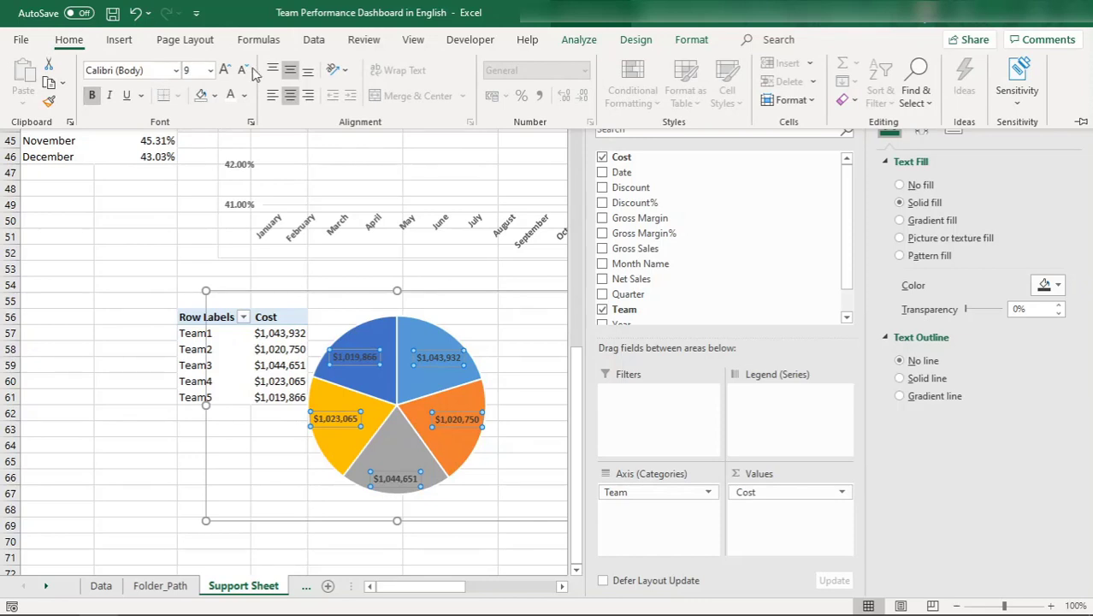
pyautogui.click(226, 70)
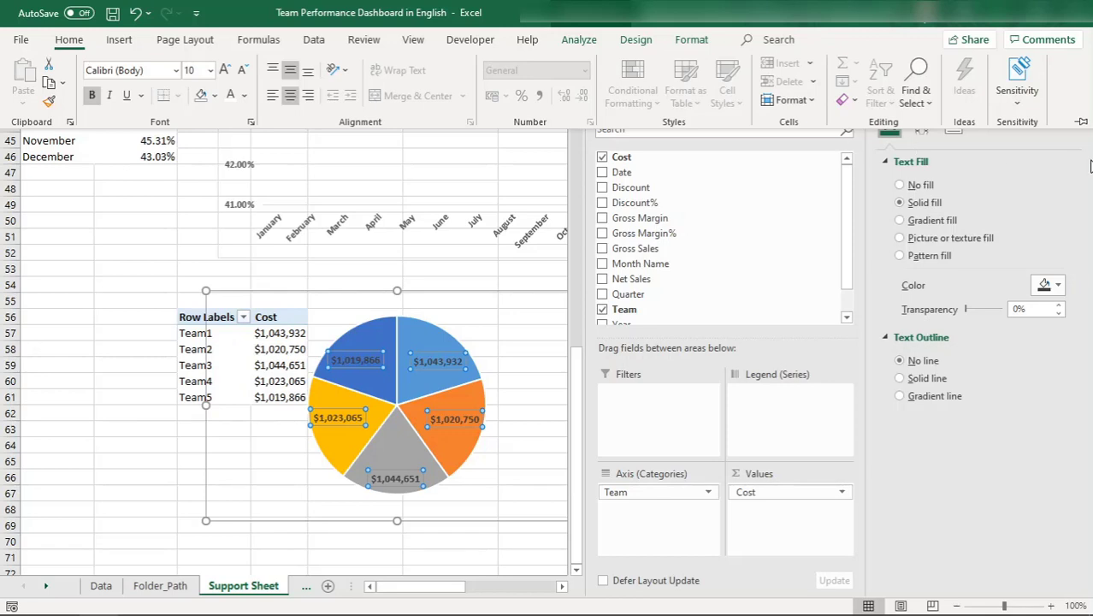
pyautogui.click(543, 150)
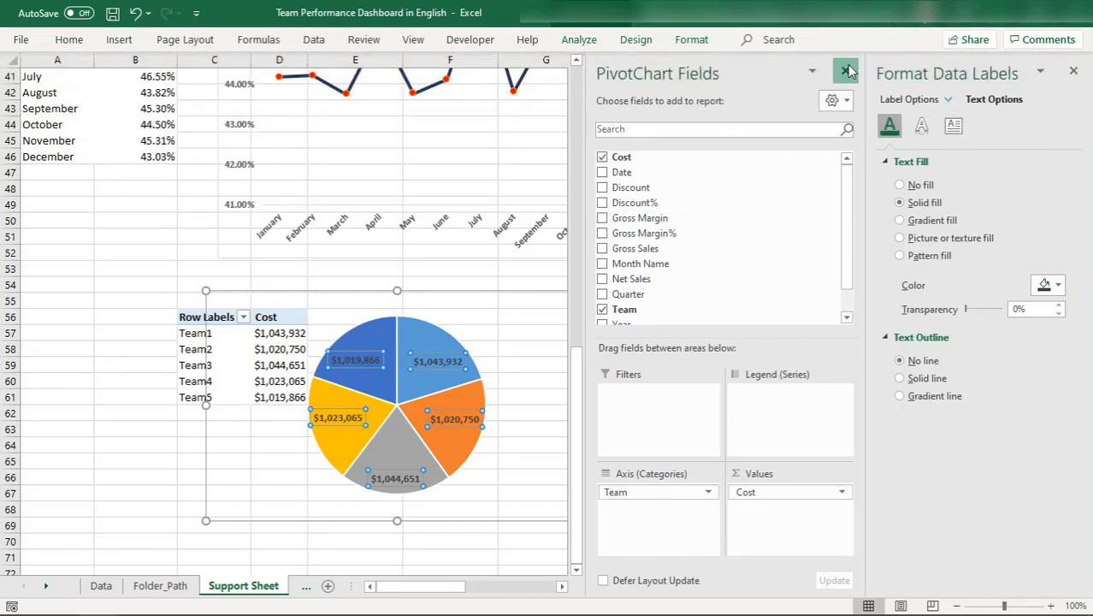
# Step: Include the category name alongside the value in the pie chart's data labels and set the label position to Center
pyautogui.click(849, 70)
pyautogui.click(955, 127)
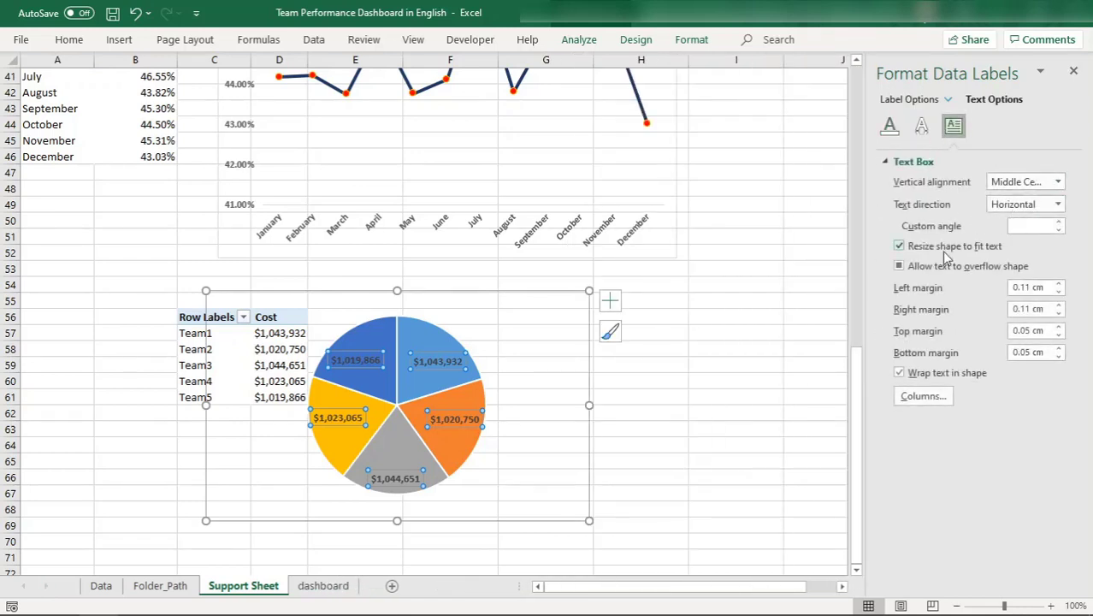
pyautogui.click(921, 127)
pyautogui.click(890, 127)
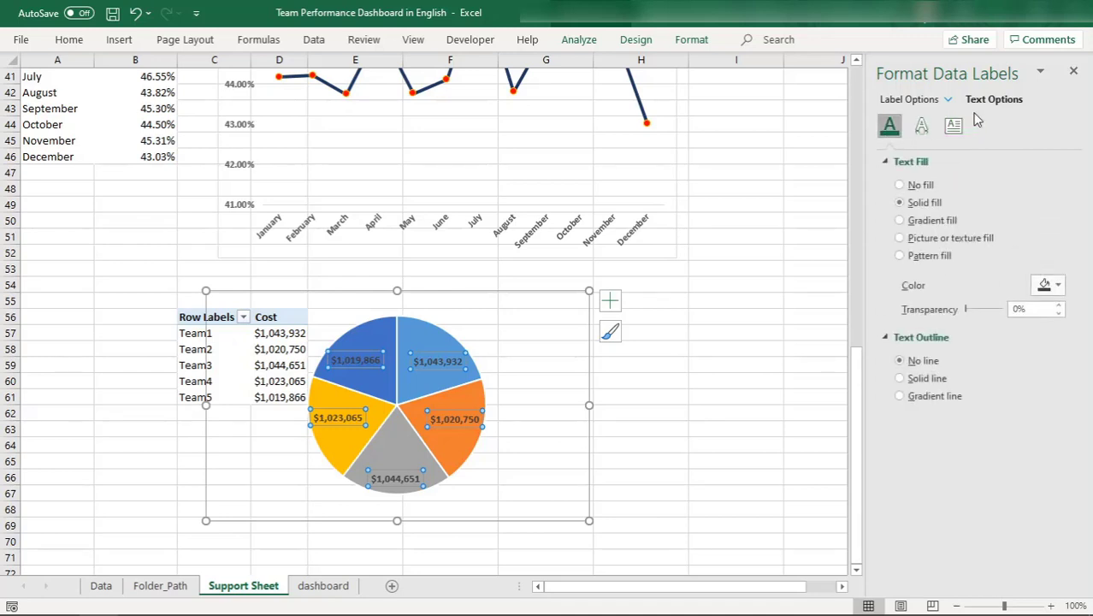
pyautogui.click(910, 100)
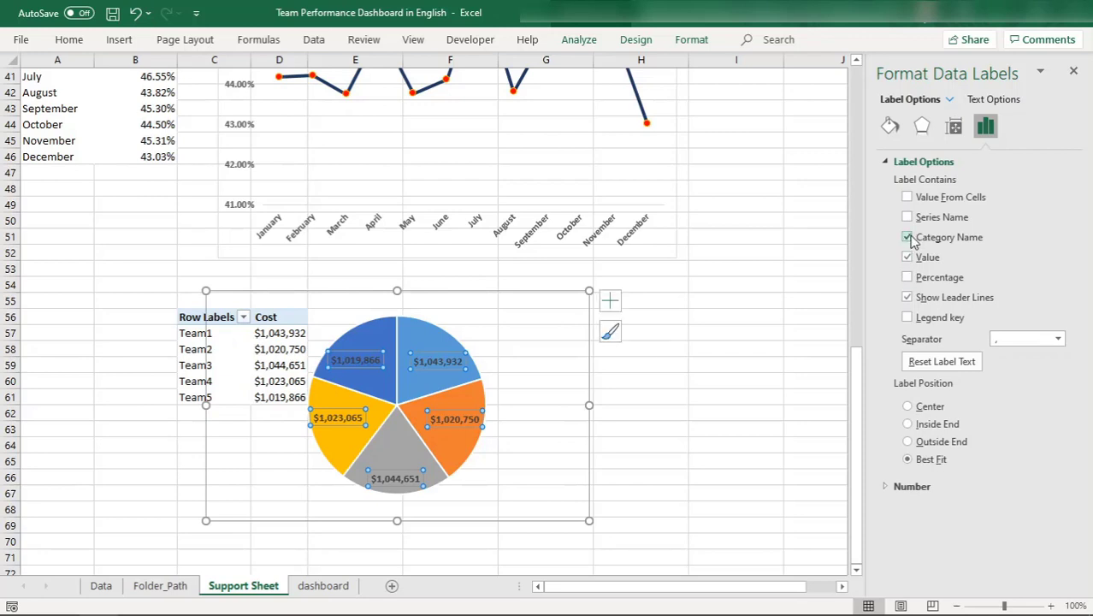
pyautogui.click(908, 296)
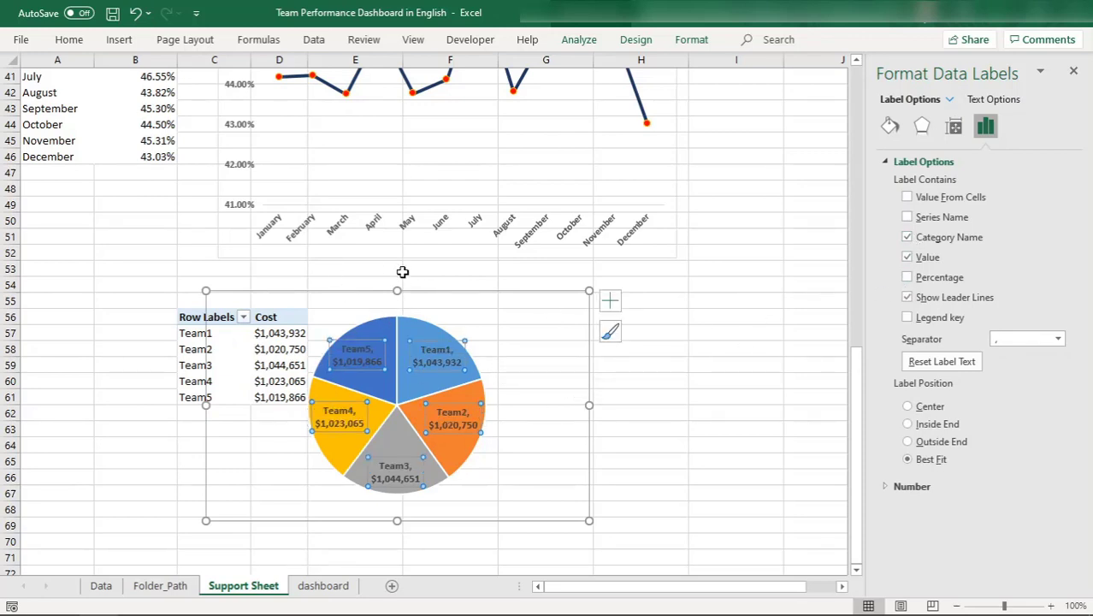
pyautogui.click(908, 407)
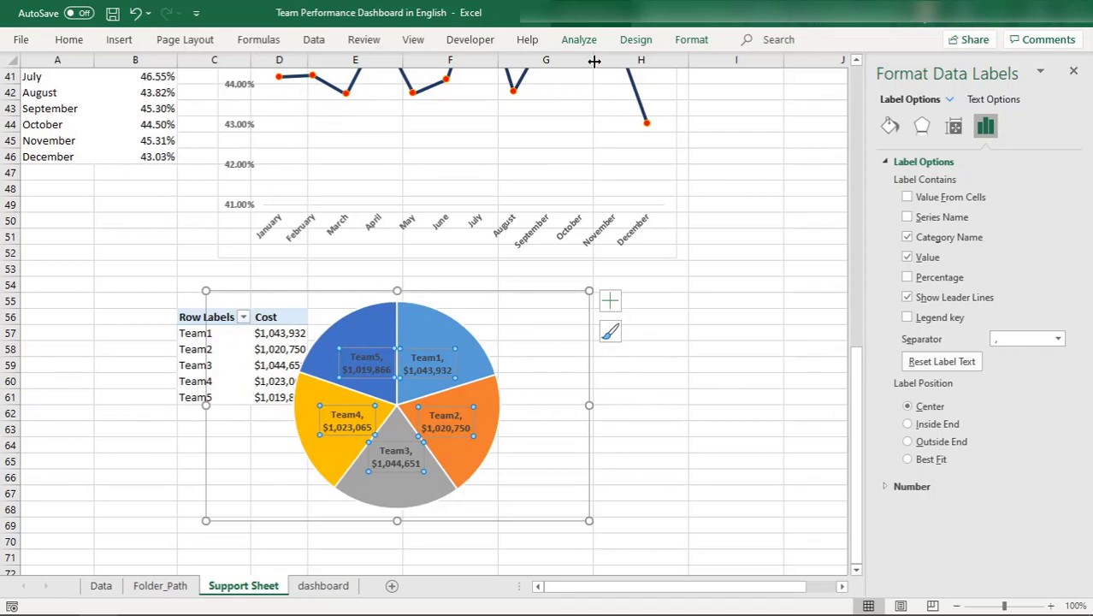
# Step: Change the pie chart's colors to the monochromatic blue palette that runs from light to dark
pyautogui.click(692, 39)
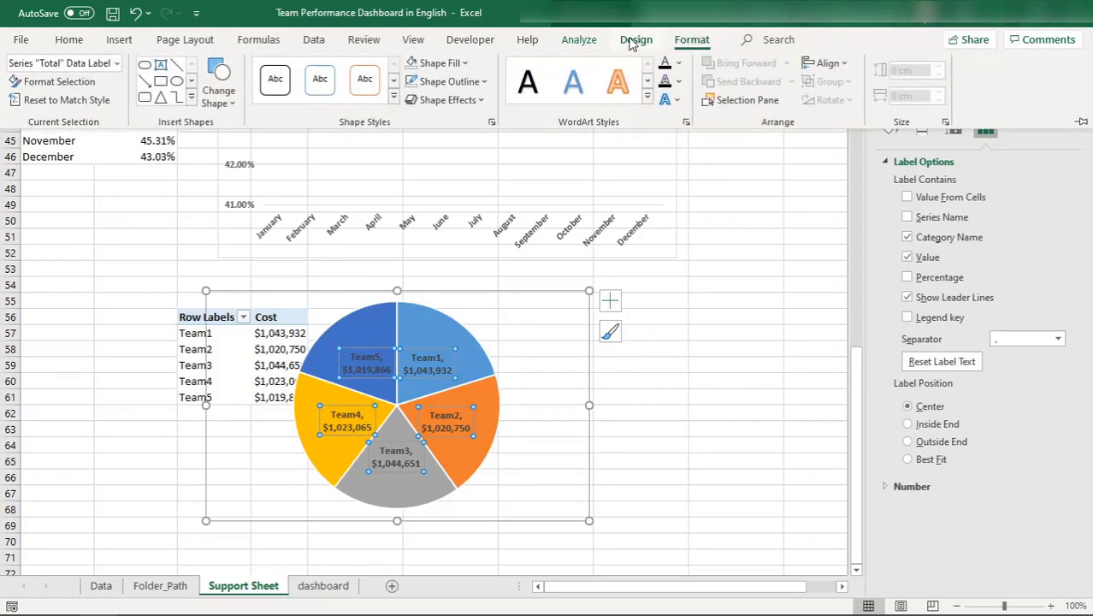
pyautogui.click(635, 40)
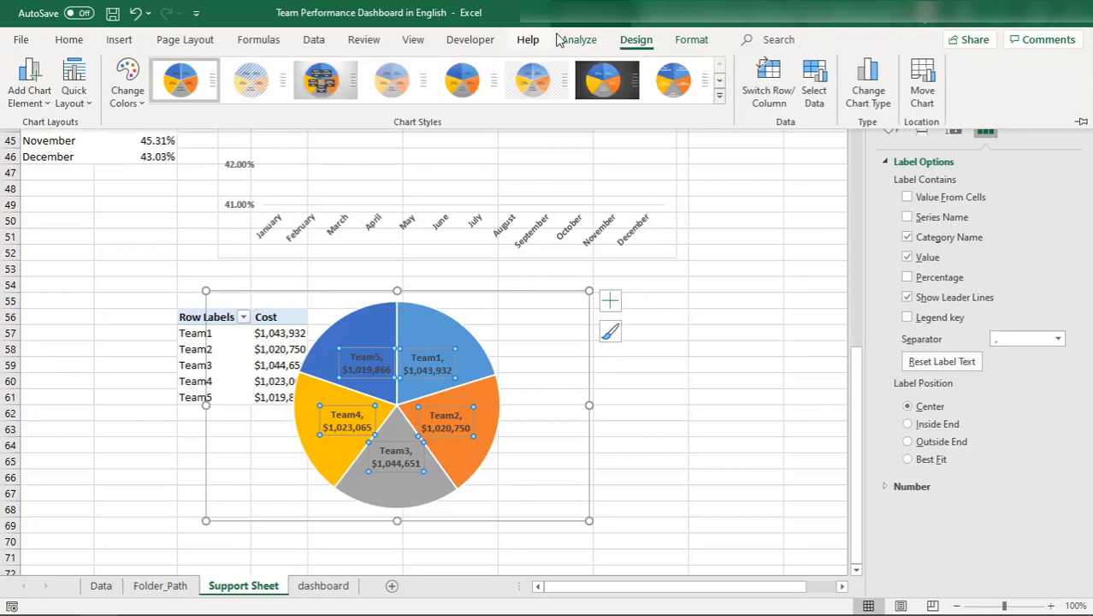
pyautogui.click(141, 92)
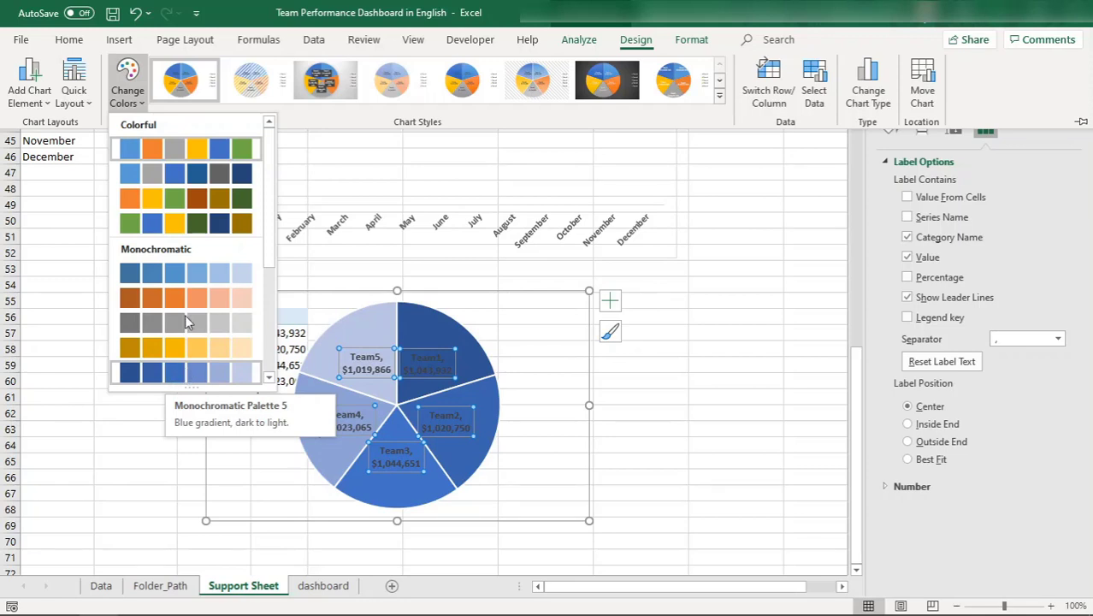
pyautogui.moveTo(270, 254); pyautogui.dragTo(275, 326)
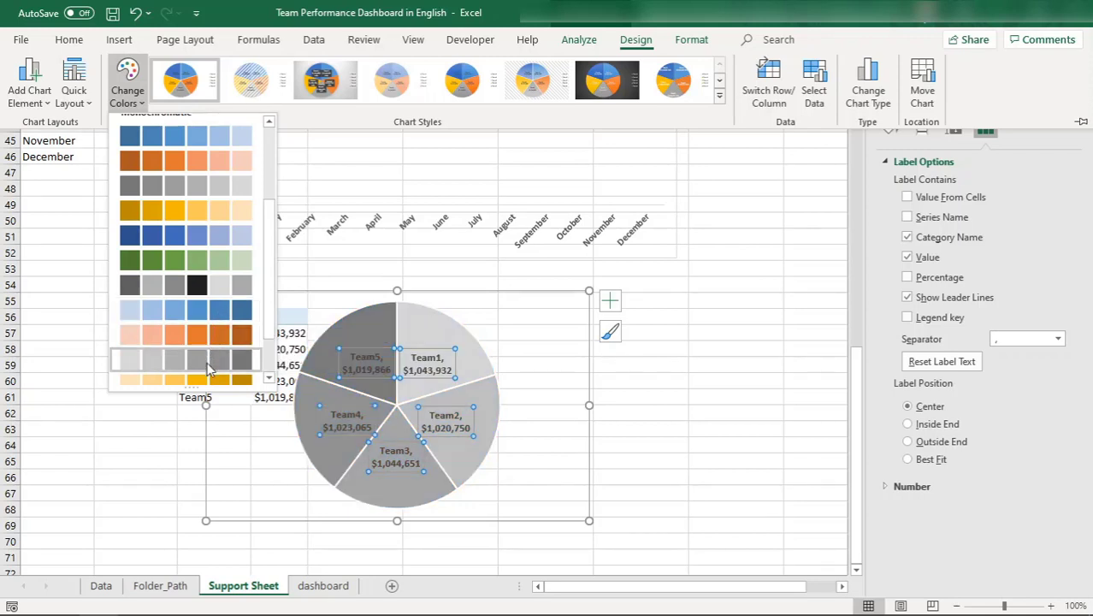
pyautogui.scroll(-3, 269, 214)
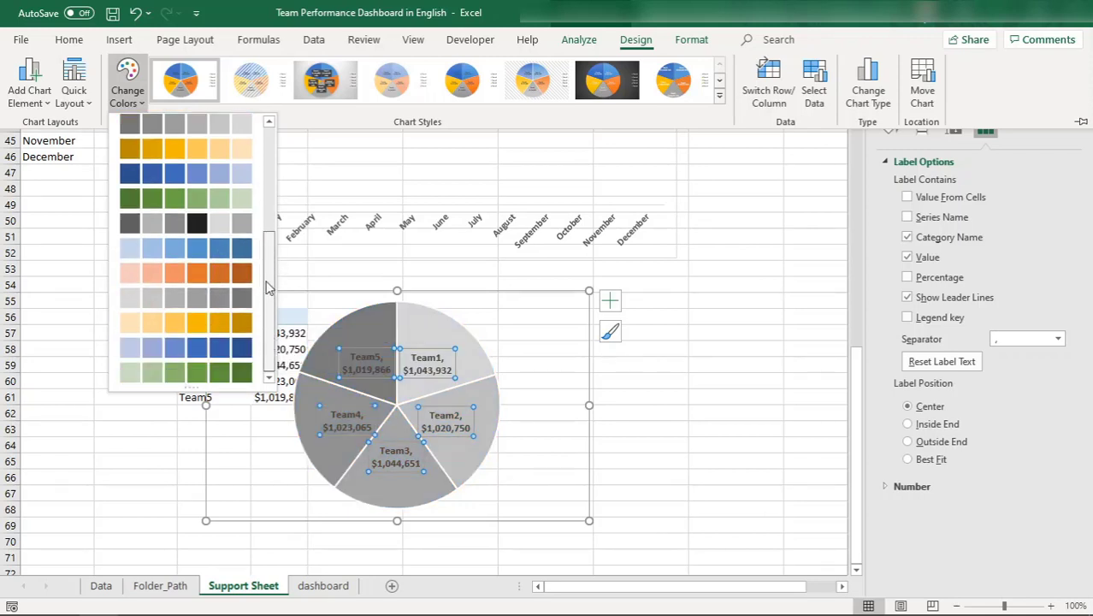
pyautogui.click(227, 346)
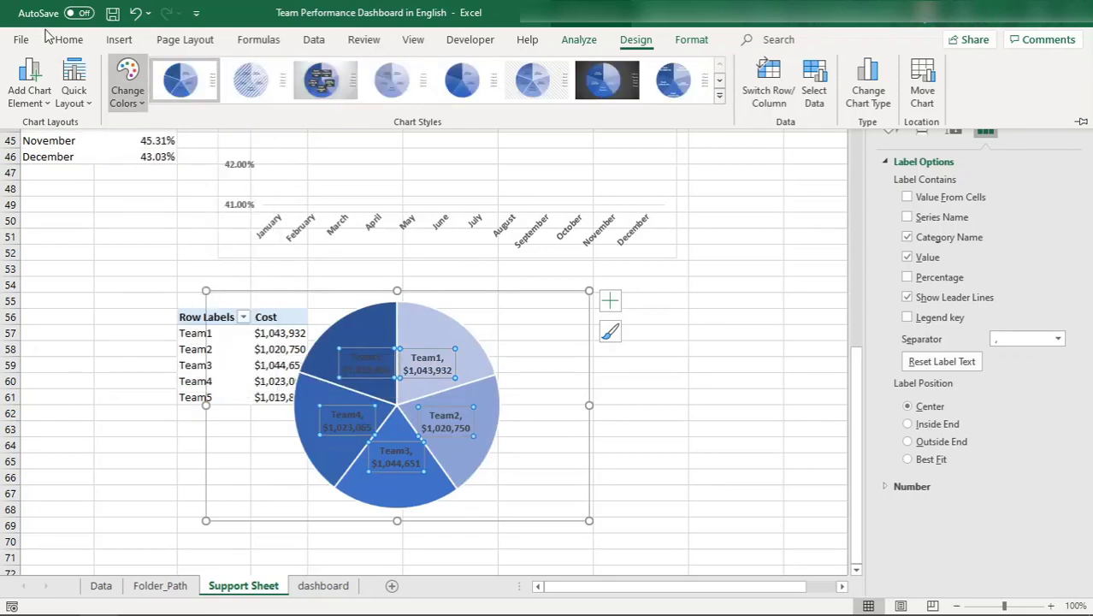
# Step: Set the font color of the pie chart's data labels to the darkest black theme shade
pyautogui.click(70, 40)
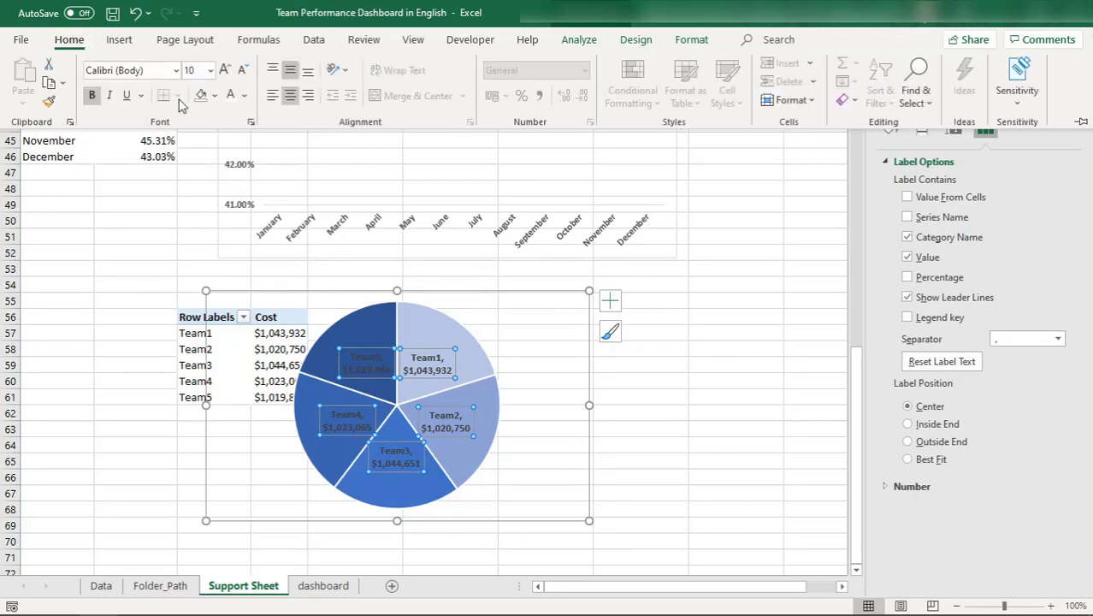
pyautogui.click(230, 98)
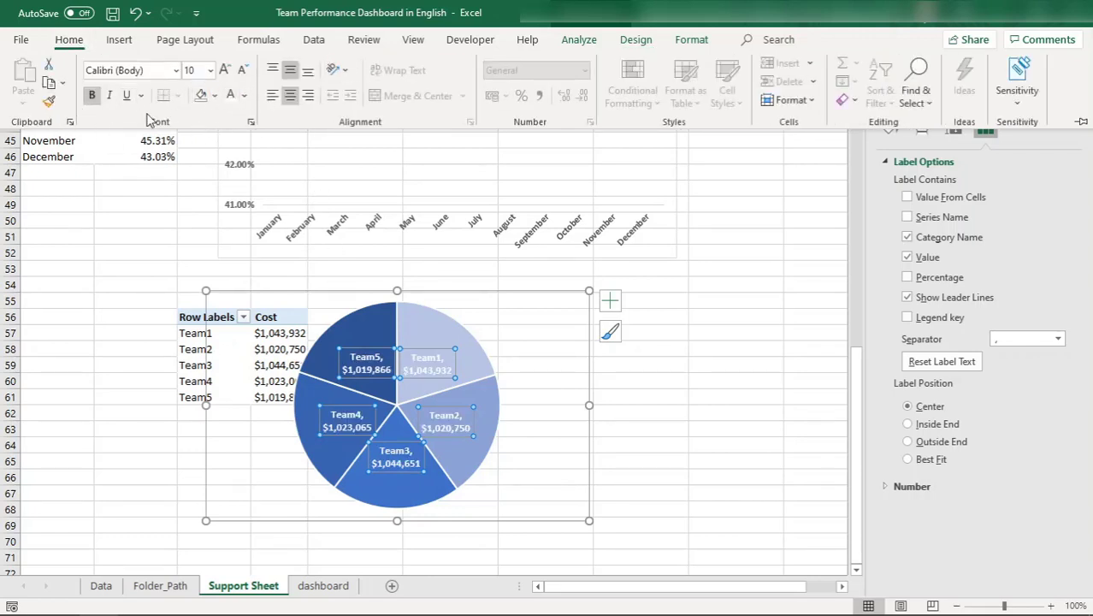
pyautogui.click(244, 96)
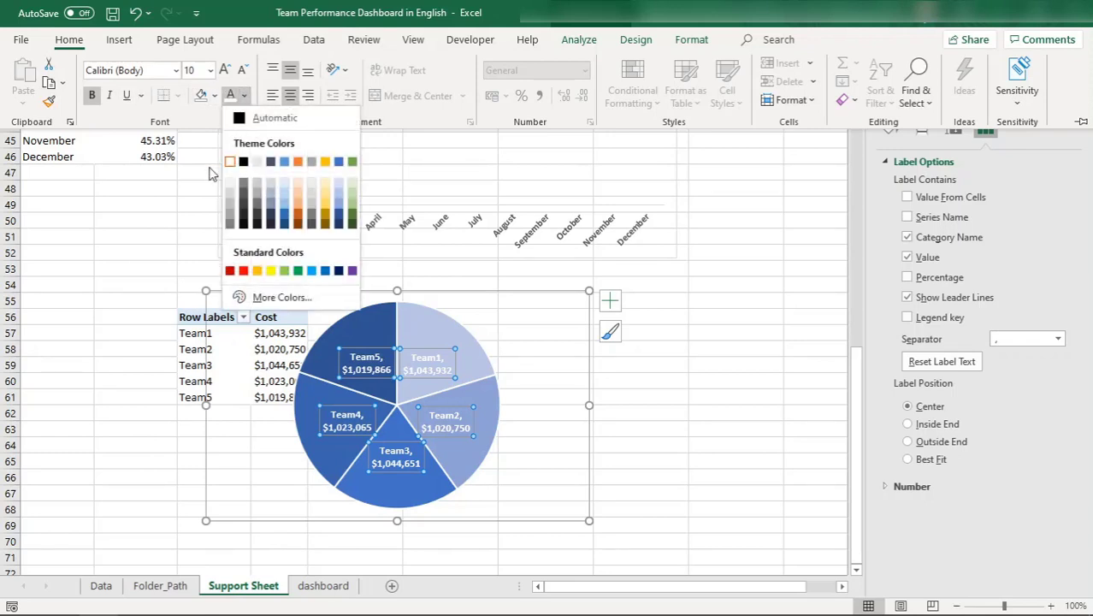
pyautogui.click(243, 197)
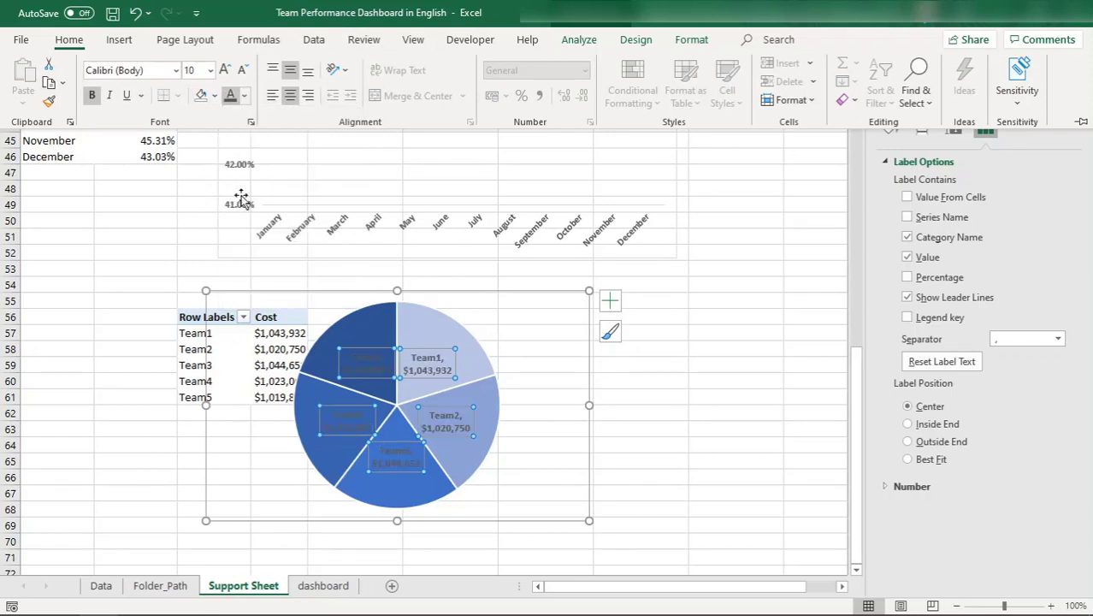
pyautogui.click(246, 97)
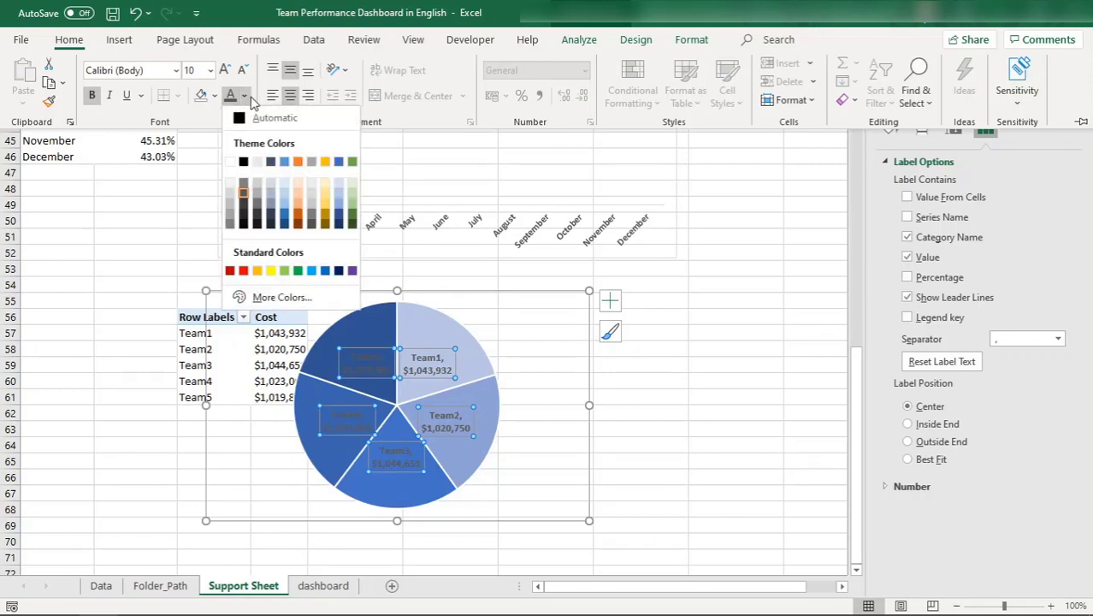
pyautogui.click(243, 225)
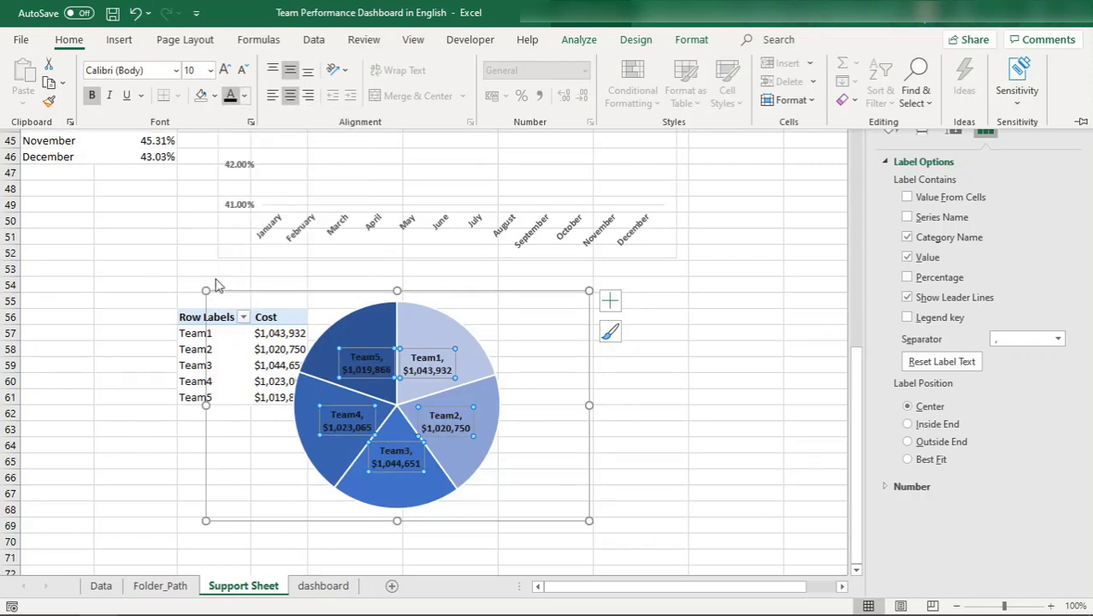
pyautogui.click(219, 258)
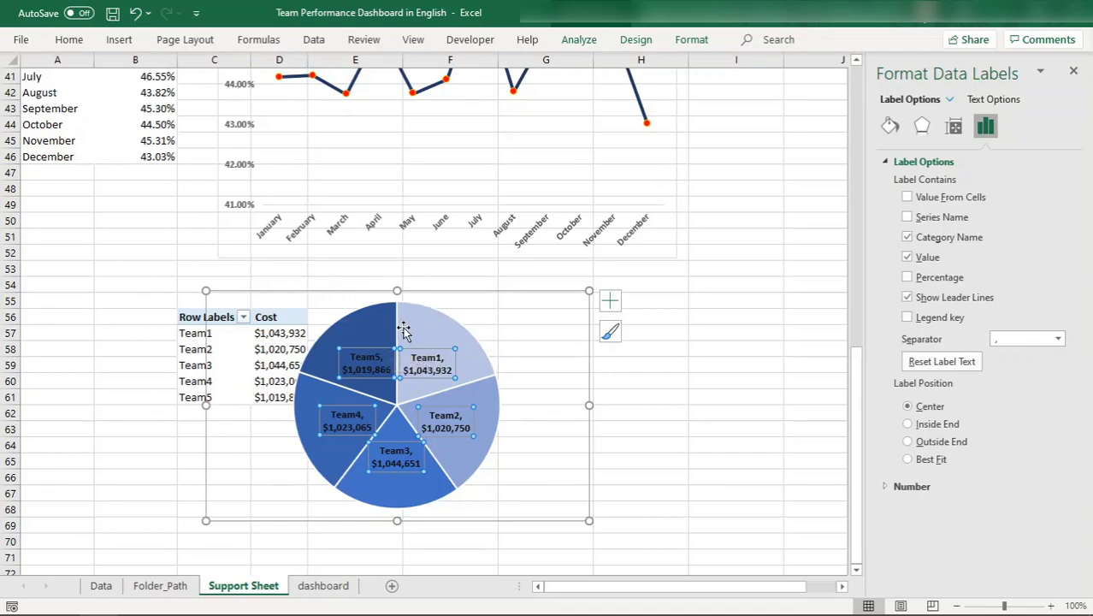
# Step: Set the border of the pie chart's plot area to No line
pyautogui.click(366, 294)
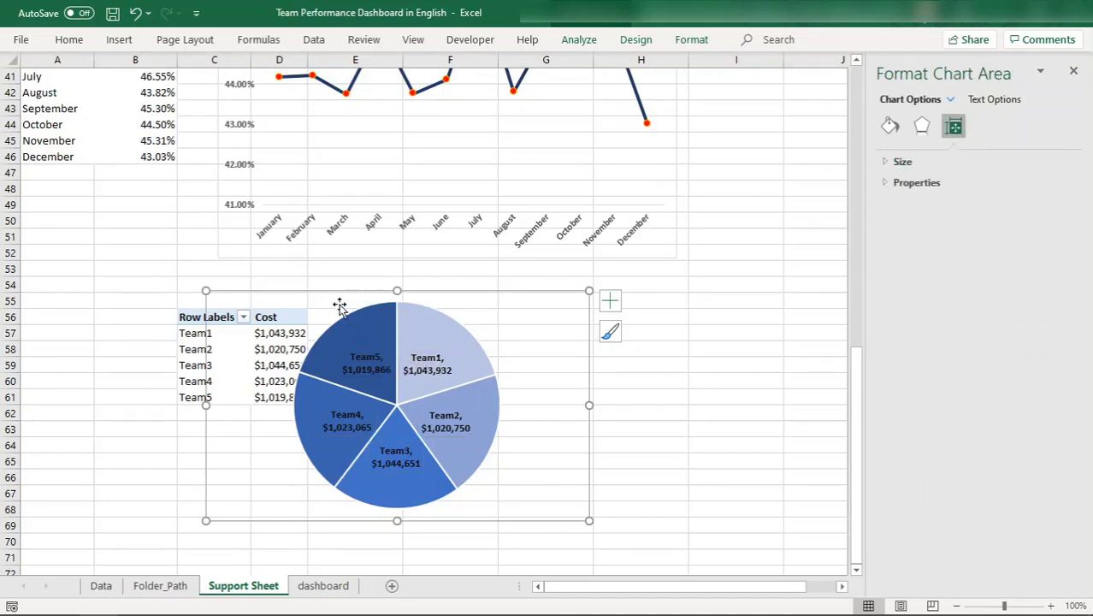
pyautogui.click(339, 308)
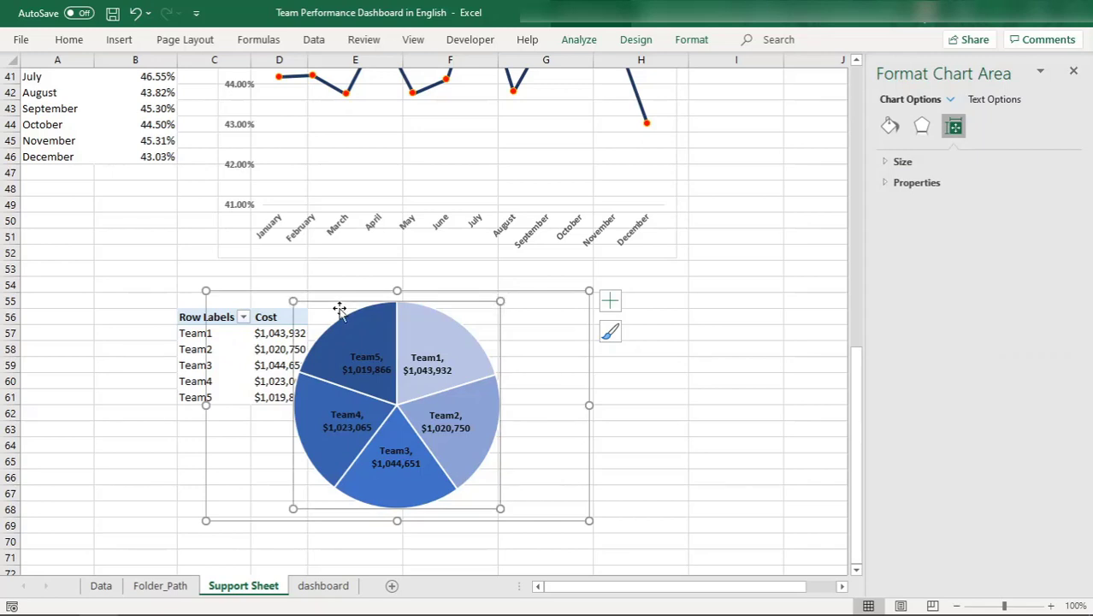
pyautogui.click(889, 126)
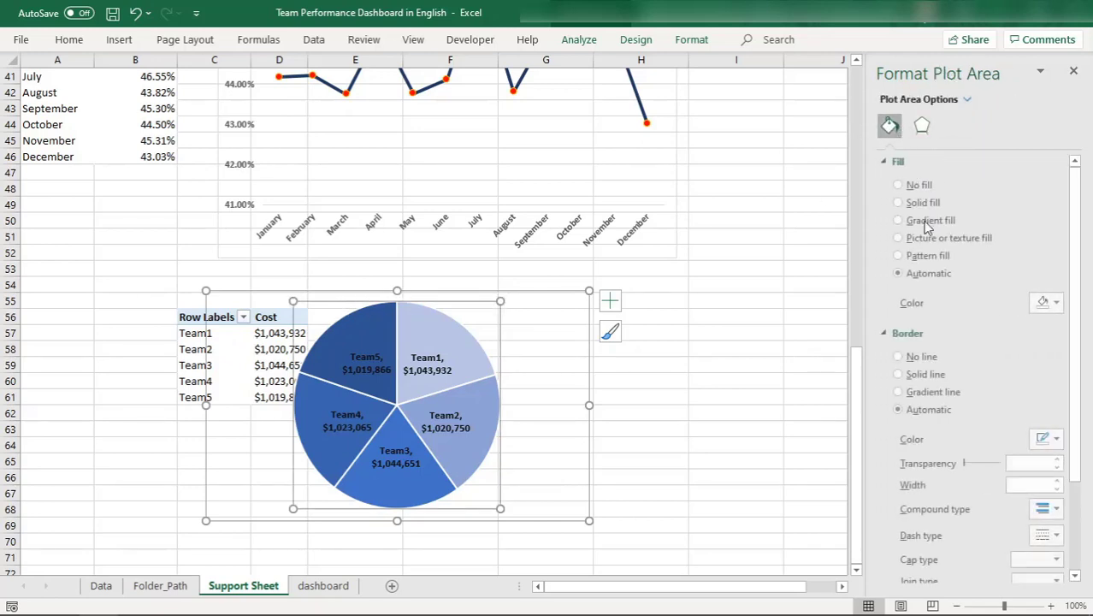
pyautogui.click(903, 358)
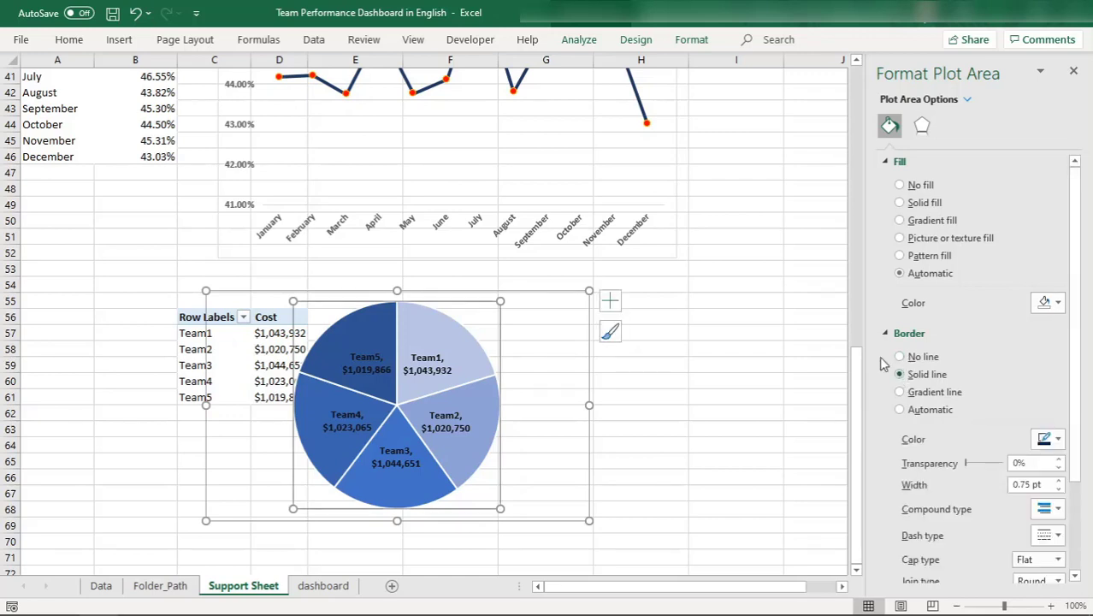
pyautogui.click(470, 289)
pyautogui.click(457, 307)
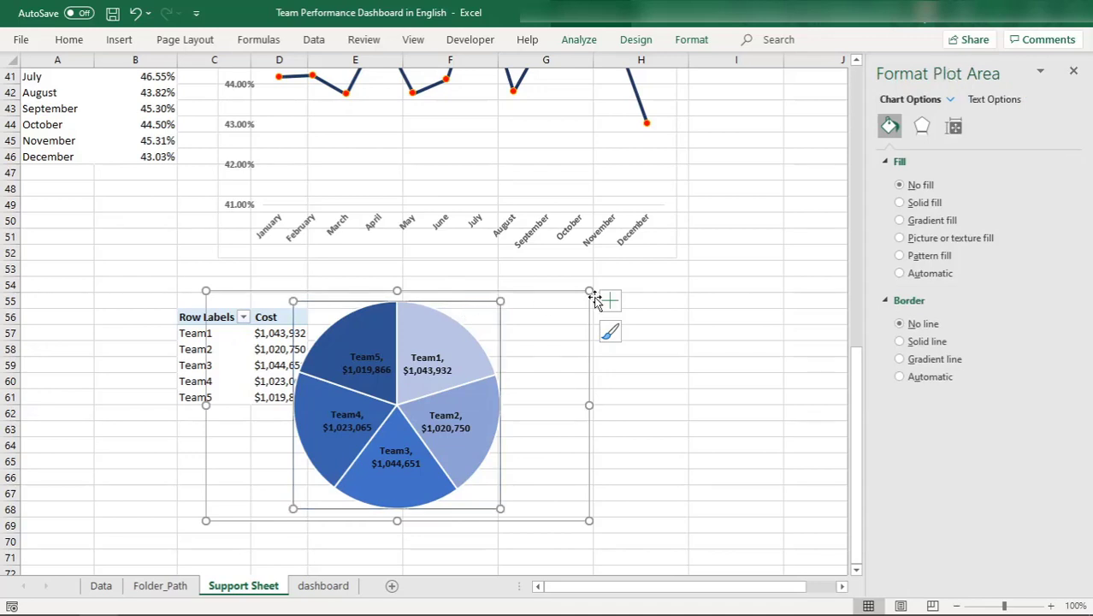
pyautogui.click(899, 355)
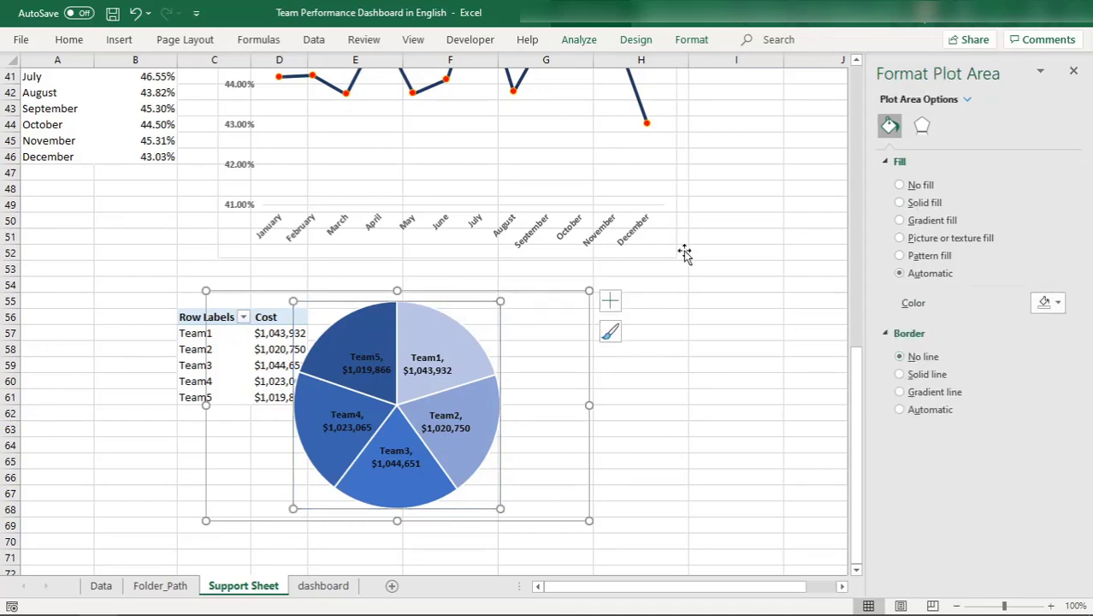
pyautogui.click(900, 203)
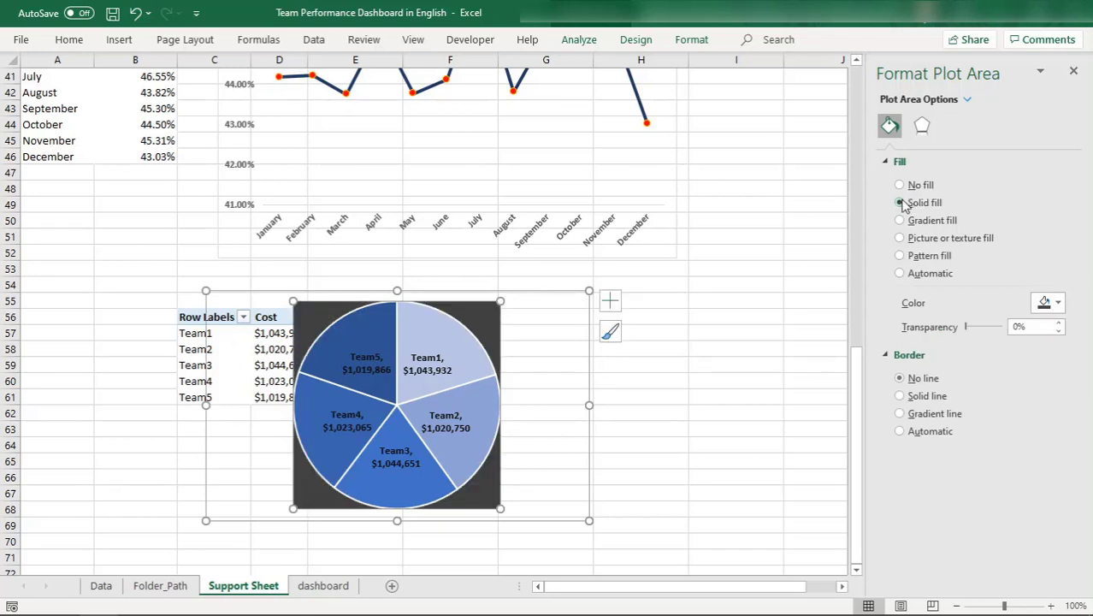
pyautogui.hotkey('ctrl', 'z')
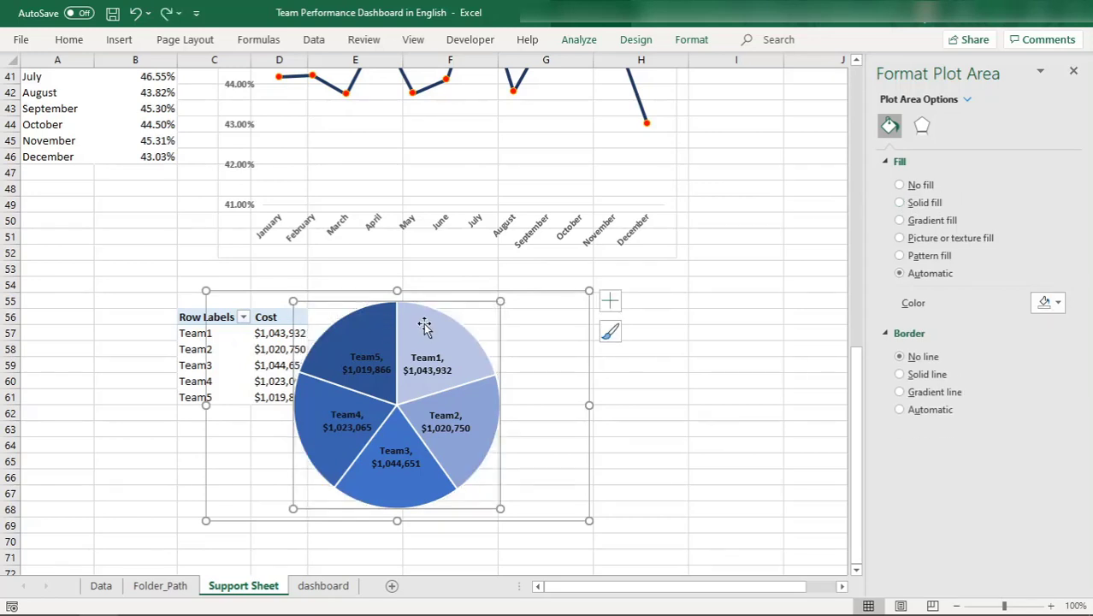
pyautogui.click(358, 295)
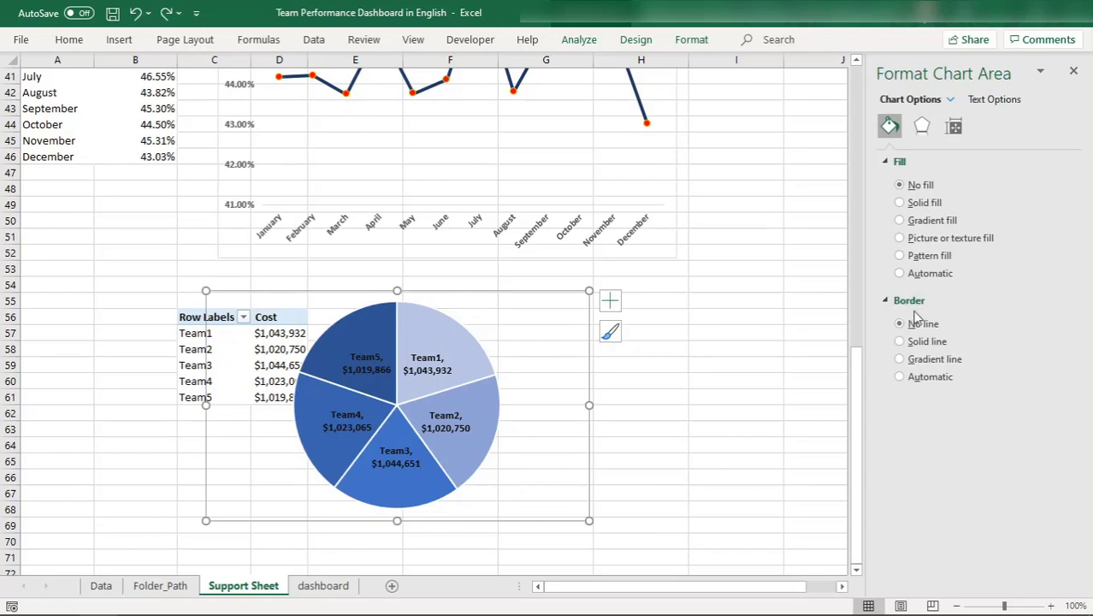
pyautogui.click(441, 327)
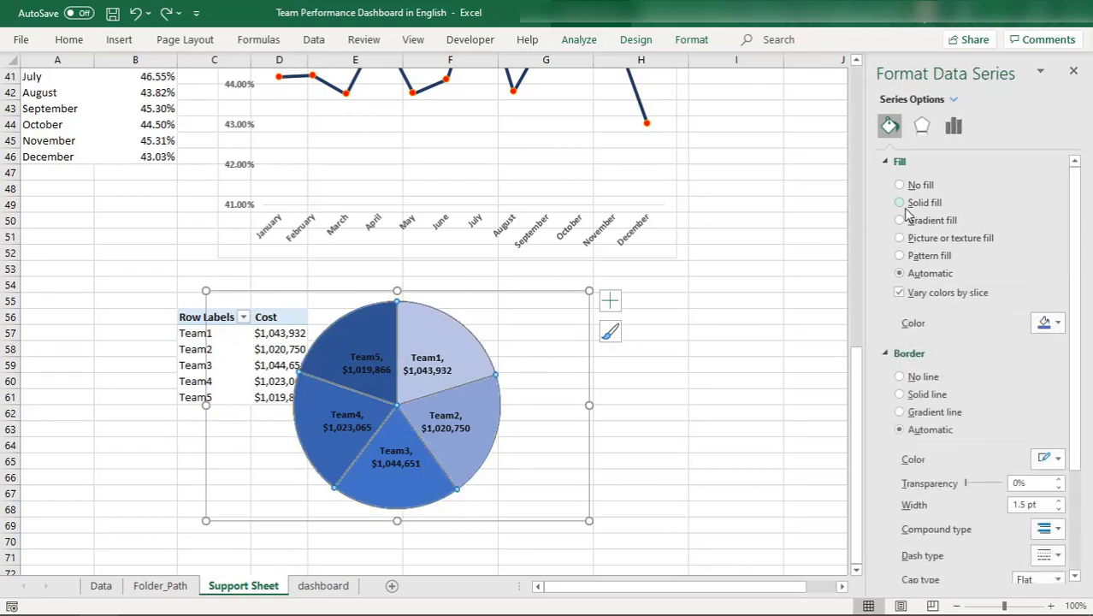
pyautogui.click(900, 377)
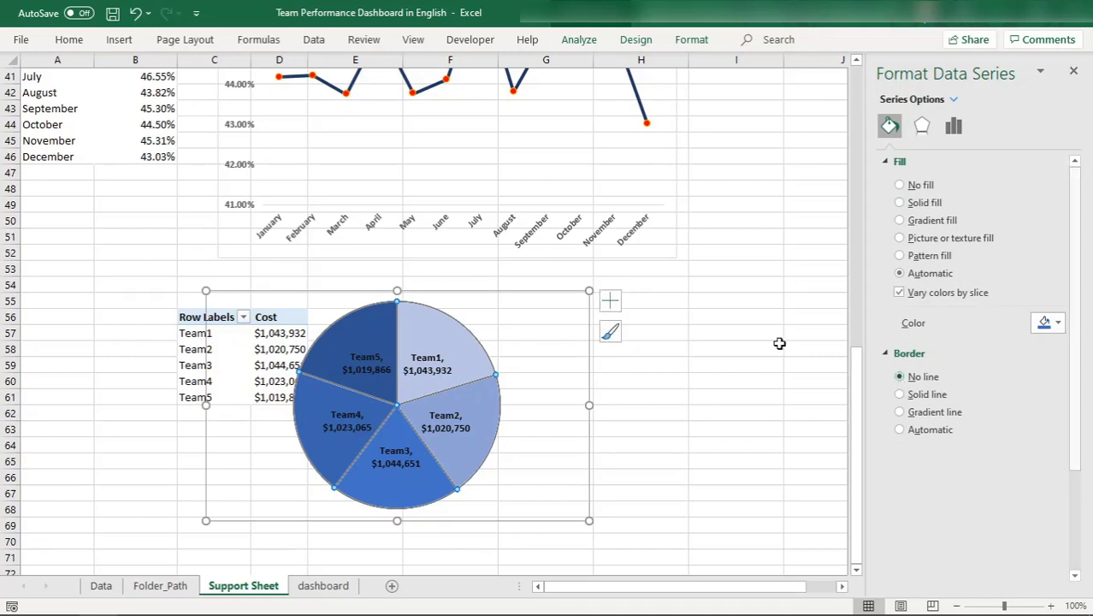
pyautogui.click(551, 332)
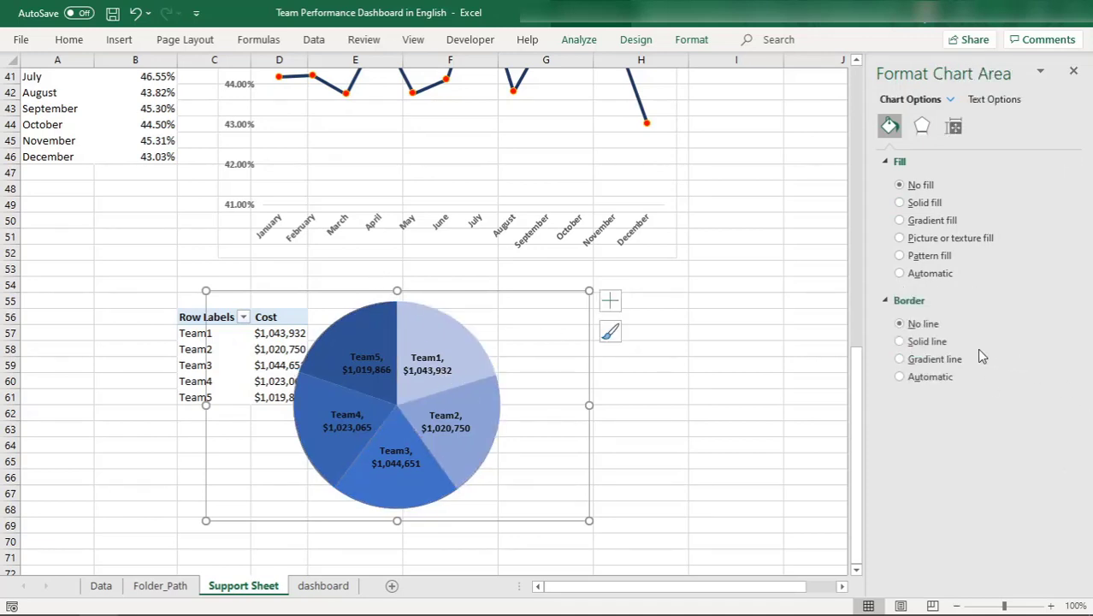
pyautogui.click(934, 342)
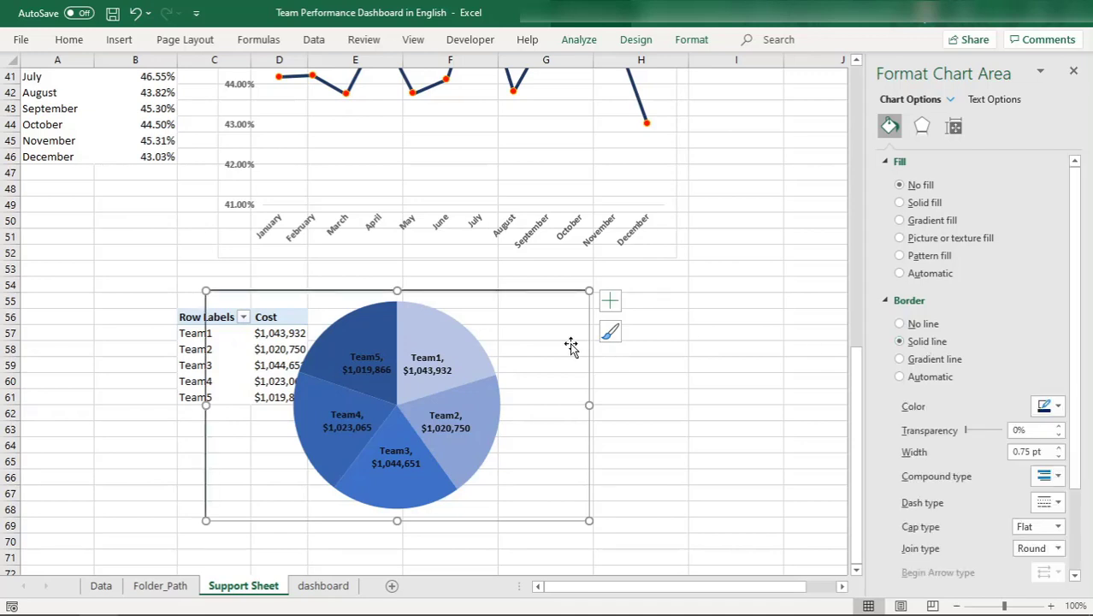
pyautogui.hotkey('ctrl', 'z')
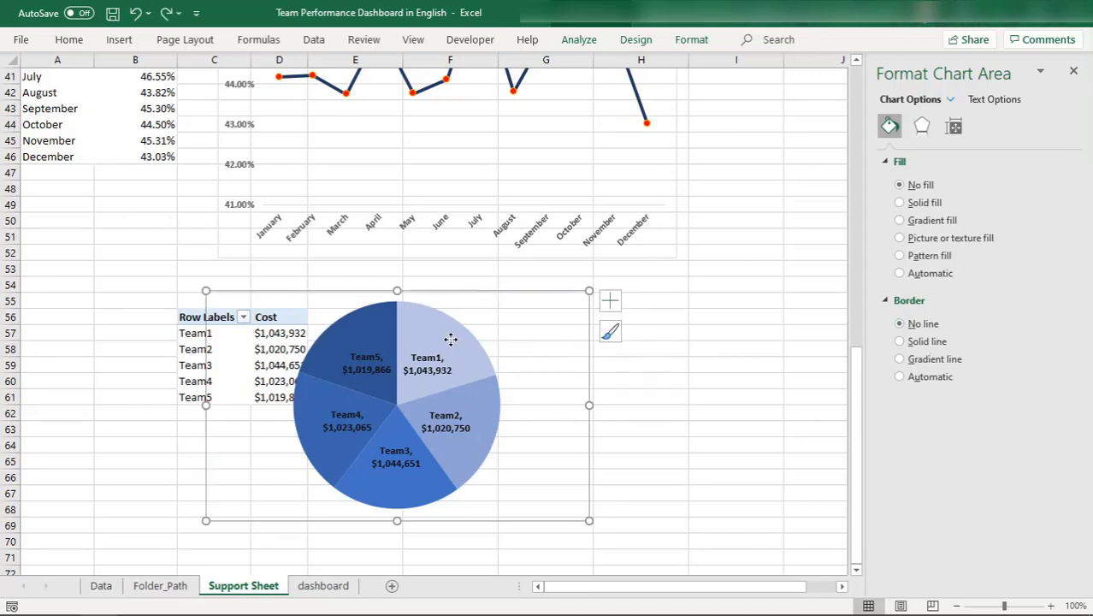
# Step: Give the pie slices a solid border line in the standard red color
pyautogui.click(451, 343)
pyautogui.click(909, 394)
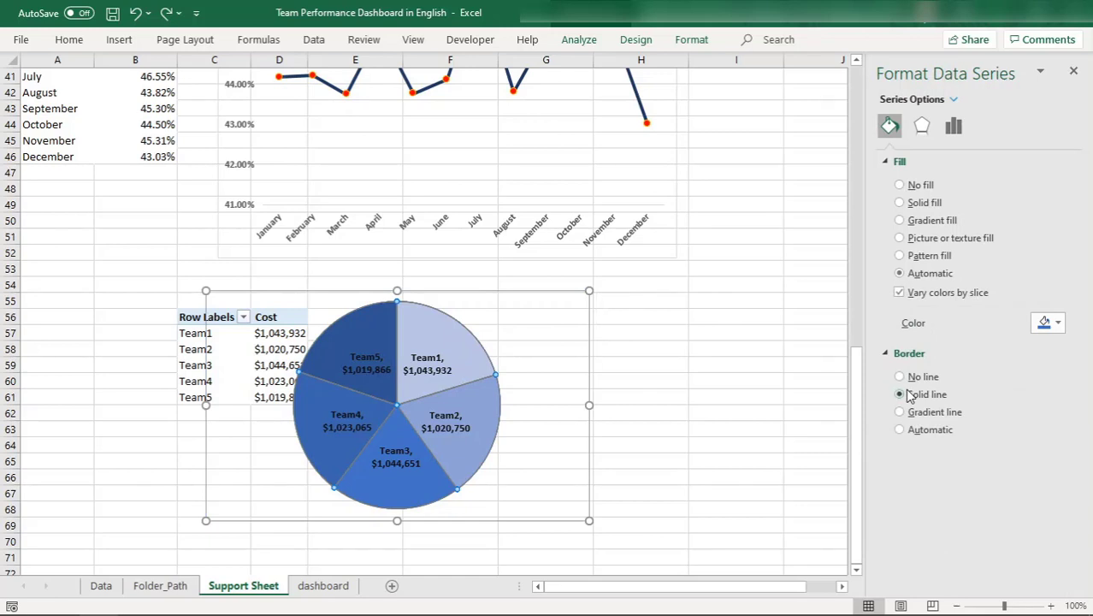
pyautogui.click(534, 327)
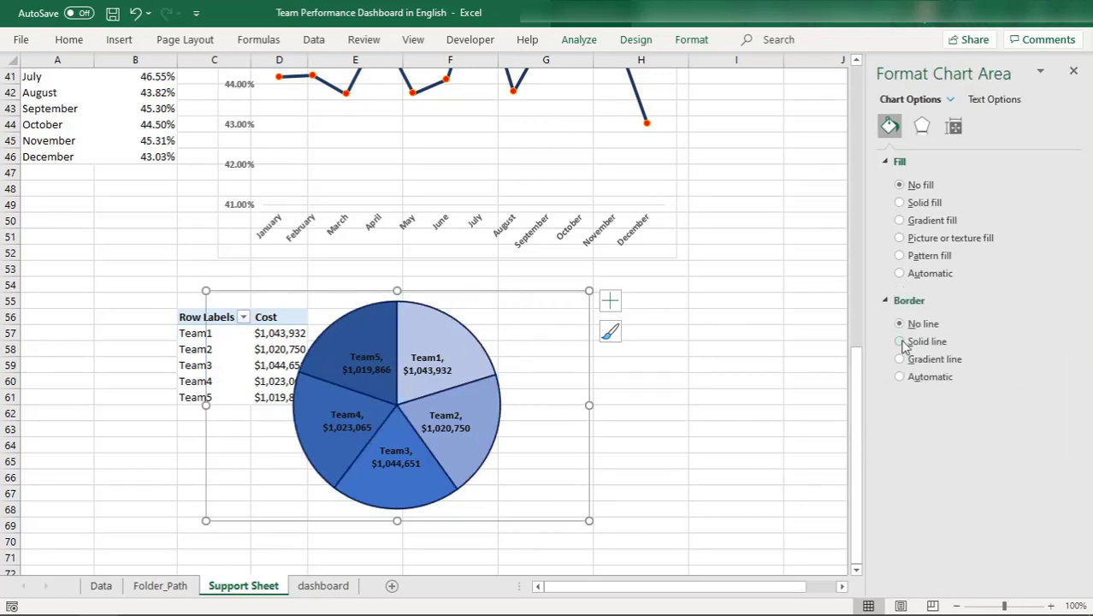
pyautogui.click(425, 325)
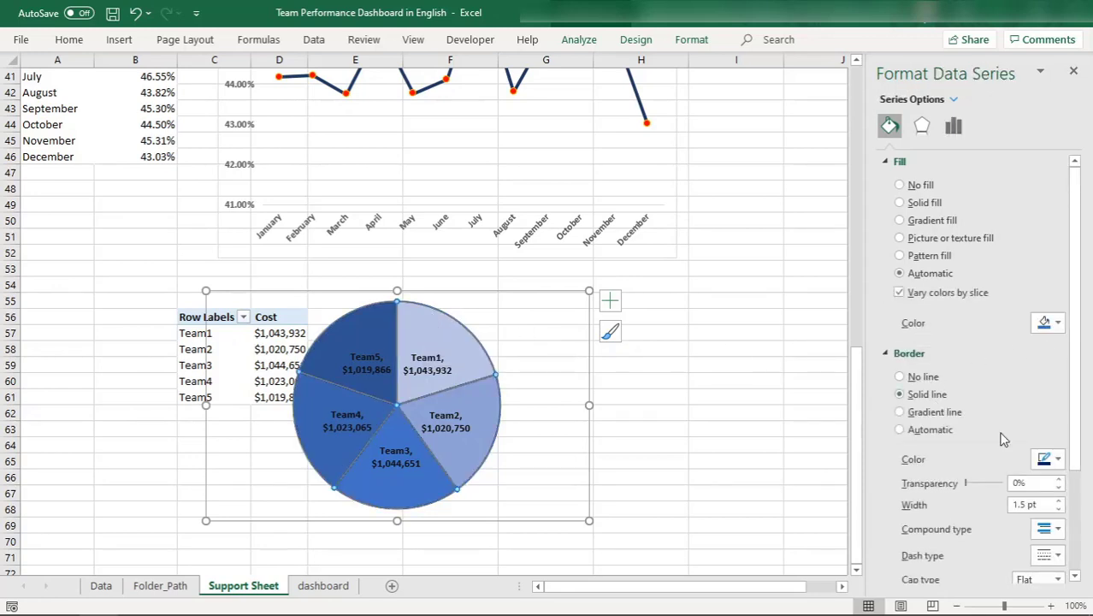
pyautogui.click(1057, 460)
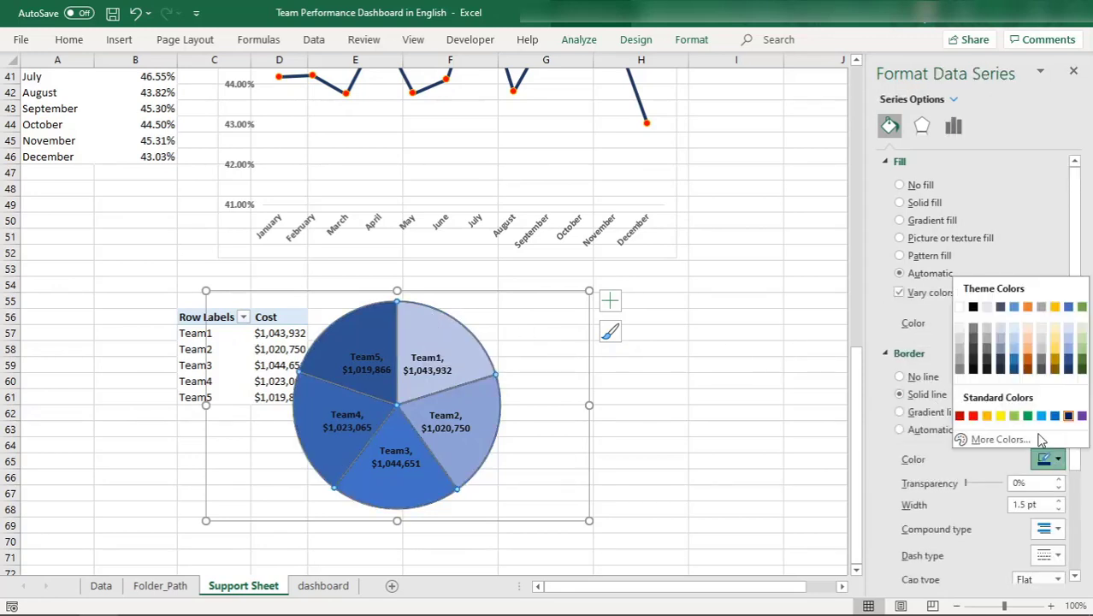
pyautogui.click(973, 416)
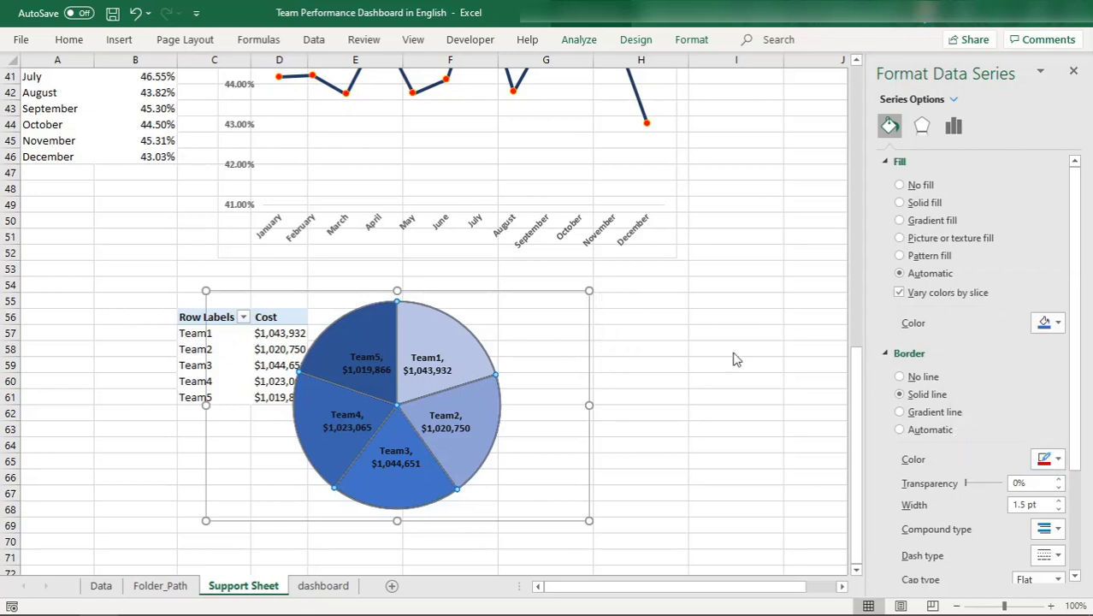
pyautogui.click(544, 335)
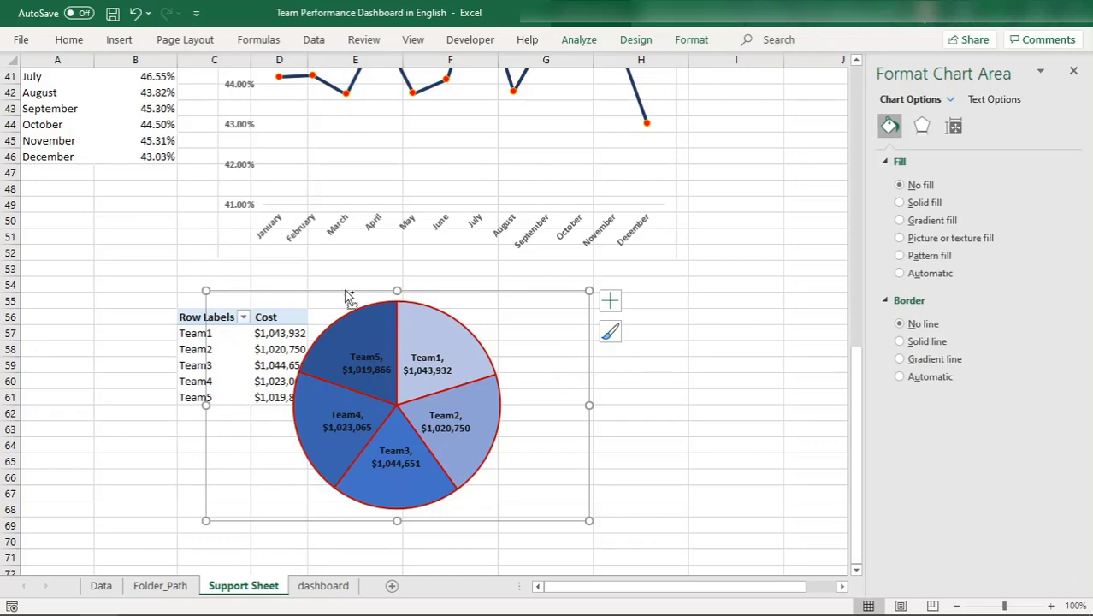
# Step: Check the dashboard sheet, then return to the Support Sheet and select cell B51
pyautogui.click(329, 584)
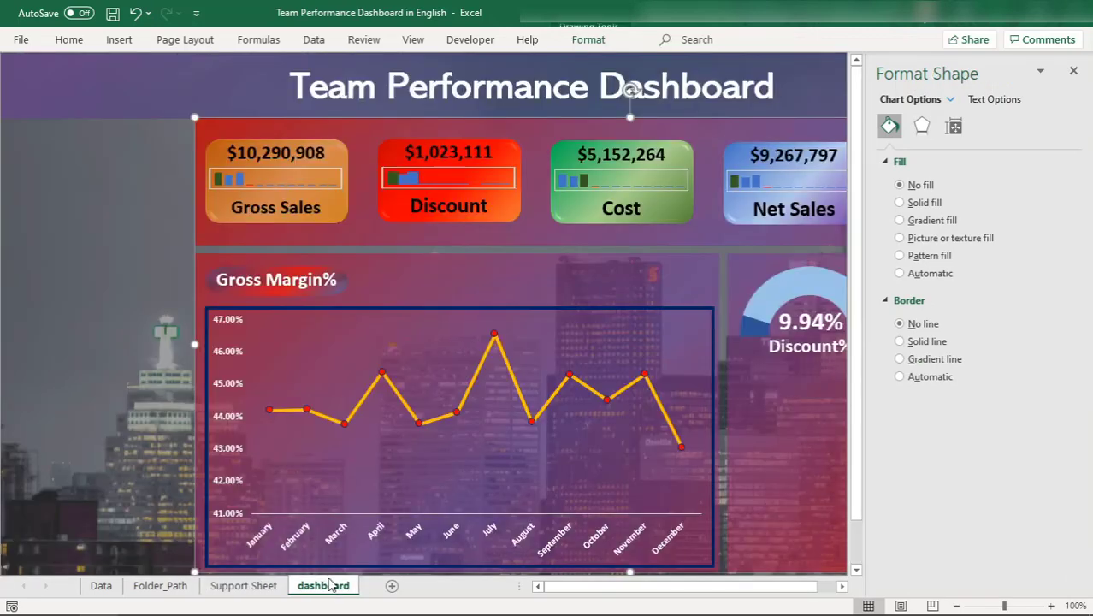
pyautogui.click(243, 585)
pyautogui.click(148, 234)
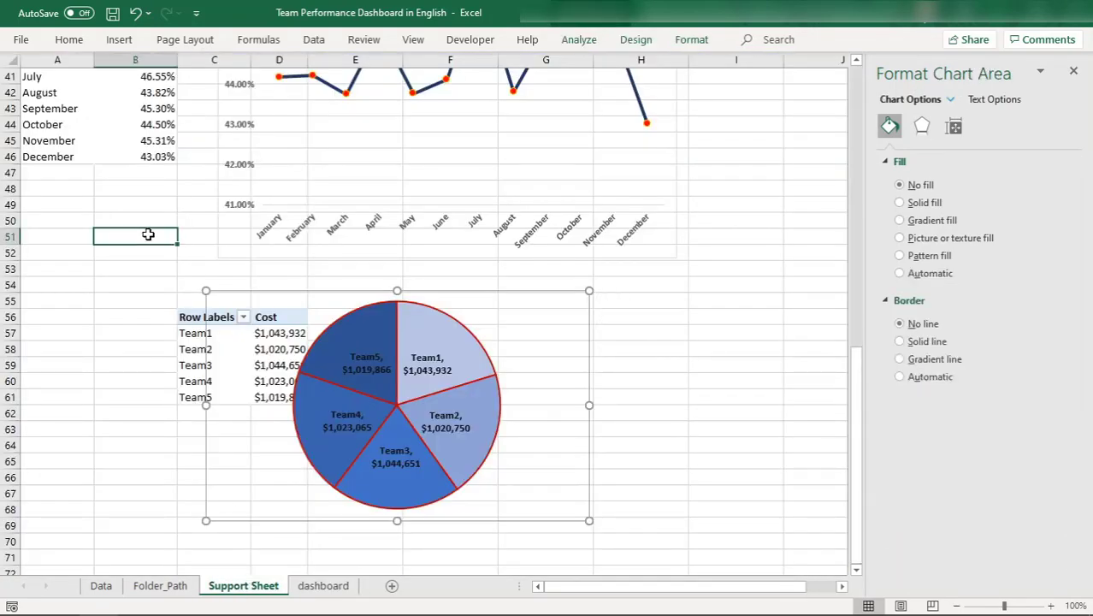
# Step: Draw a circle shape over the pie chart, centred on the pie and slightly larger than it
pyautogui.click(119, 39)
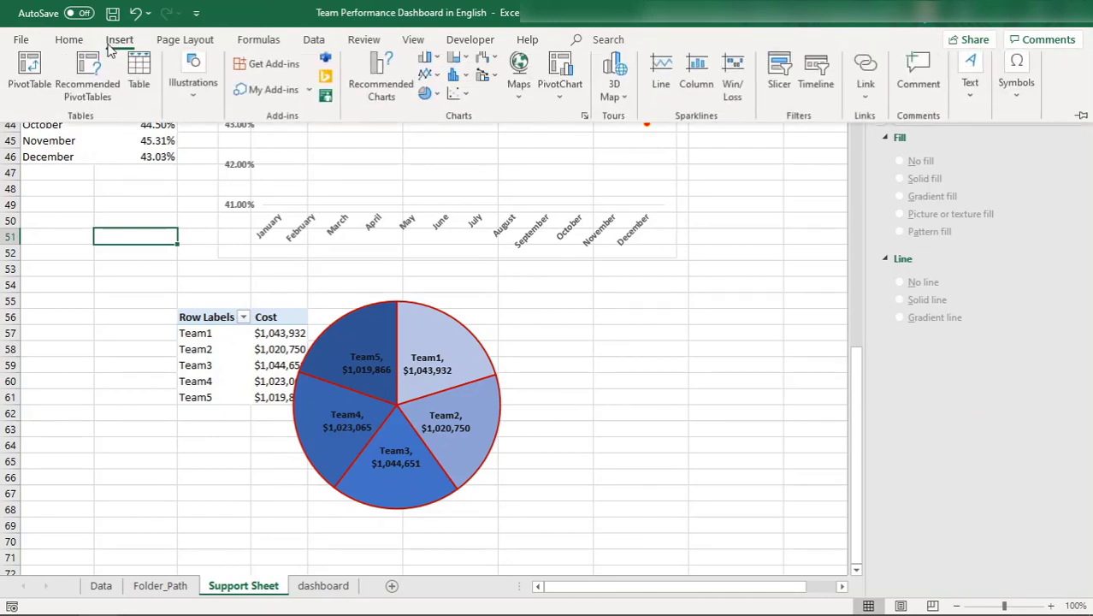
pyautogui.click(196, 101)
pyautogui.click(258, 166)
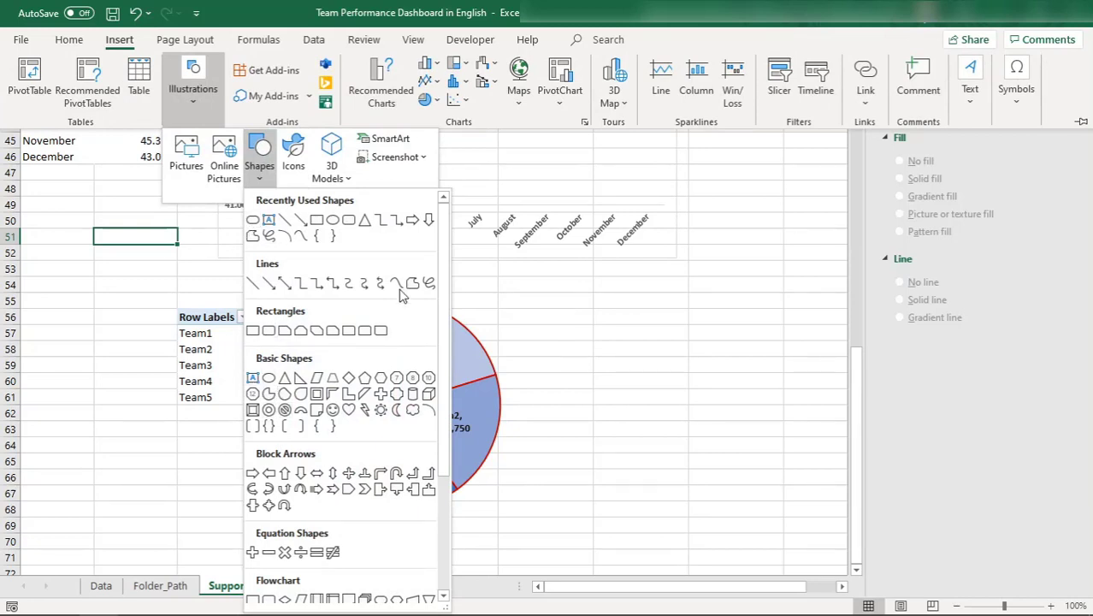
pyautogui.moveTo(443, 296); pyautogui.dragTo(442, 398)
pyautogui.click(252, 445)
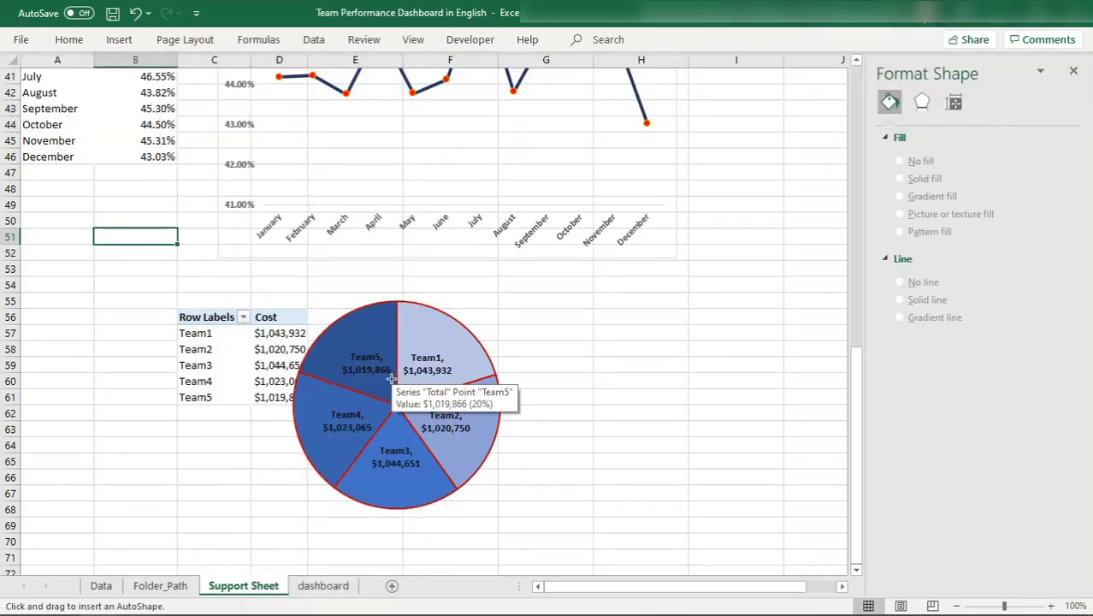
pyautogui.moveTo(390, 376); pyautogui.dragTo(382, 305)
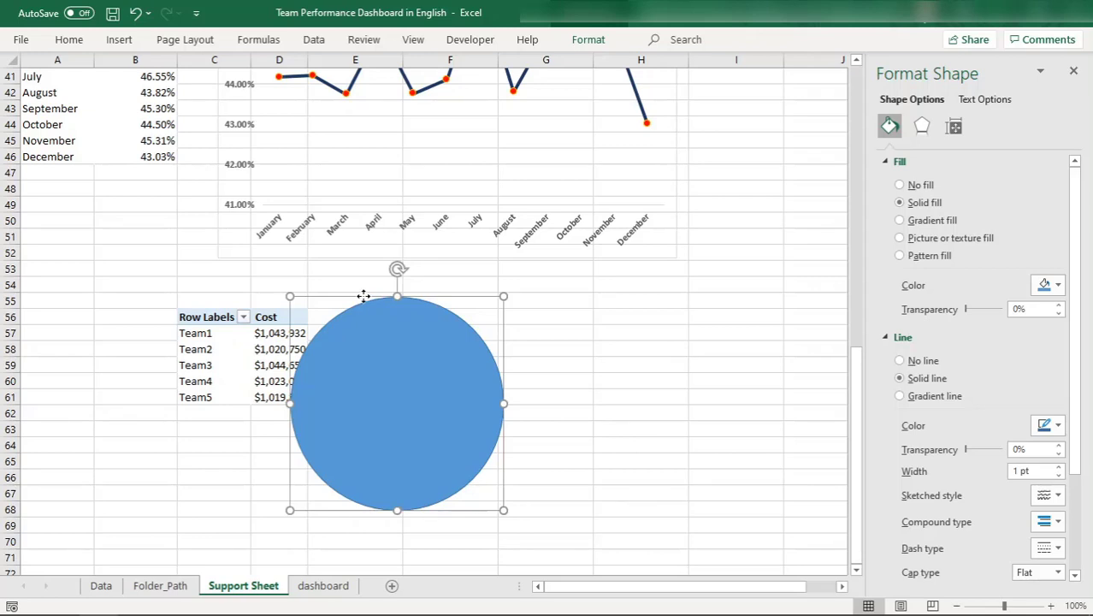
pyautogui.moveTo(363, 295)
pyautogui.mouseDown()
pyautogui.moveTo(389, 312)
pyautogui.moveTo(376, 307)
pyautogui.mouseUp()
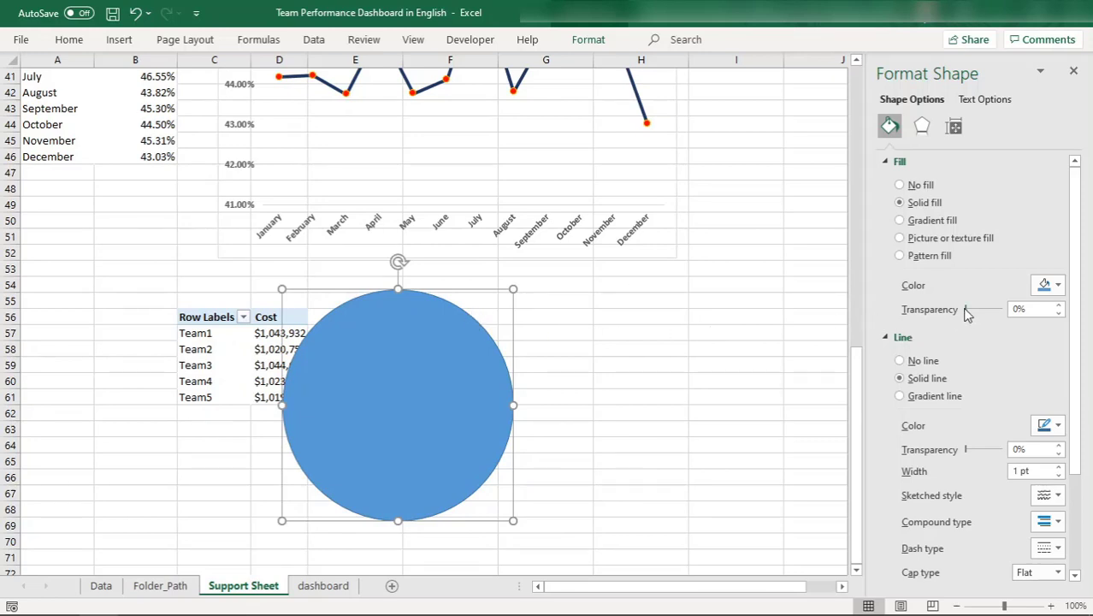
# Step: Try a 73% transparent solid fill in the darkest black theme shade on the circle
pyautogui.moveTo(965, 307); pyautogui.dragTo(991, 313)
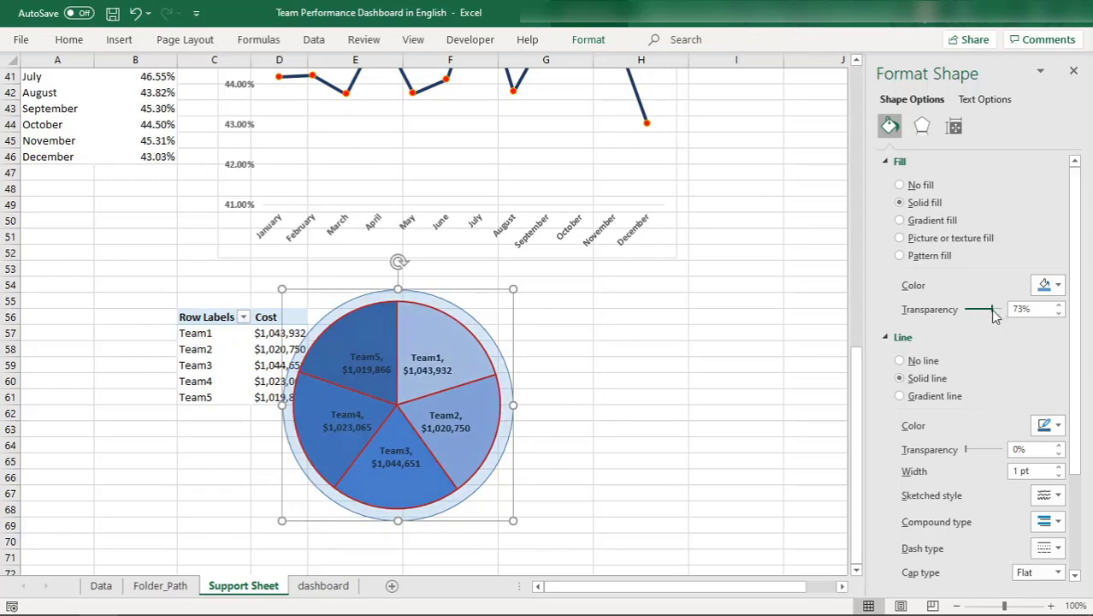
pyautogui.click(1049, 285)
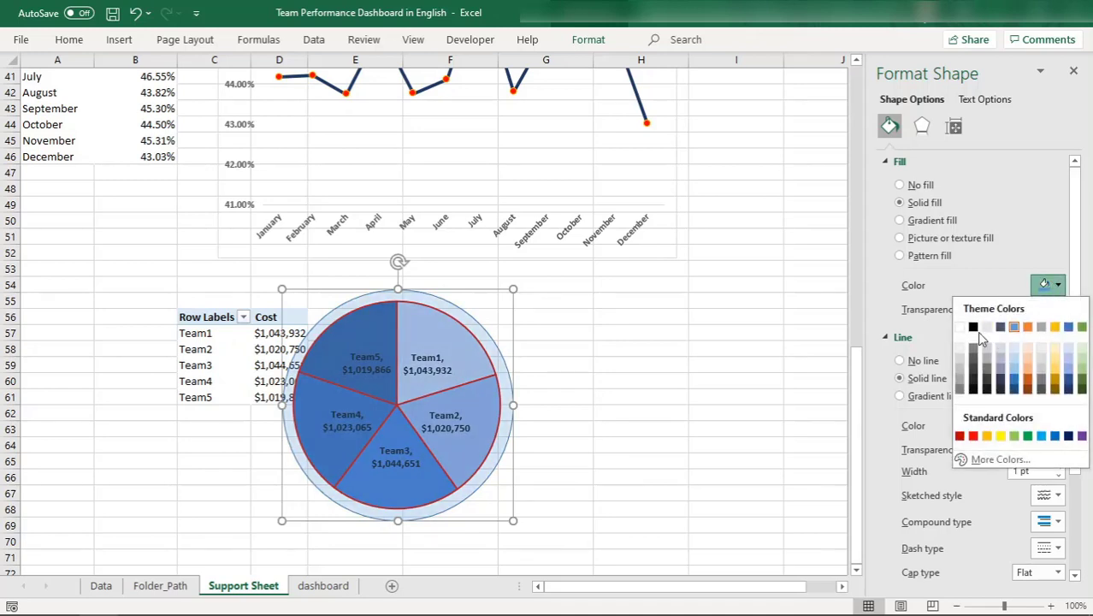
pyautogui.click(973, 328)
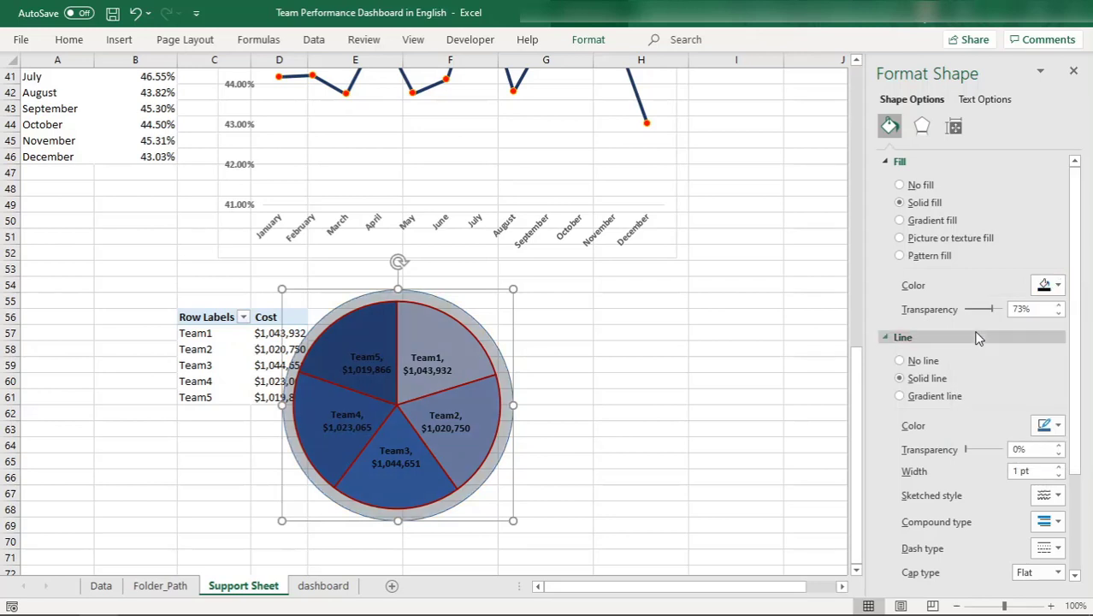
pyautogui.click(1049, 285)
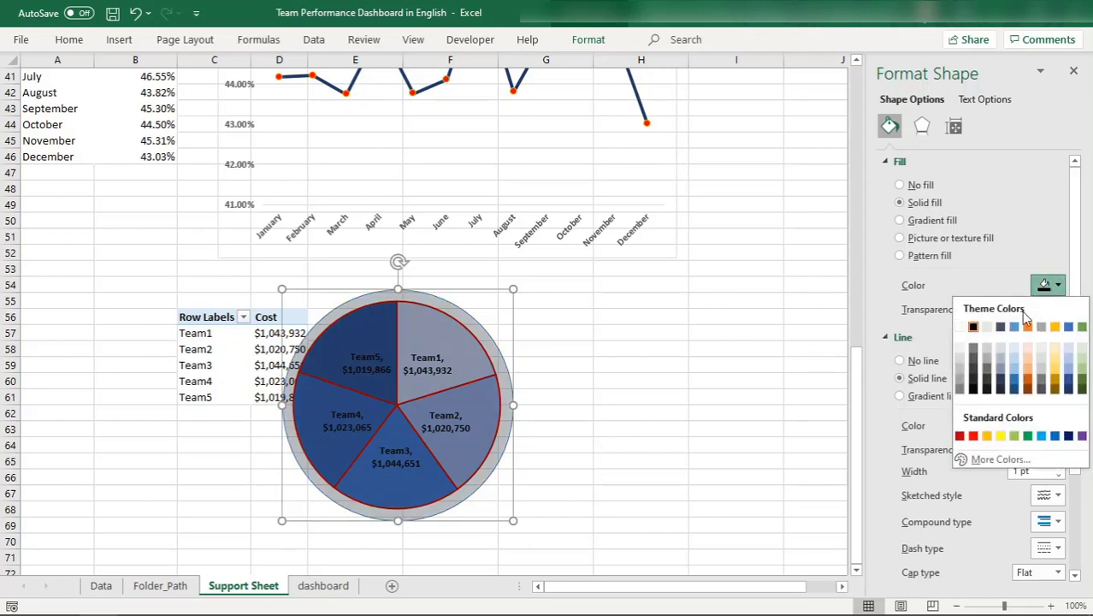
pyautogui.click(973, 390)
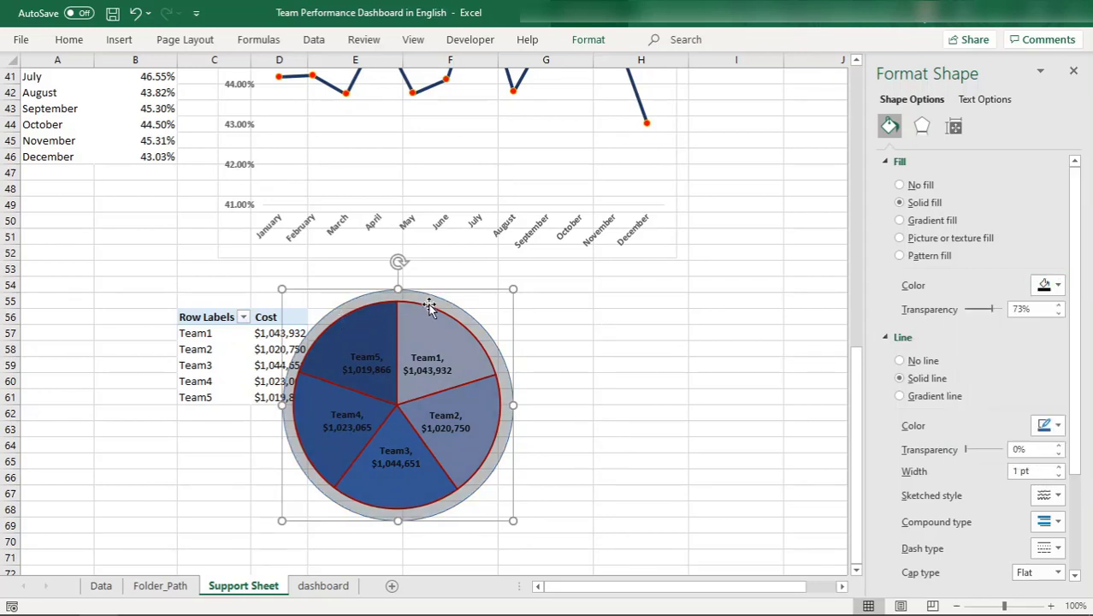
# Step: Set the circle's outline to the standard dark red color with a width of 4 pt
pyautogui.click(1056, 426)
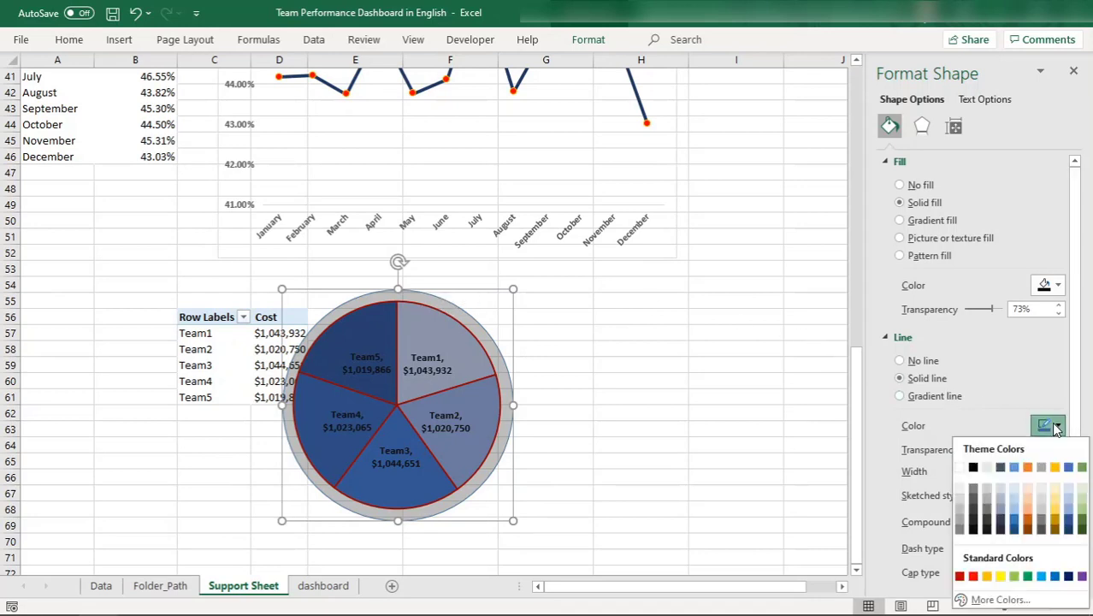
pyautogui.click(960, 577)
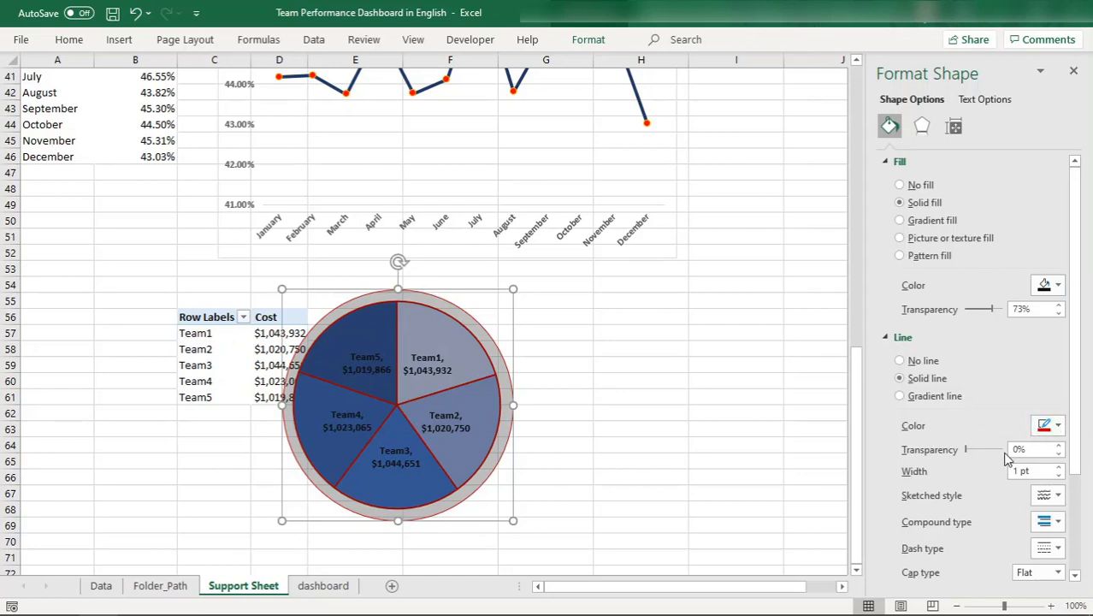
pyautogui.click(1060, 466)
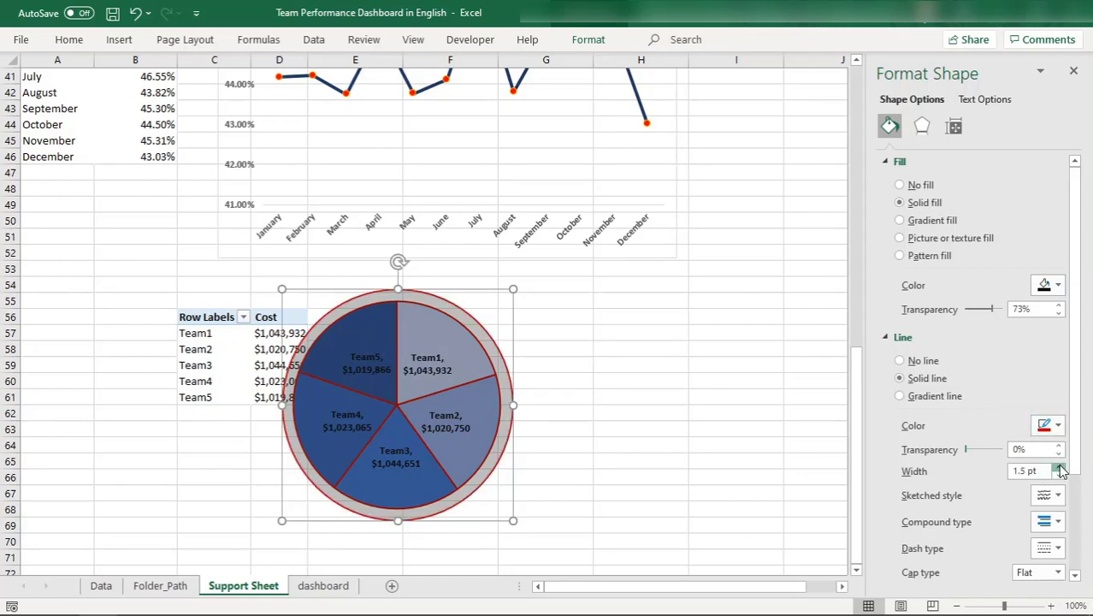
pyautogui.click(1060, 467)
pyautogui.click(1061, 467)
pyautogui.click(1060, 467)
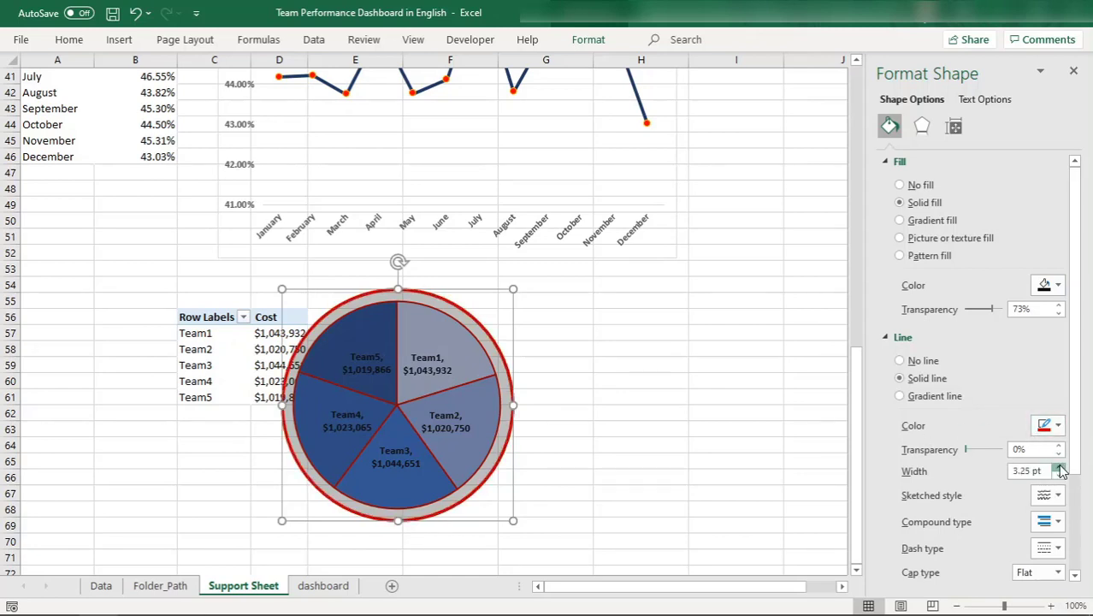
pyautogui.click(1061, 467)
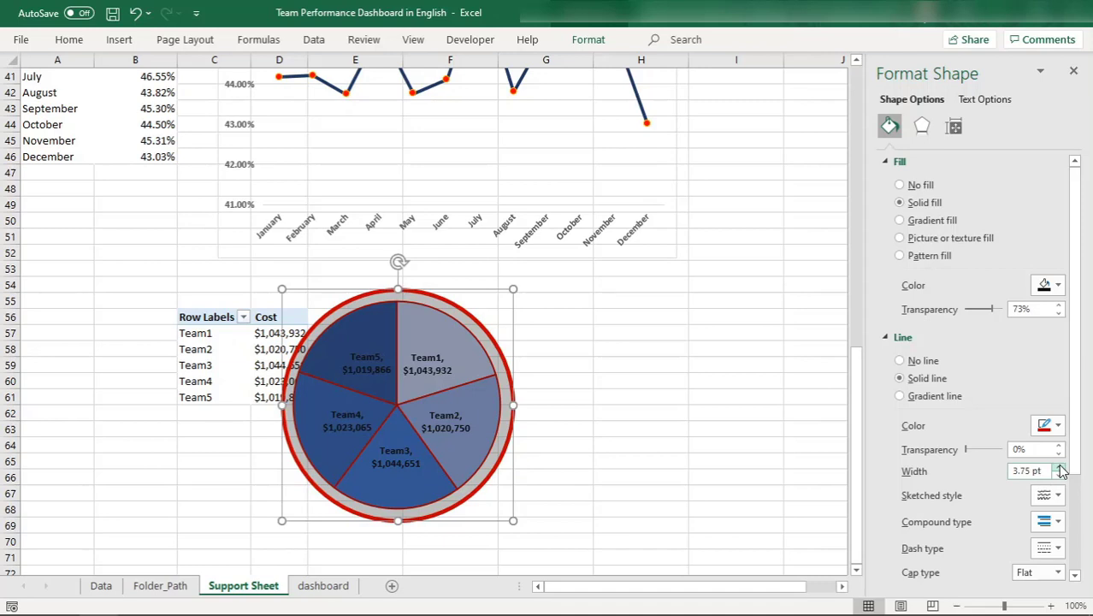
pyautogui.click(1060, 467)
# Step: Send the circle behind the pie chart and give it a 0% transparent fill in the second-darkest black theme shade
pyautogui.rightClick(413, 296)
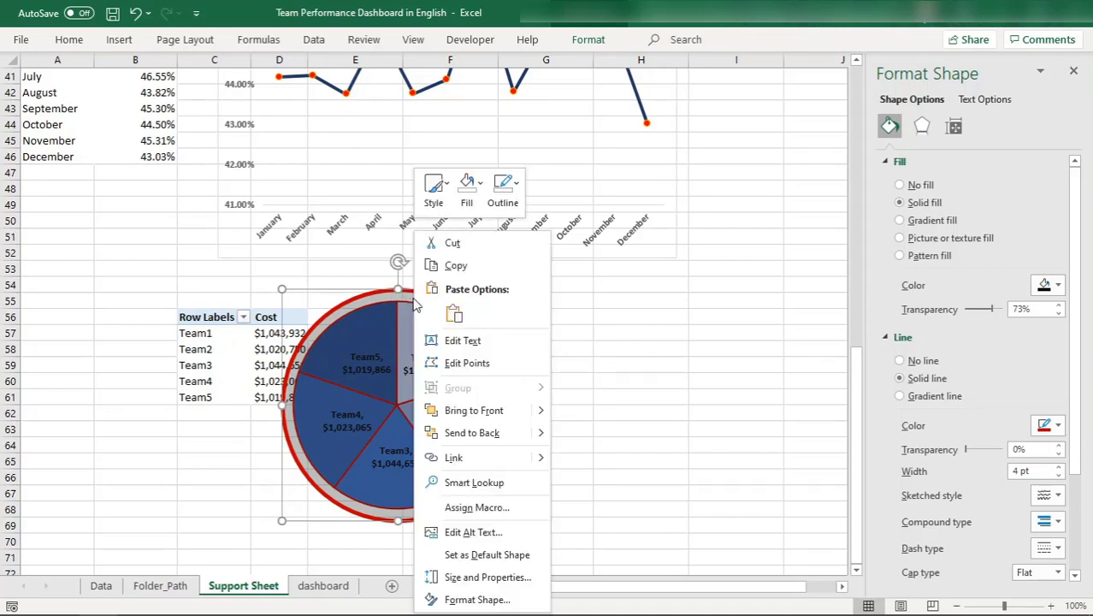
pyautogui.click(477, 432)
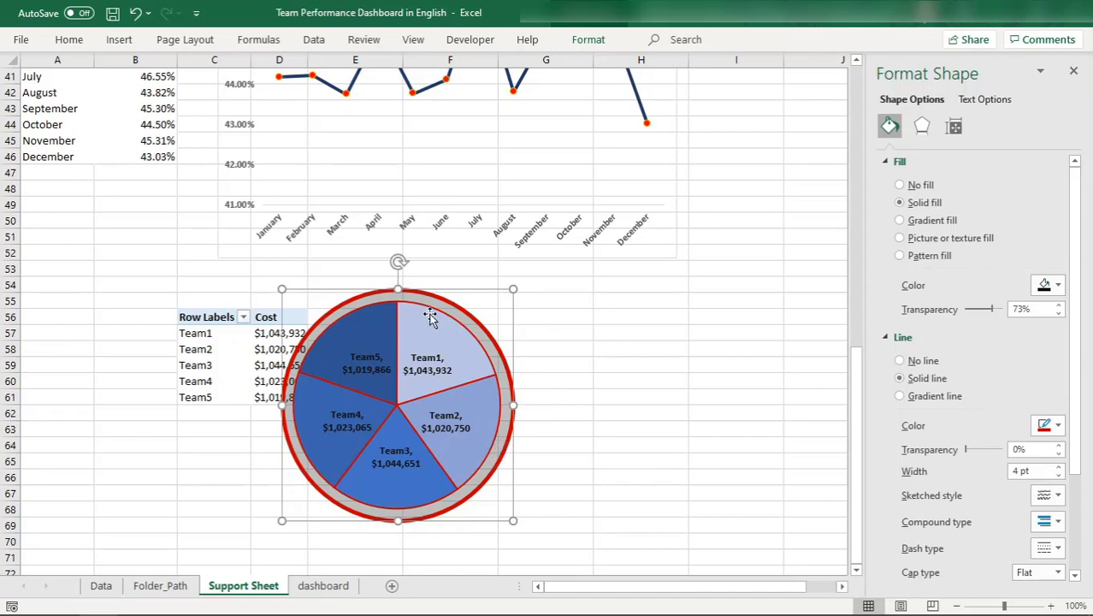
pyautogui.click(1051, 288)
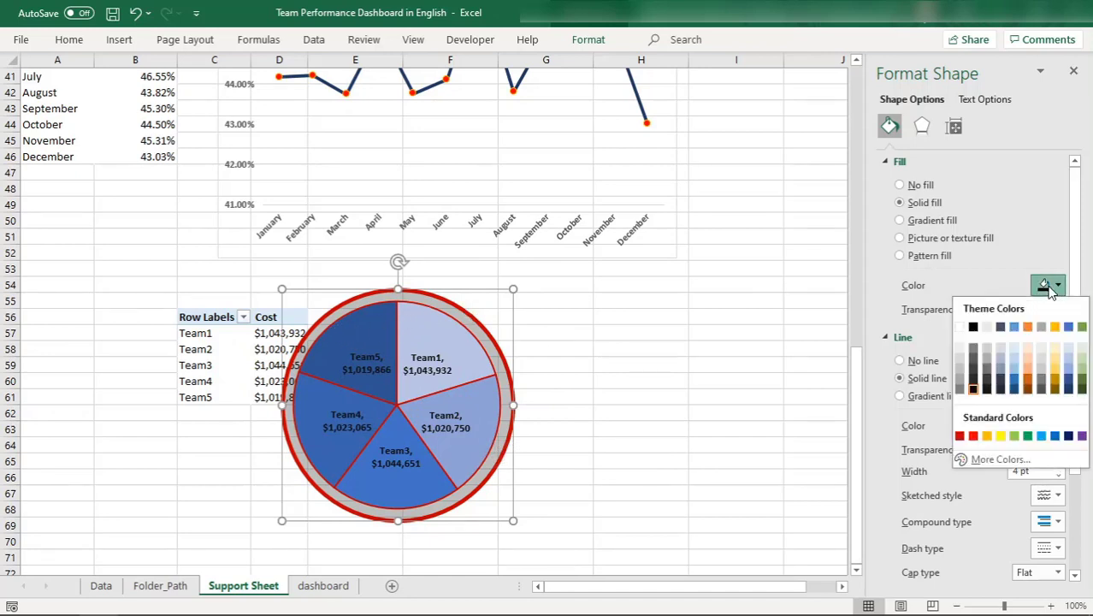
pyautogui.click(1013, 389)
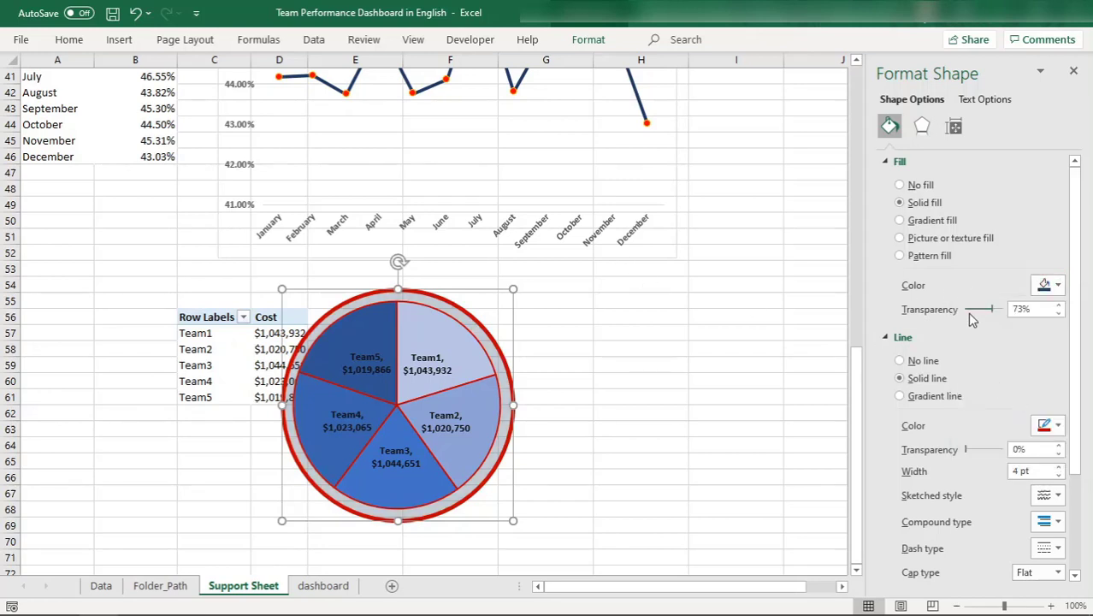
pyautogui.moveTo(991, 310); pyautogui.dragTo(962, 309)
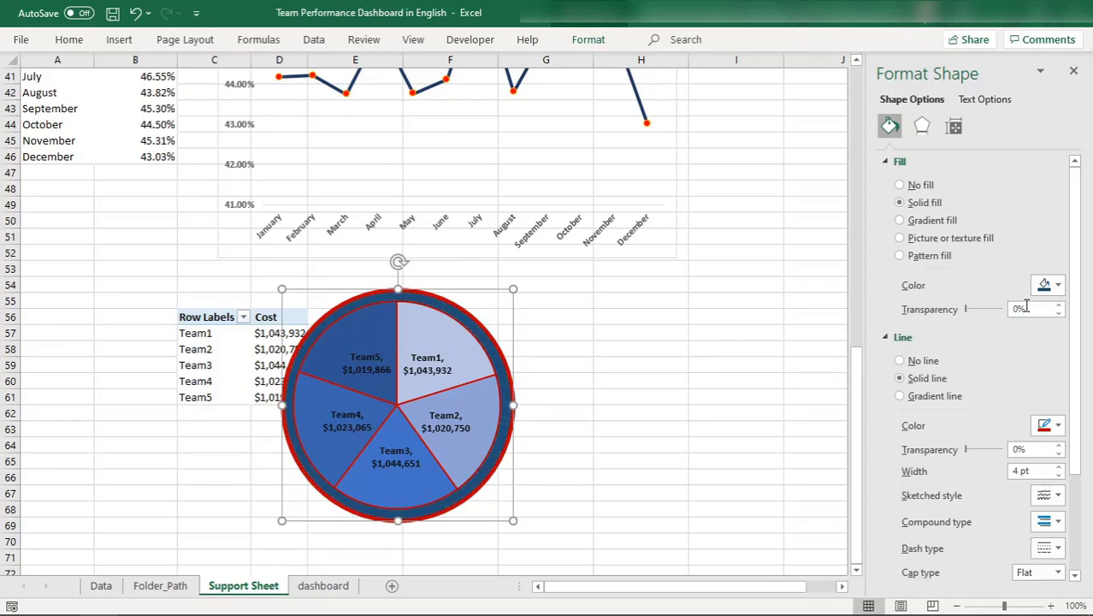
pyautogui.click(1048, 285)
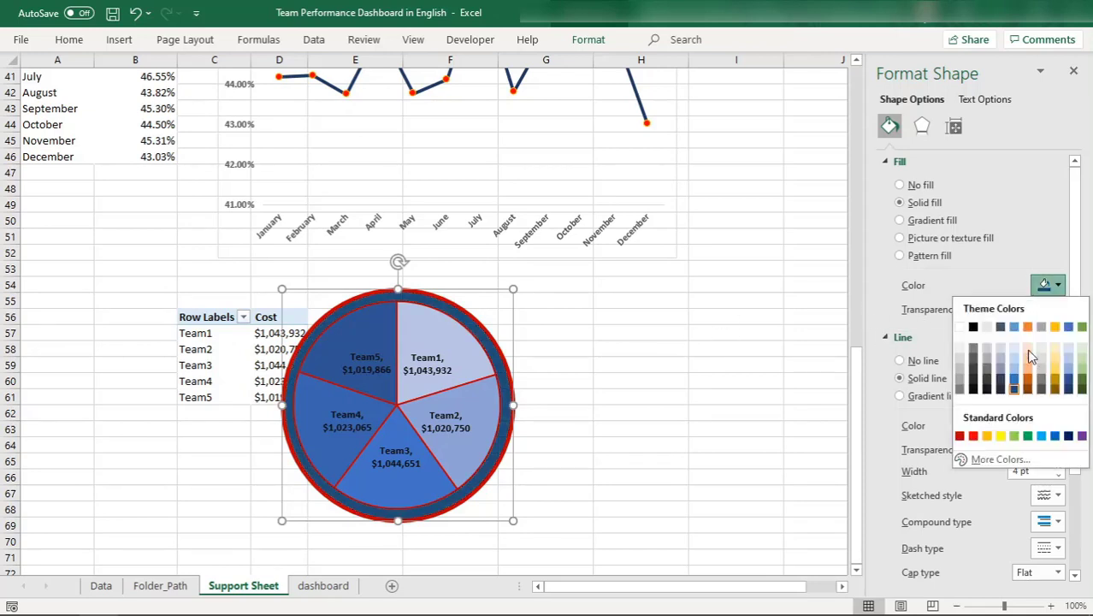
pyautogui.click(974, 382)
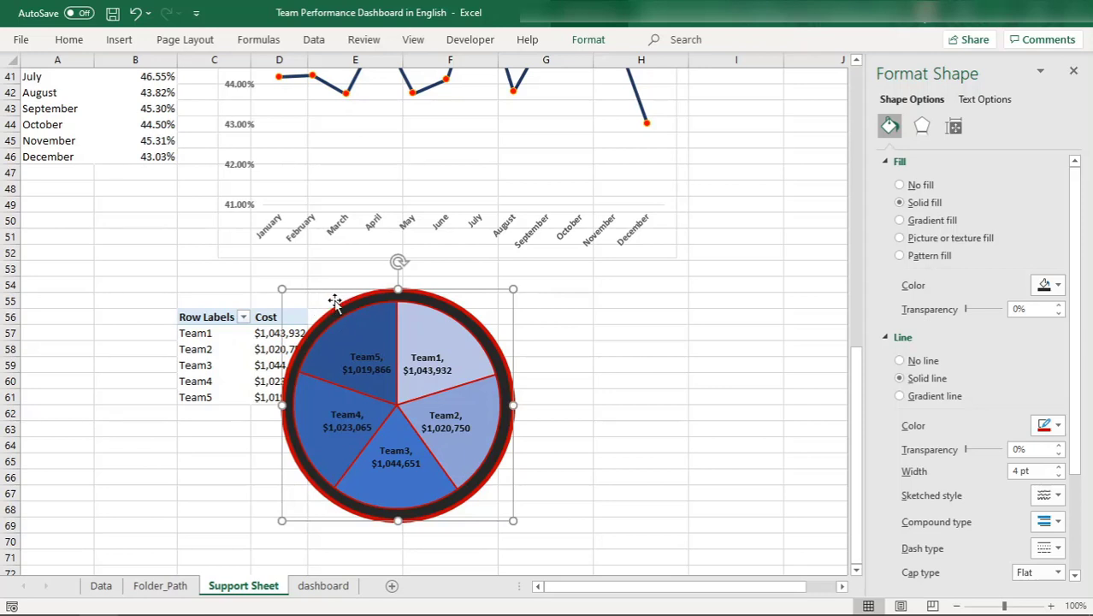
pyautogui.click(365, 316)
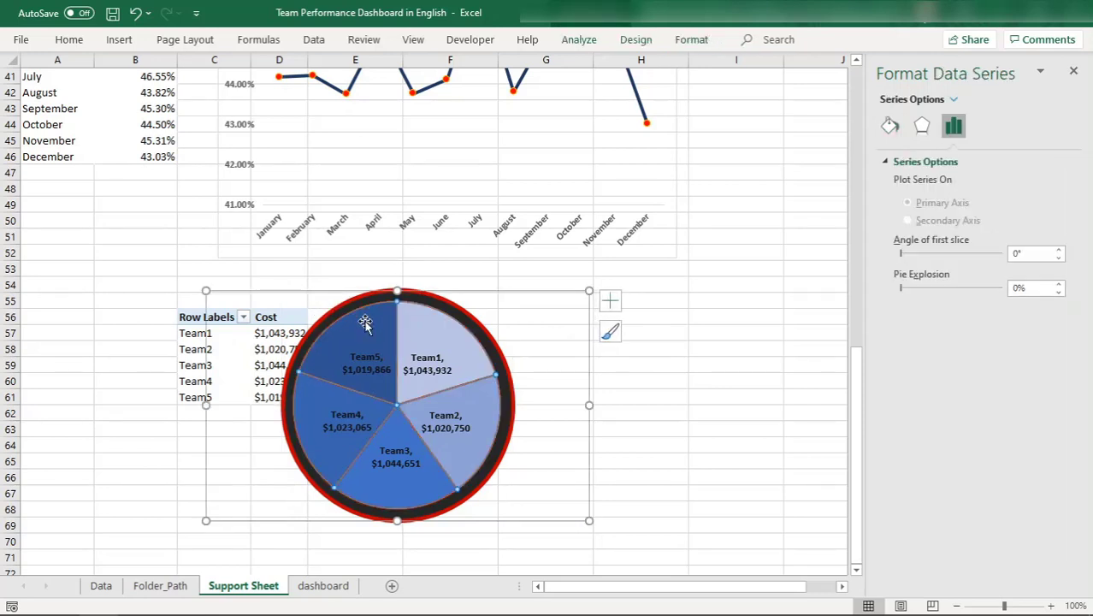
pyautogui.click(364, 298)
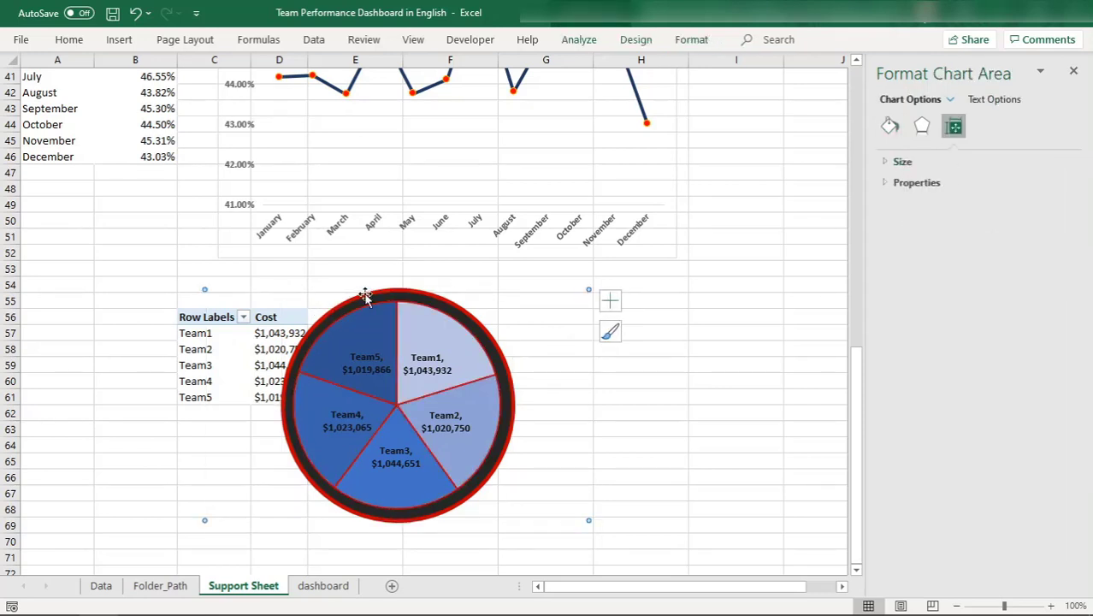
pyautogui.click(377, 282)
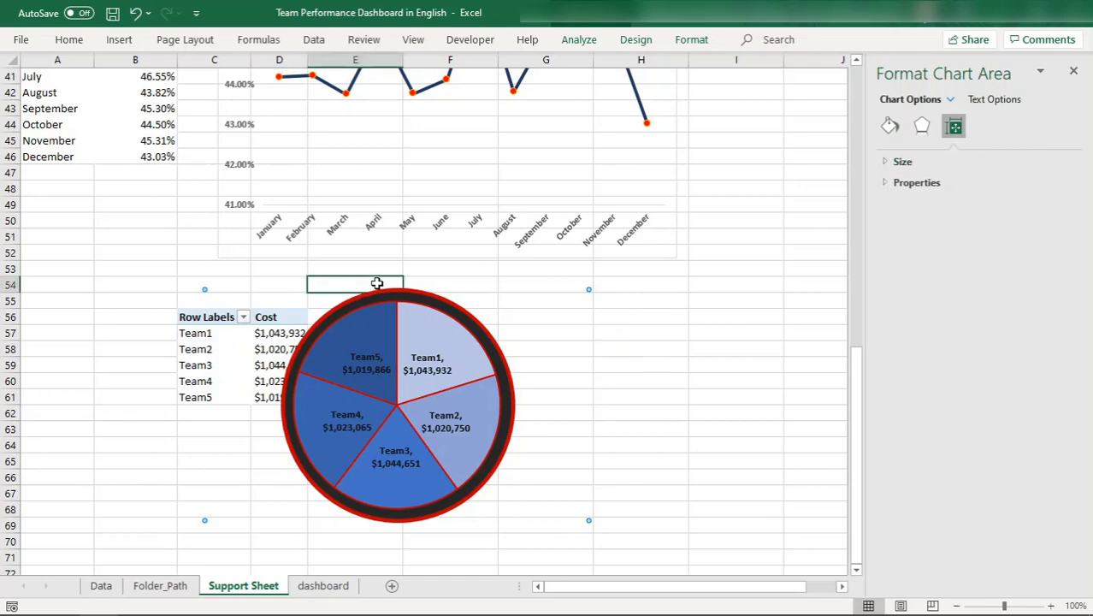
pyautogui.click(398, 288)
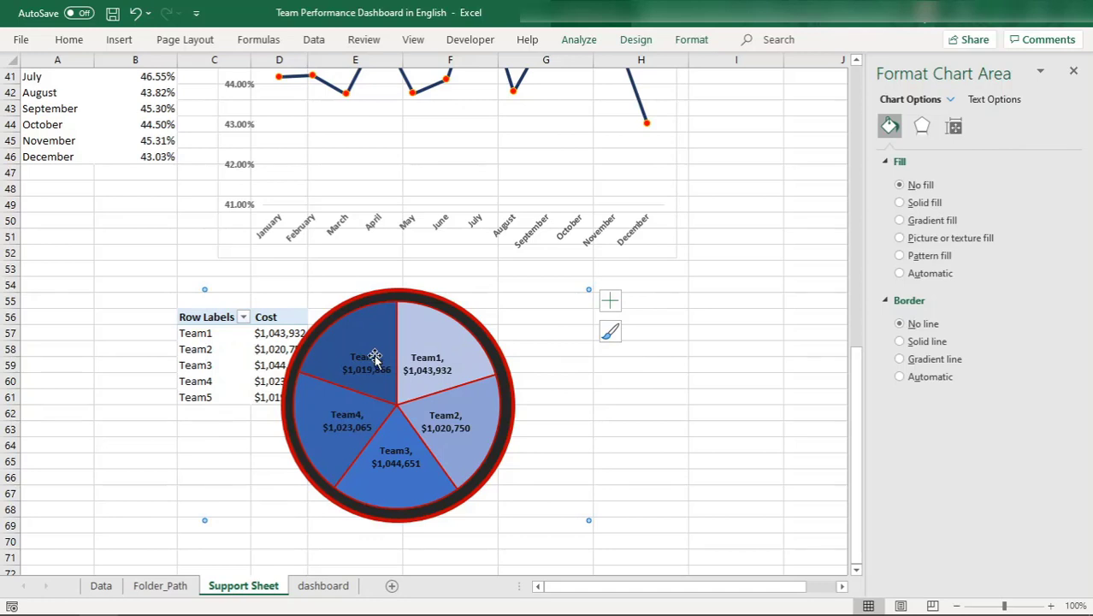
pyautogui.rightClick(398, 295)
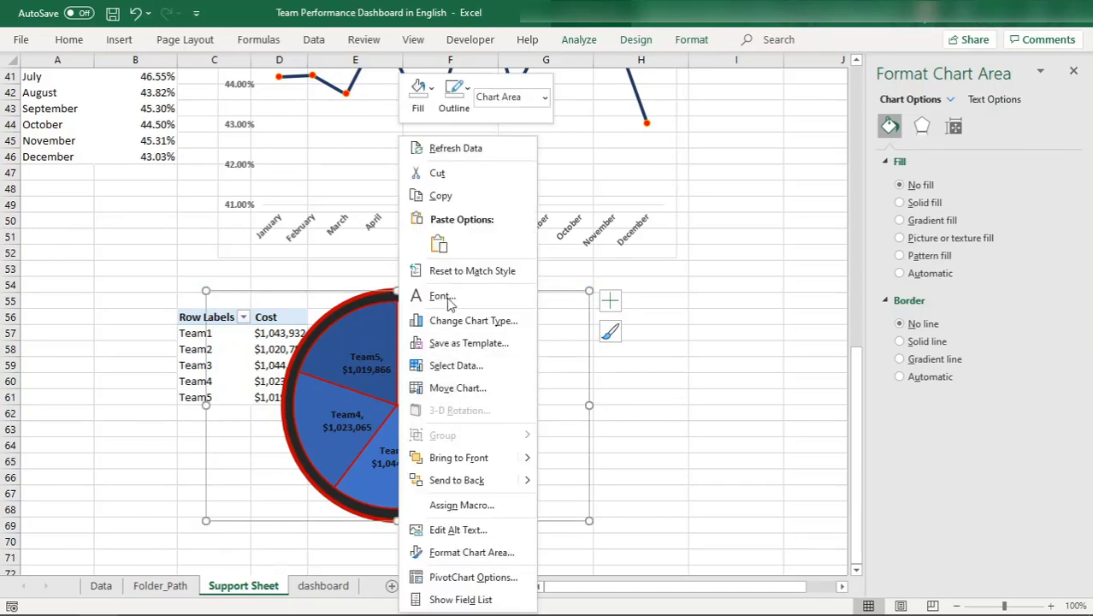
pyautogui.click(358, 279)
pyautogui.click(371, 281)
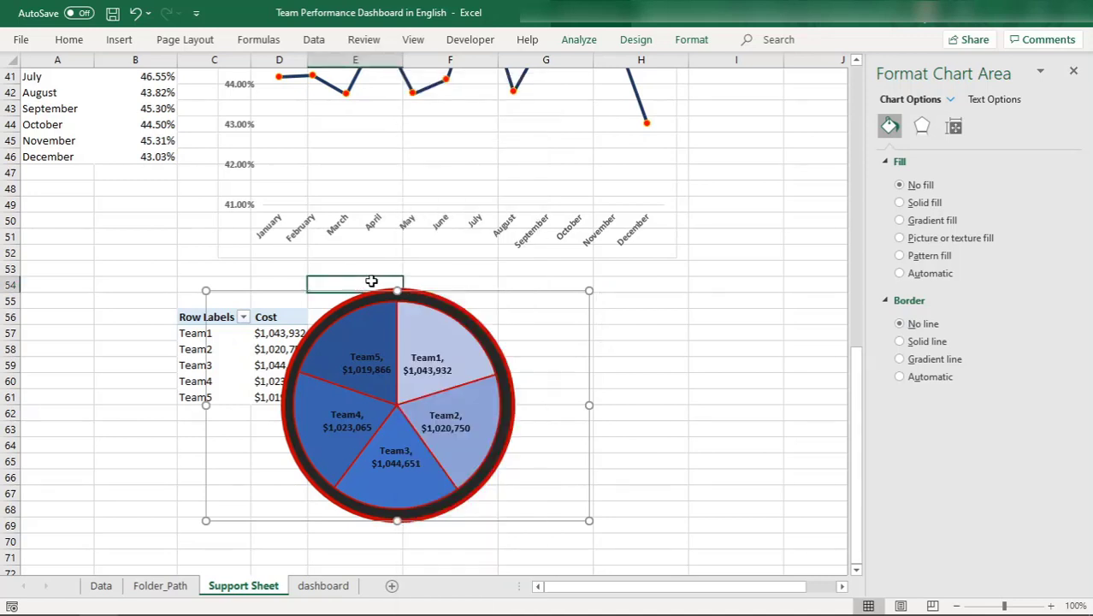
# Step: Group the circle shape and the pie chart into one object
pyautogui.click(409, 288)
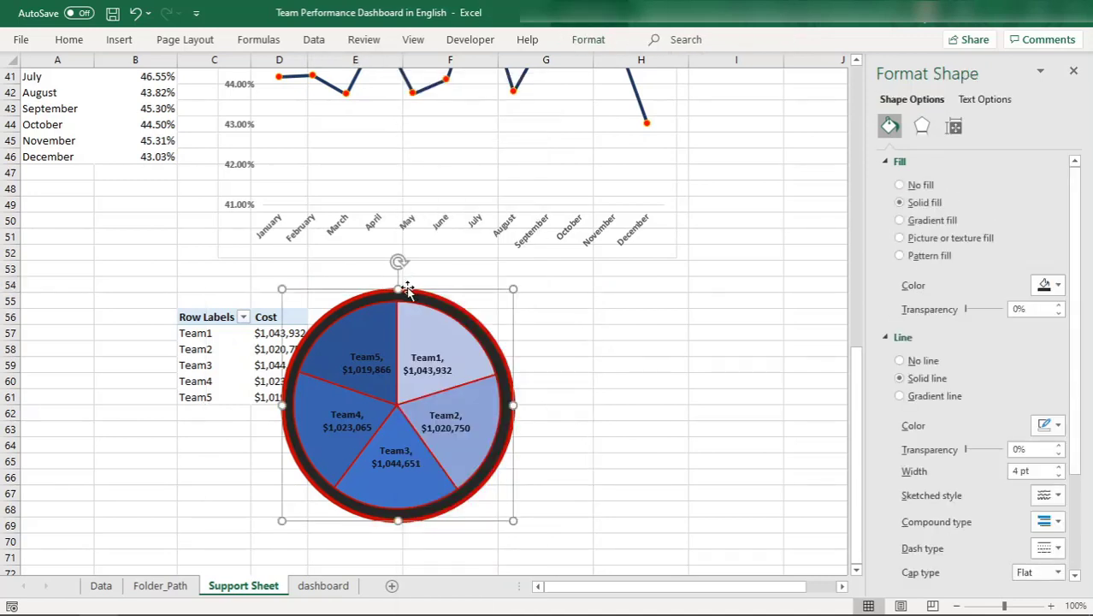
pyautogui.keyDown('ctrl'); pyautogui.click(383, 327); pyautogui.keyUp('ctrl')
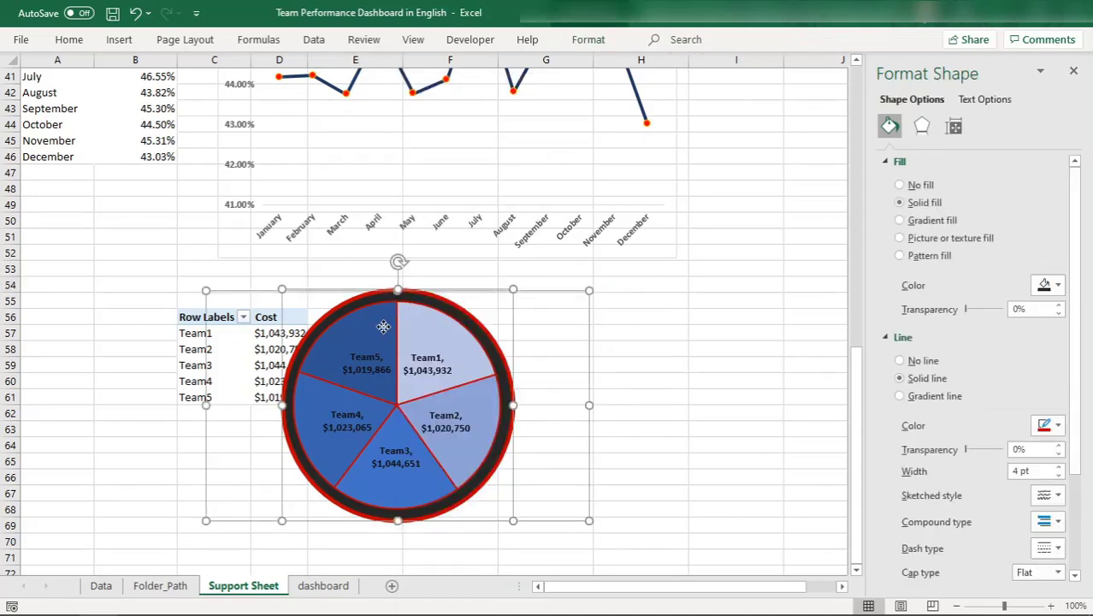
pyautogui.rightClick(383, 327)
pyautogui.moveTo(516, 152)
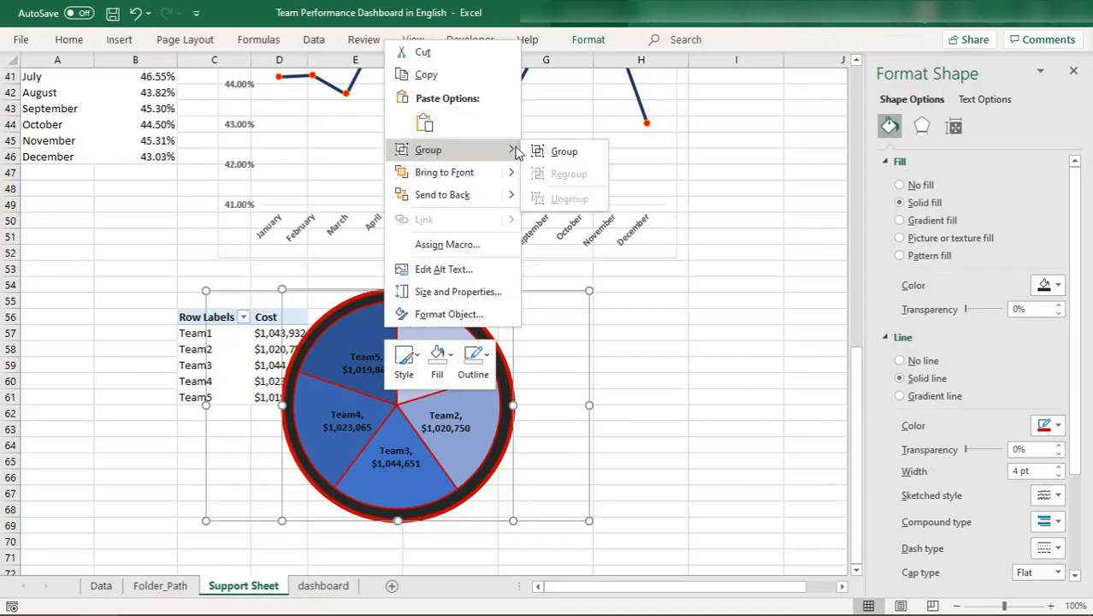
pyautogui.click(564, 151)
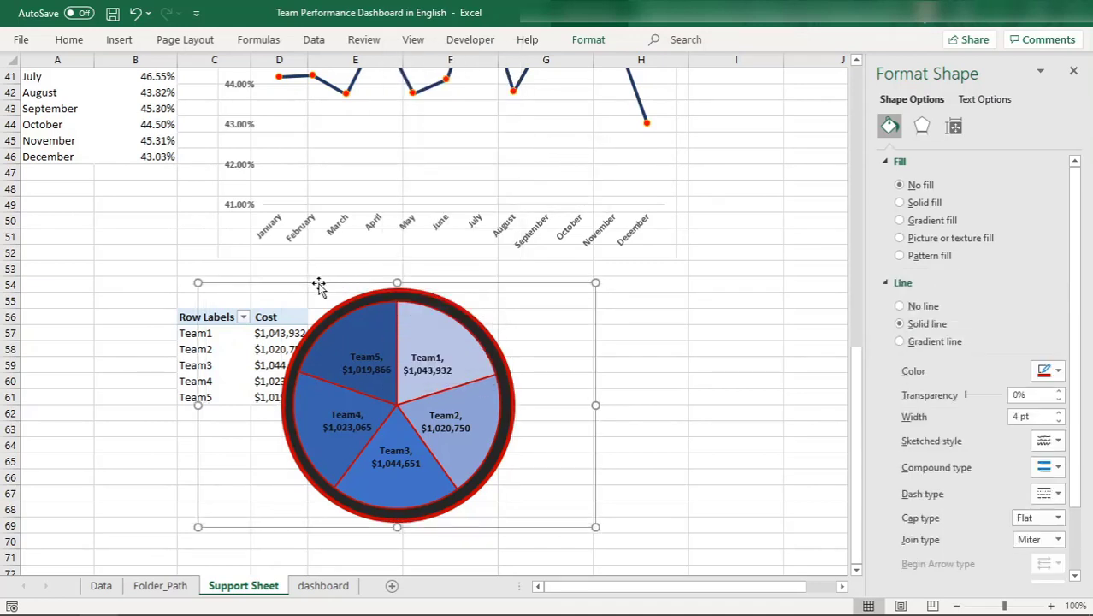
# Step: Switch to the dashboard sheet, close the Format Shape pane and bring the empty area below the Discount% and Gross Margin% gauges into view
pyautogui.click(330, 589)
pyautogui.click(597, 282)
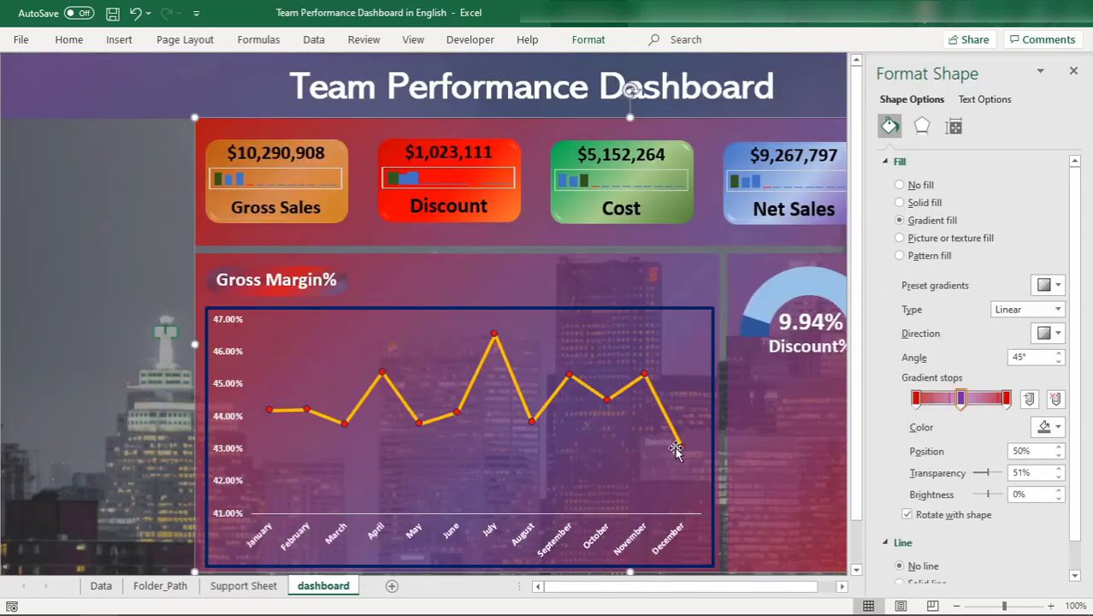
pyautogui.click(823, 586)
pyautogui.click(1074, 70)
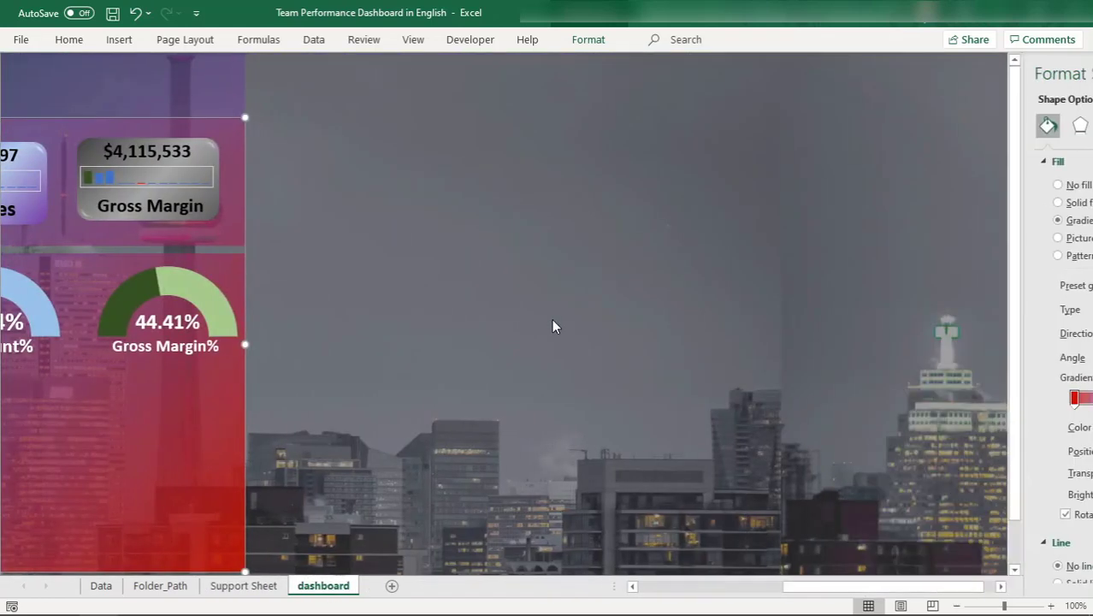
pyautogui.moveTo(873, 590); pyautogui.dragTo(807, 593)
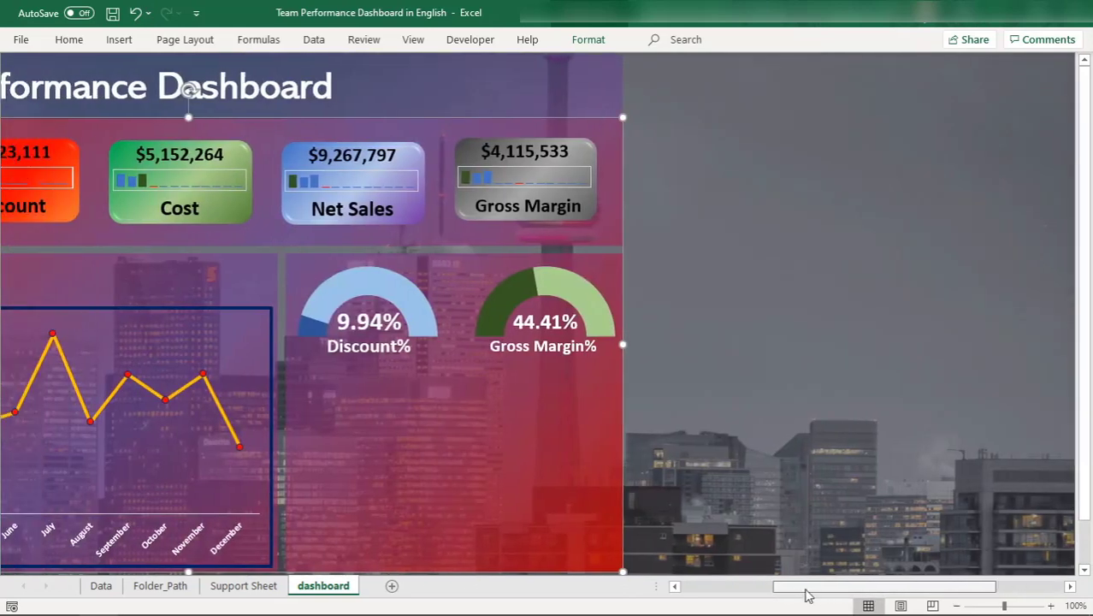
# Step: Place the grouped pie chart on the dashboard below the Discount% and Gross Margin% gauges and shrink it to clear them
pyautogui.moveTo(1084, 323); pyautogui.dragTo(1078, 379)
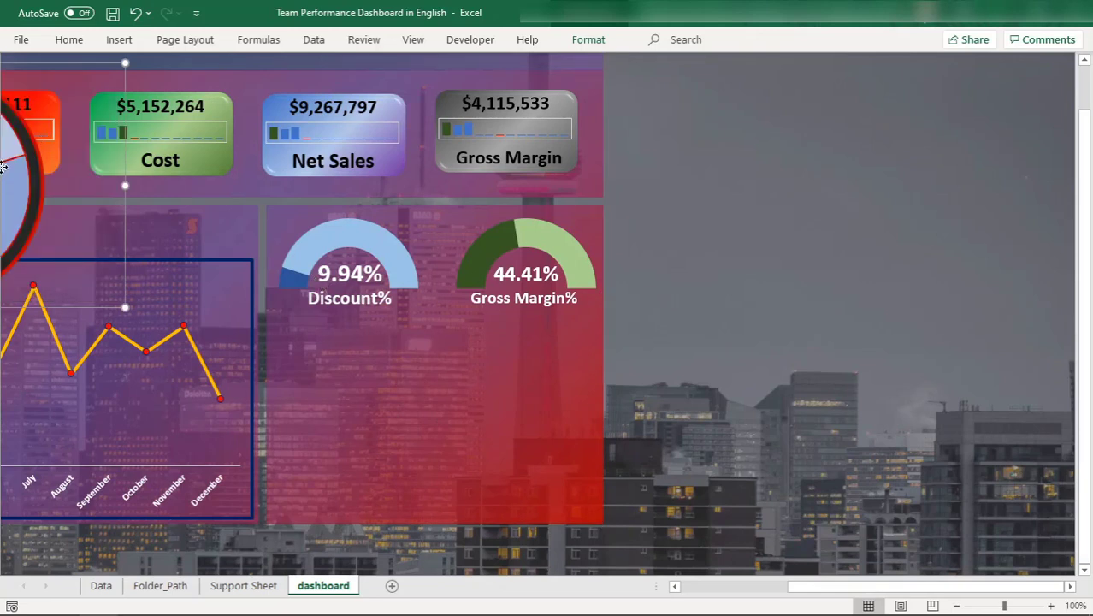
pyautogui.click(126, 229)
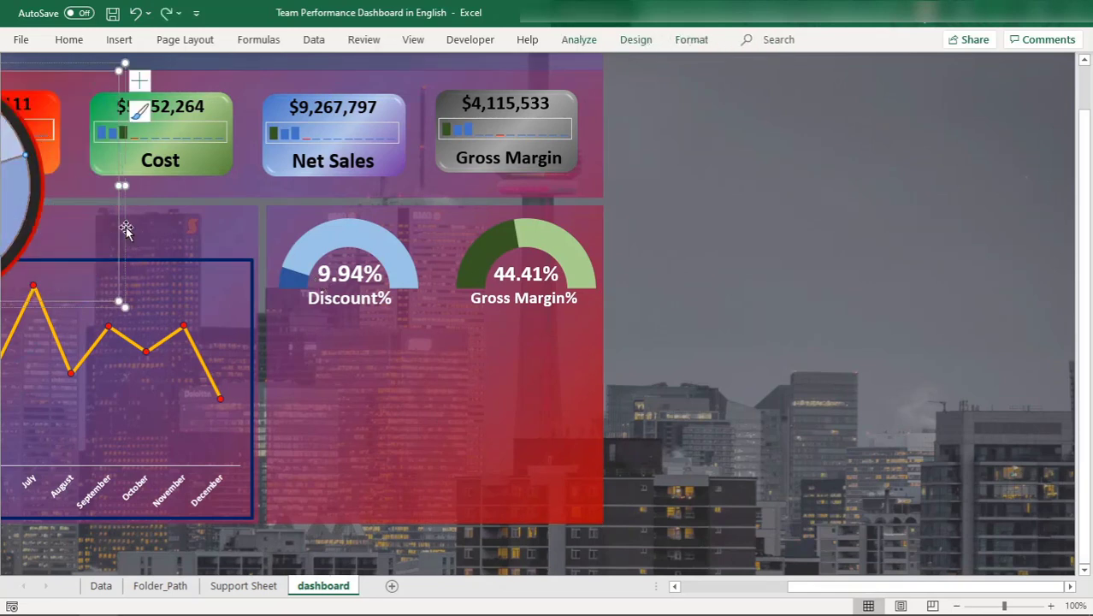
pyautogui.click(83, 69)
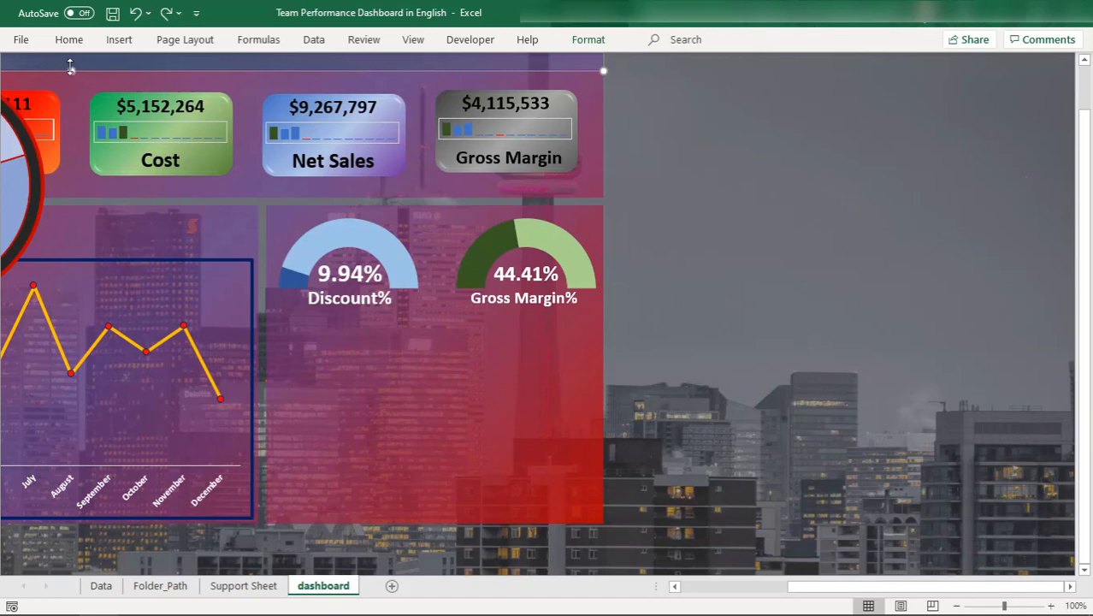
pyautogui.click(36, 106)
pyautogui.click(6, 139)
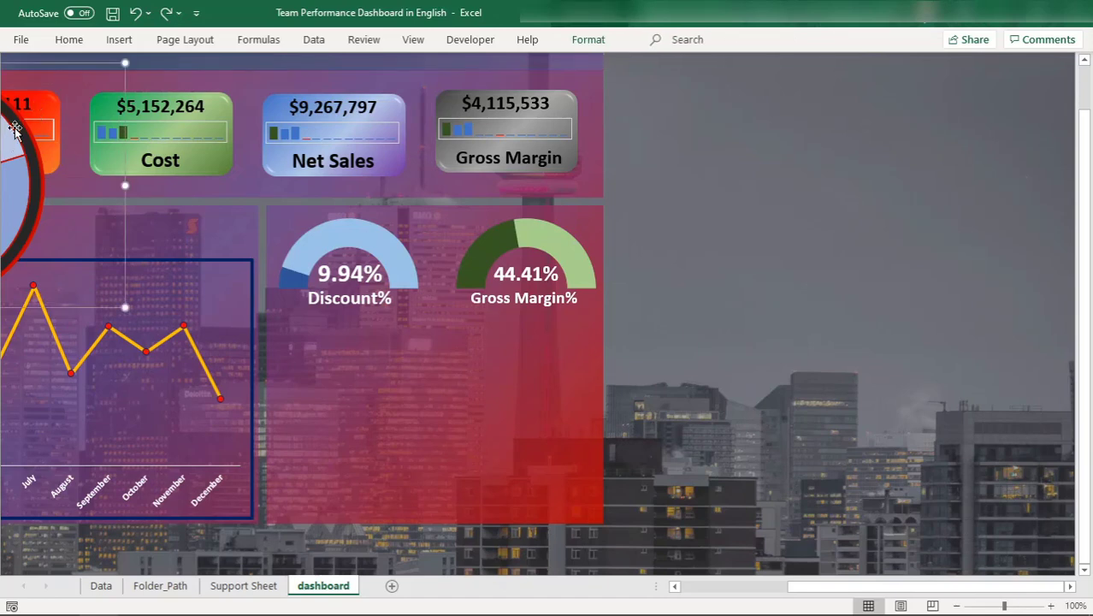
pyautogui.moveTo(78, 64); pyautogui.dragTo(620, 280)
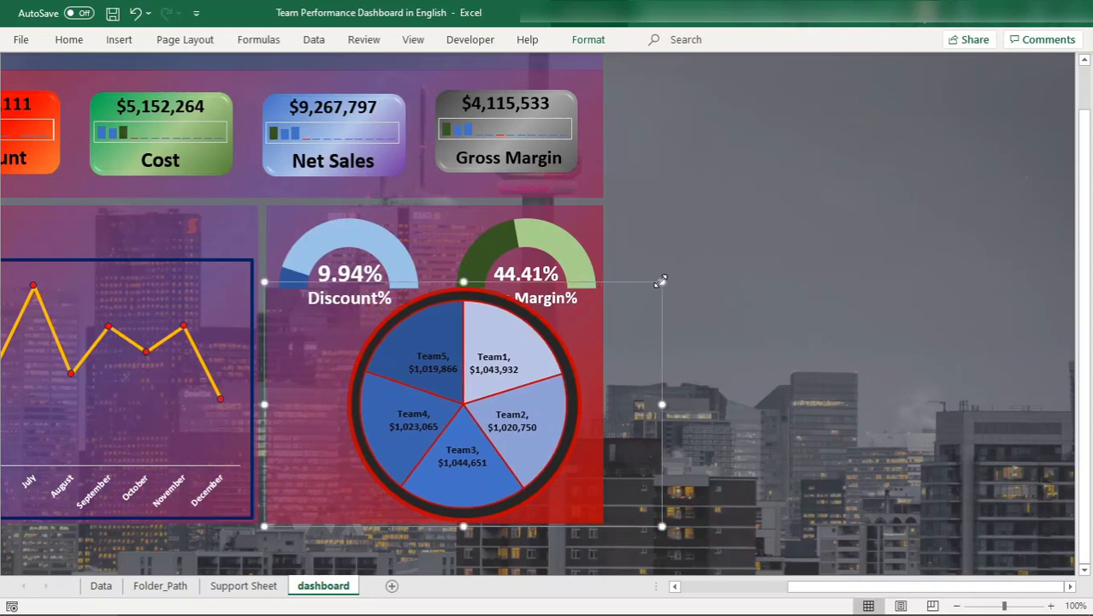
pyautogui.moveTo(655, 281); pyautogui.dragTo(620, 307)
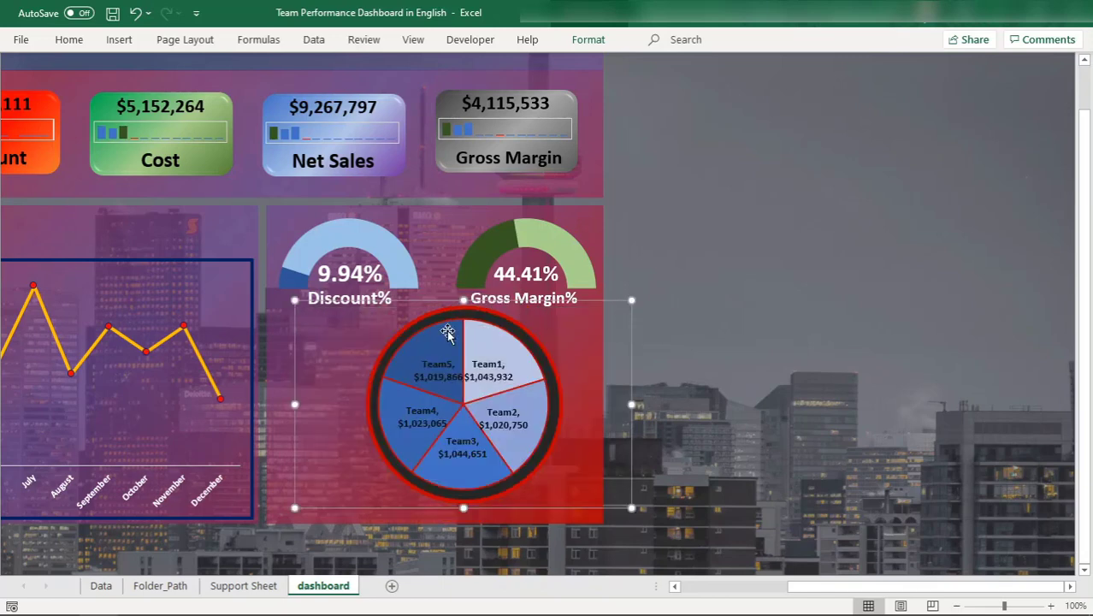
# Step: Reduce the pie chart's data labels to font size 9
pyautogui.click(437, 371)
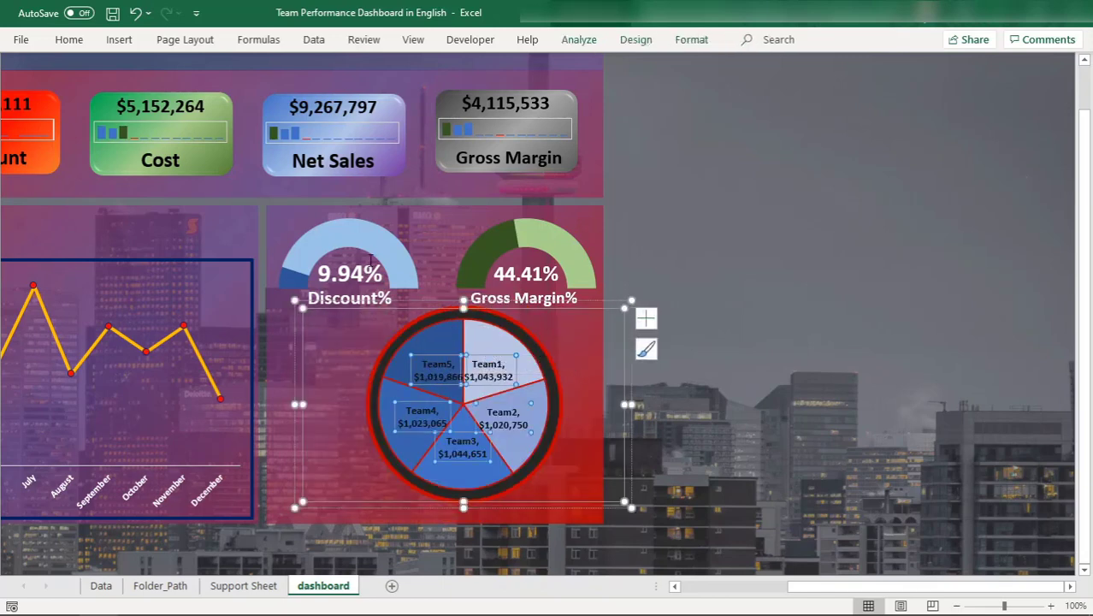
pyautogui.click(74, 41)
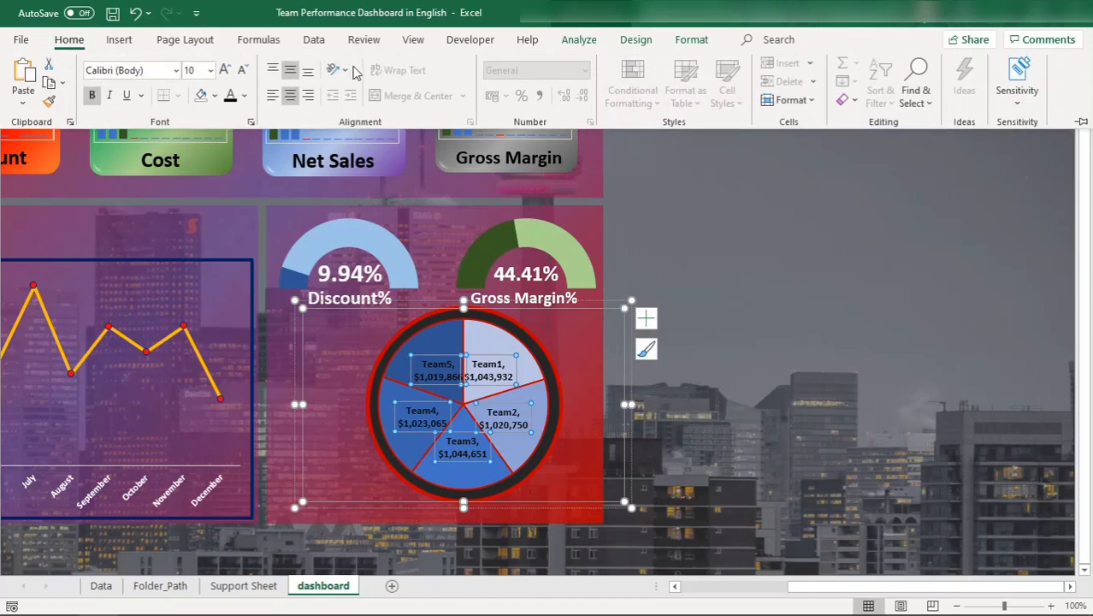
pyautogui.click(241, 77)
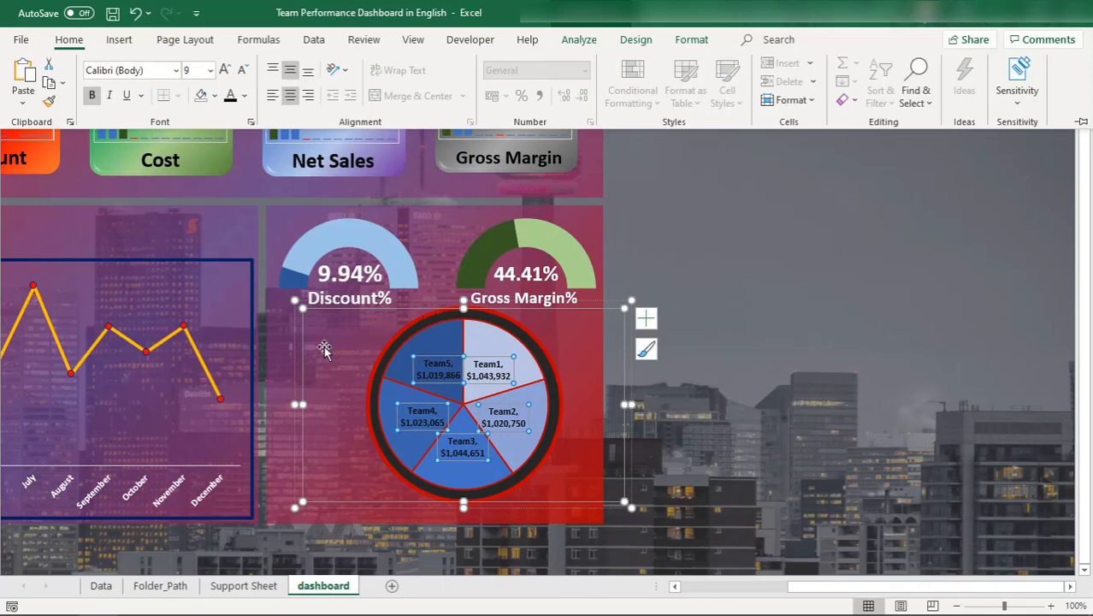
pyautogui.hotkey('ctrl', 'F1')
# Step: Move the grouped pie chart into the lower-right corner of the gauge section, leaving room for a title beside it
pyautogui.click(275, 340)
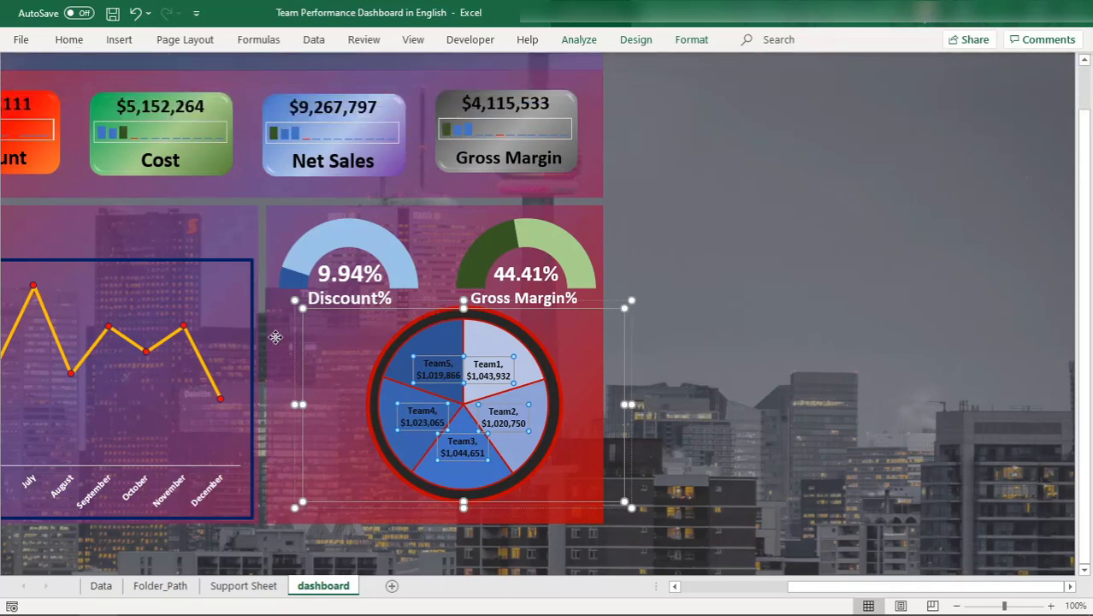
pyautogui.click(378, 332)
pyautogui.moveTo(420, 301); pyautogui.dragTo(442, 317)
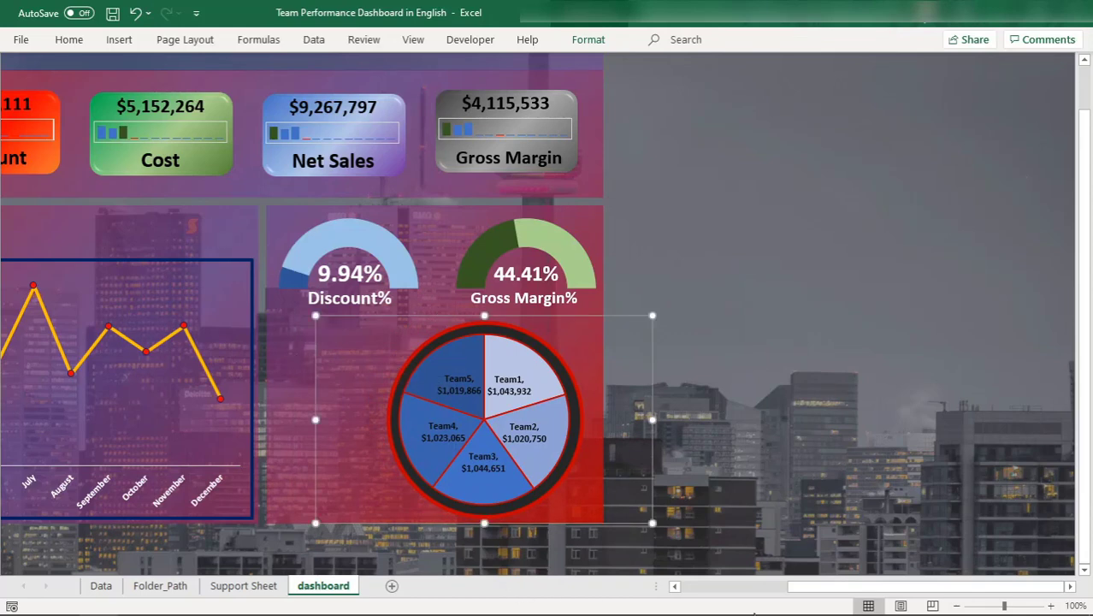
# Step: Copy the Gross Margin% title shape from above the line chart and place the duplicate directly below the Discount% gauge
pyautogui.click(721, 596)
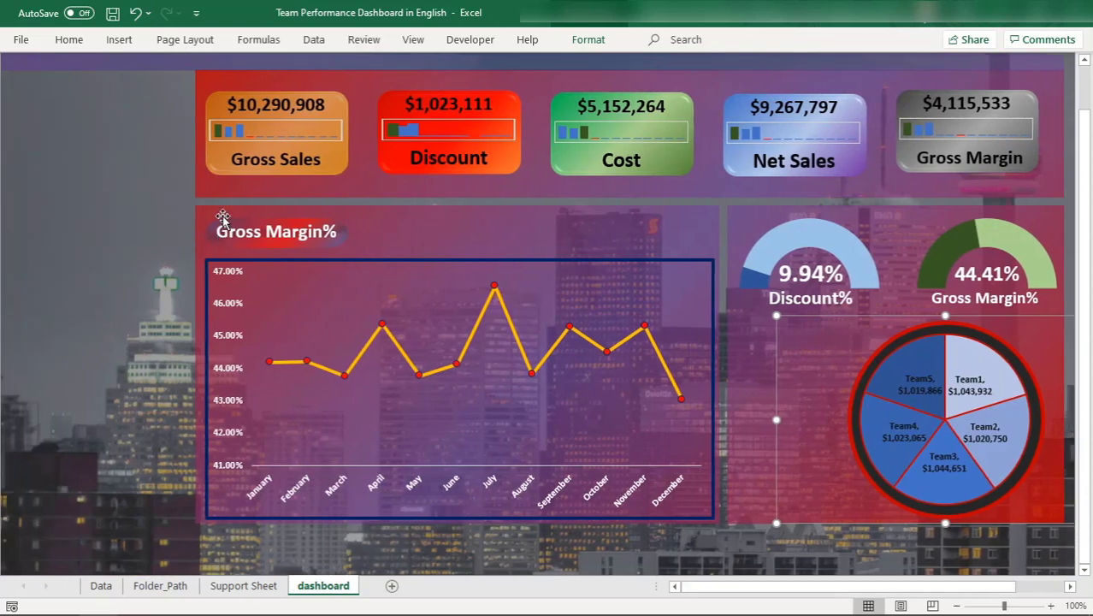
pyautogui.click(233, 224)
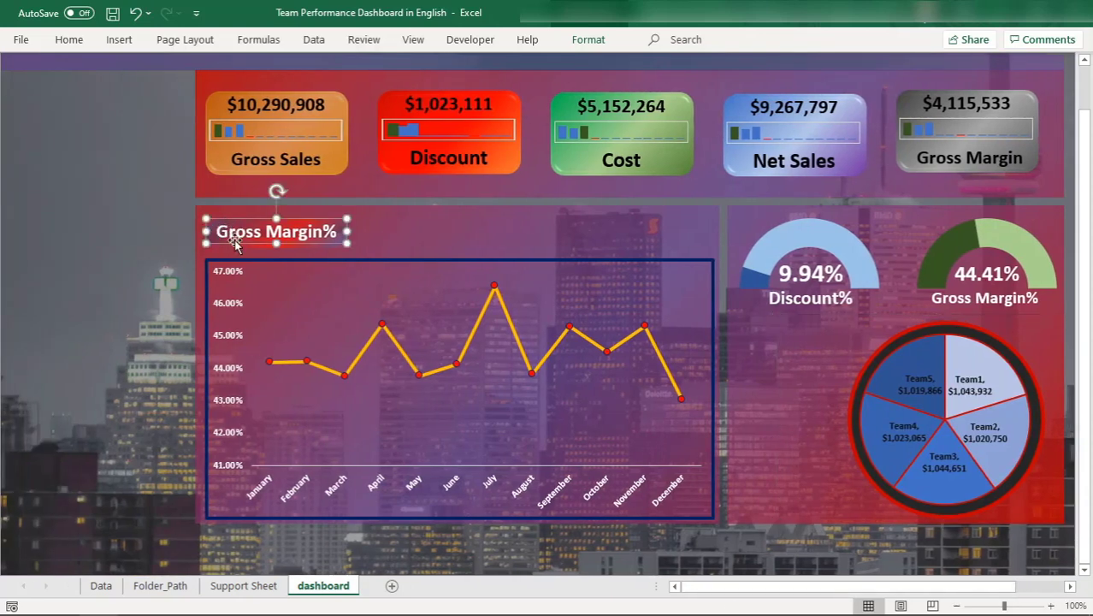
pyautogui.click(261, 248)
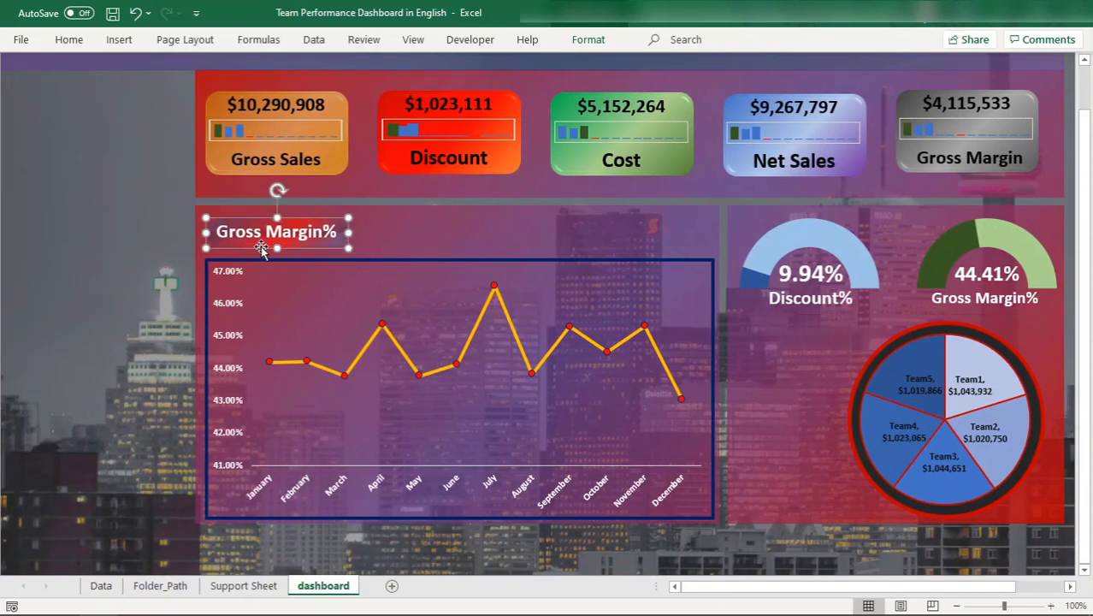
pyautogui.click(260, 234)
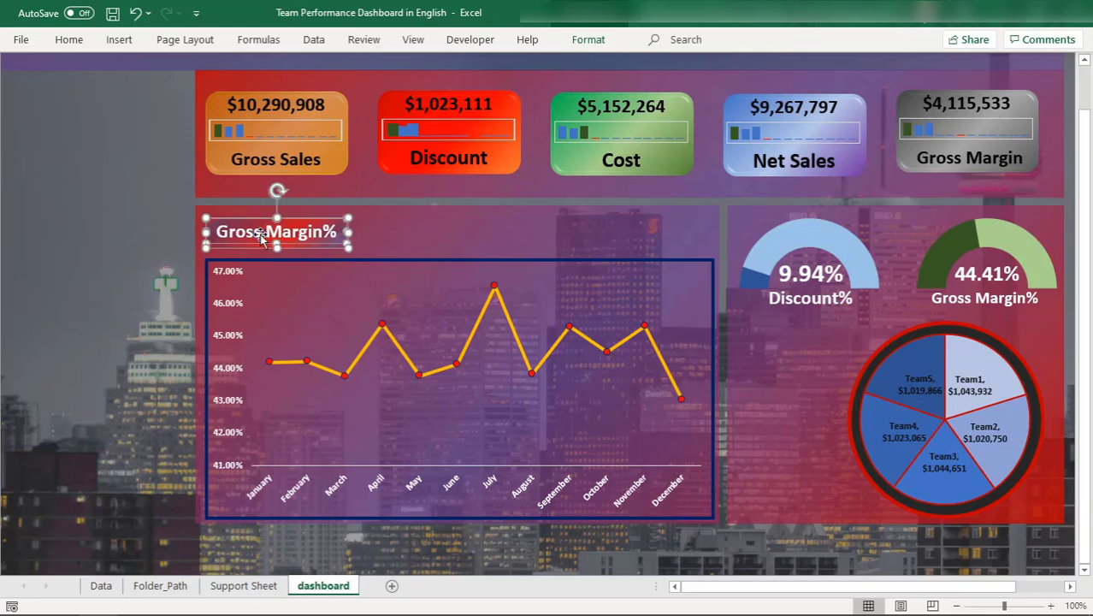
pyautogui.click(794, 336)
pyautogui.click(789, 395)
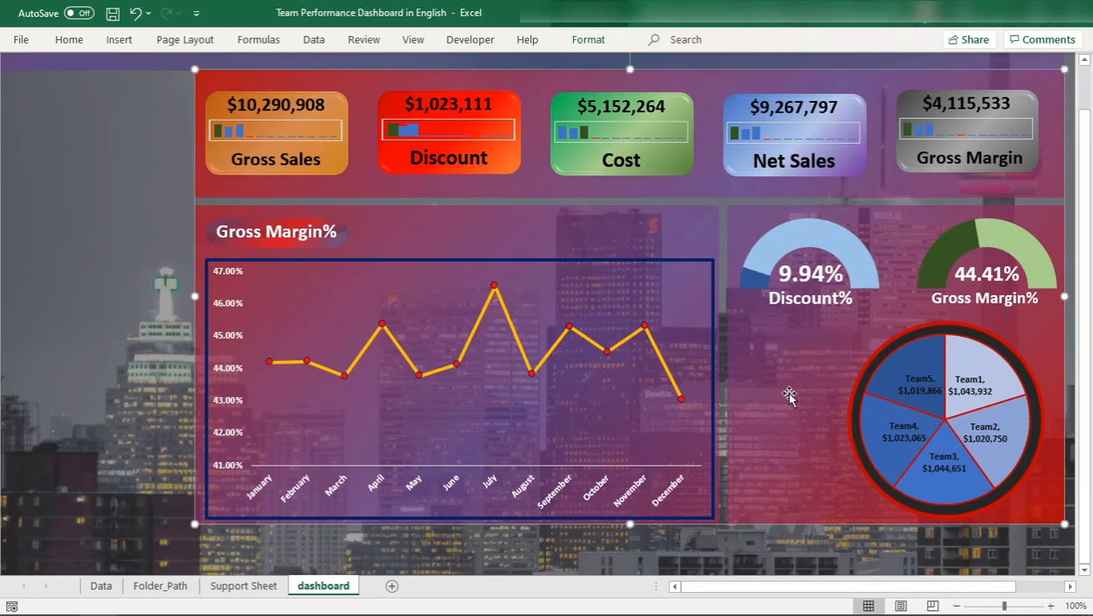
pyautogui.hotkey('ctrl', 'v')
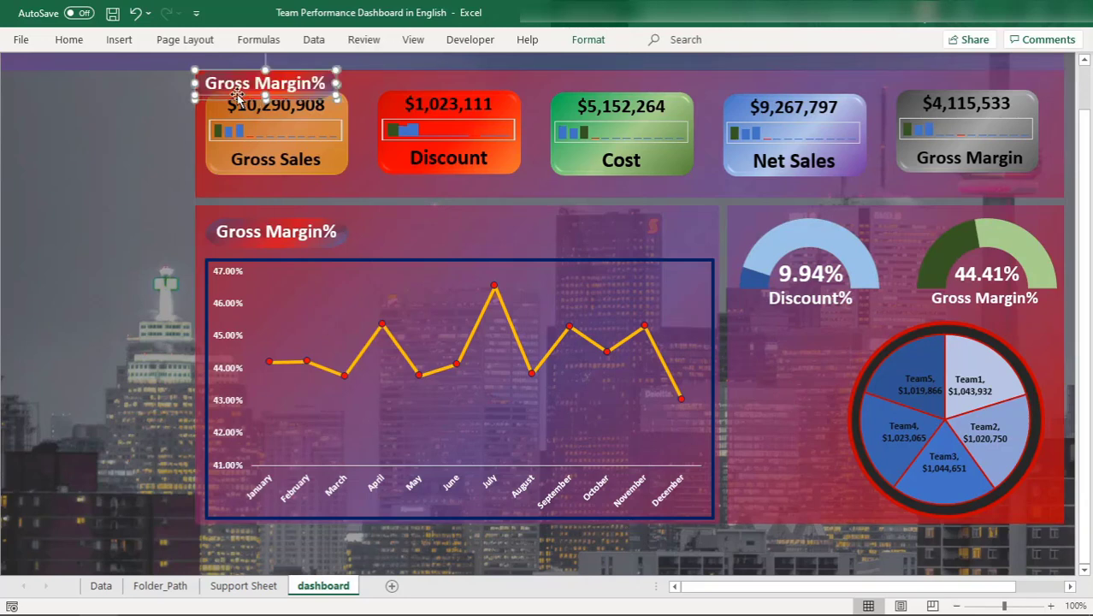
pyautogui.moveTo(237, 96); pyautogui.dragTo(753, 344)
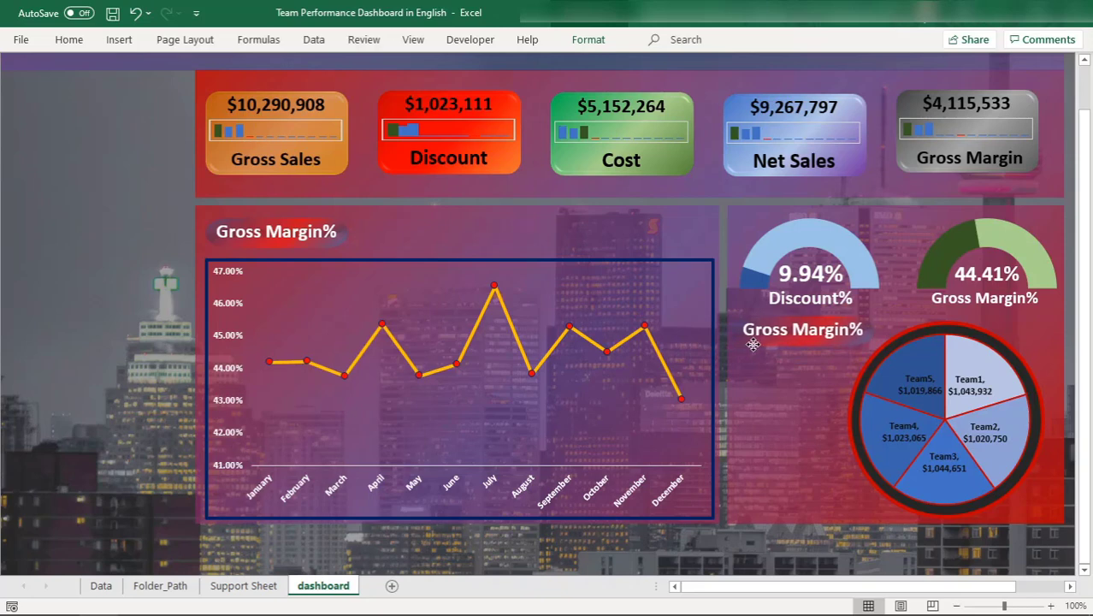
pyautogui.moveTo(752, 344); pyautogui.dragTo(751, 347)
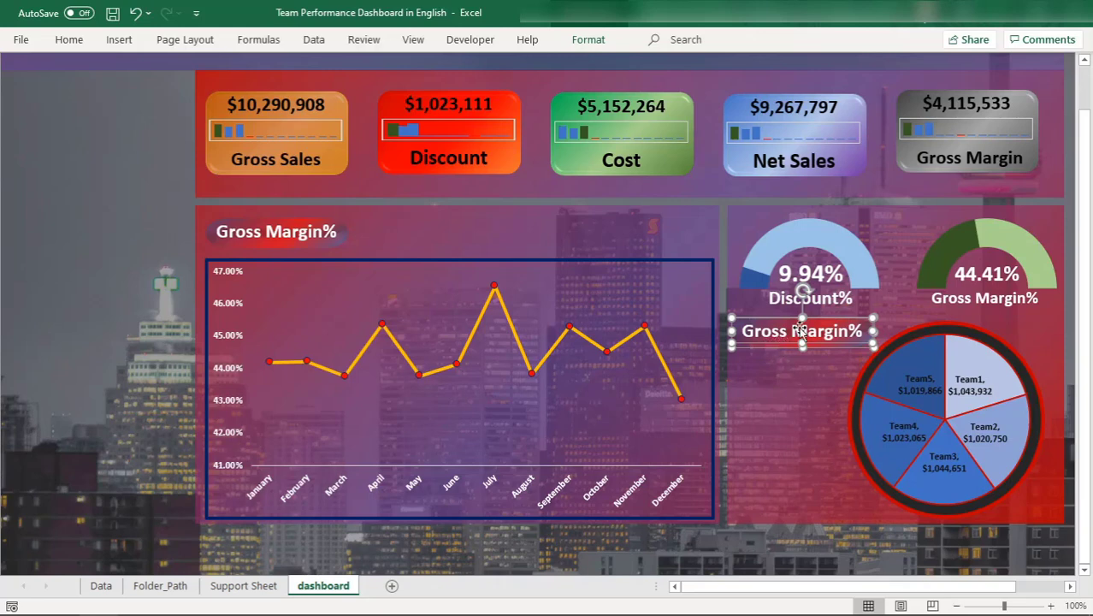
# Step: Change the duplicated title's text to "Cost per Team"
pyautogui.click(768, 381)
pyautogui.click(797, 328)
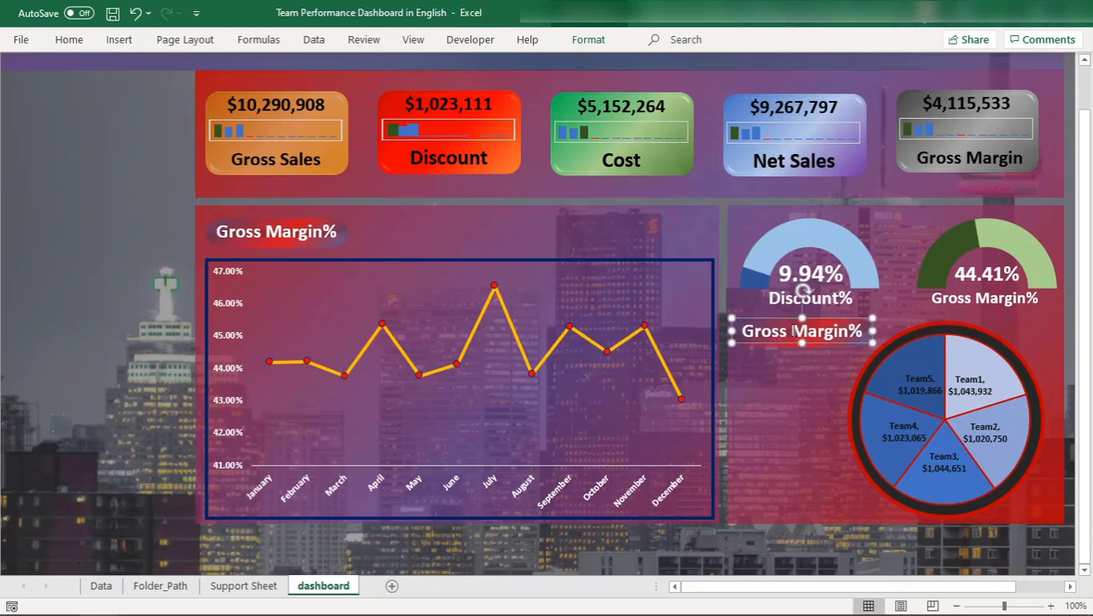
pyautogui.tripleClick(791, 331)
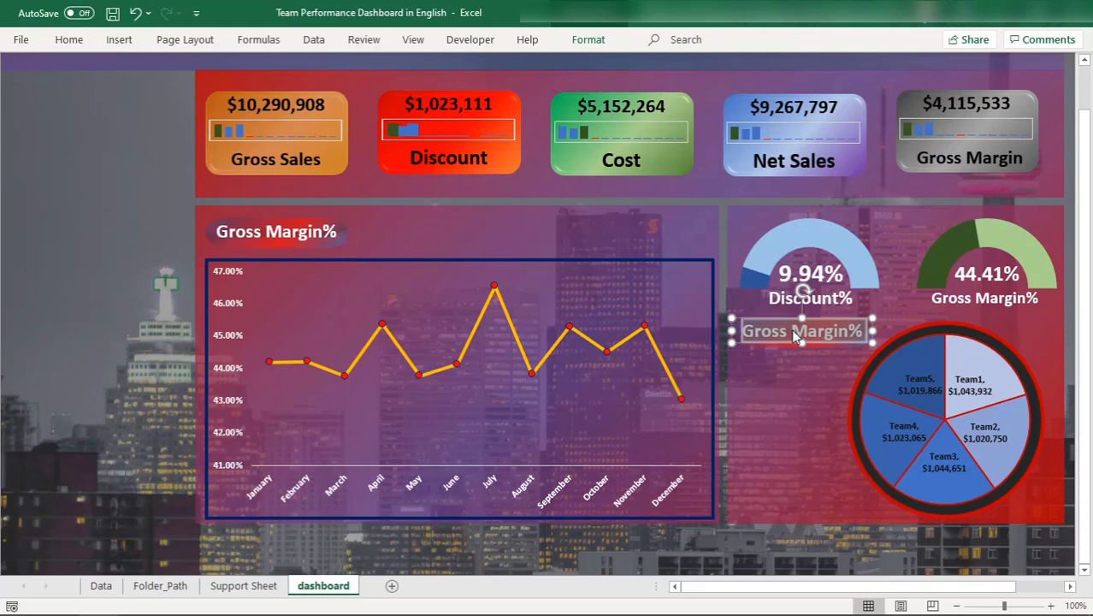
pyautogui.write('Cost per')
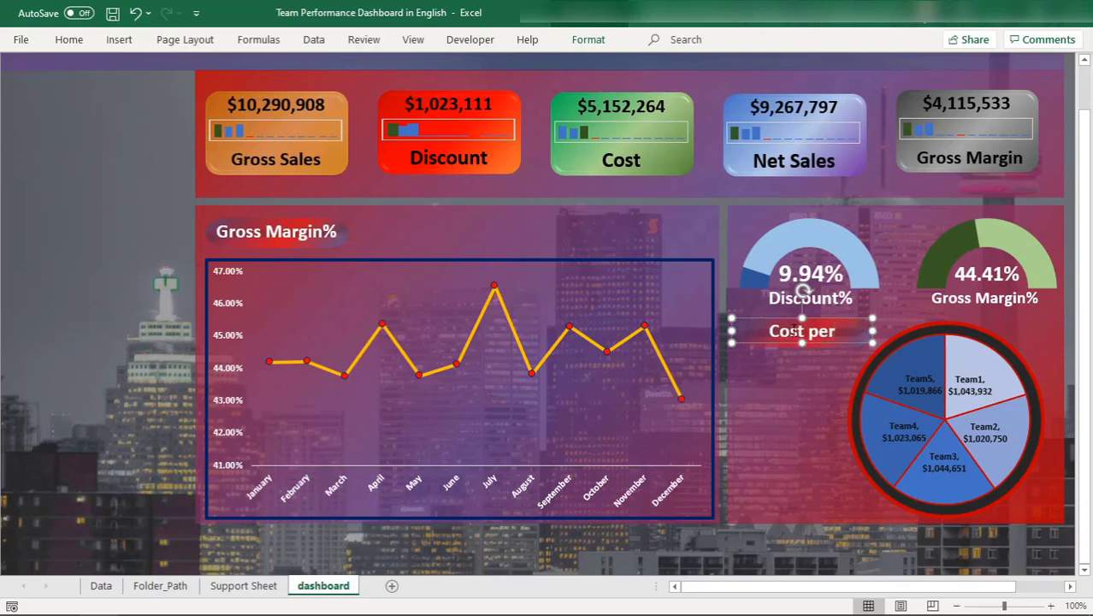
pyautogui.write(' Team')
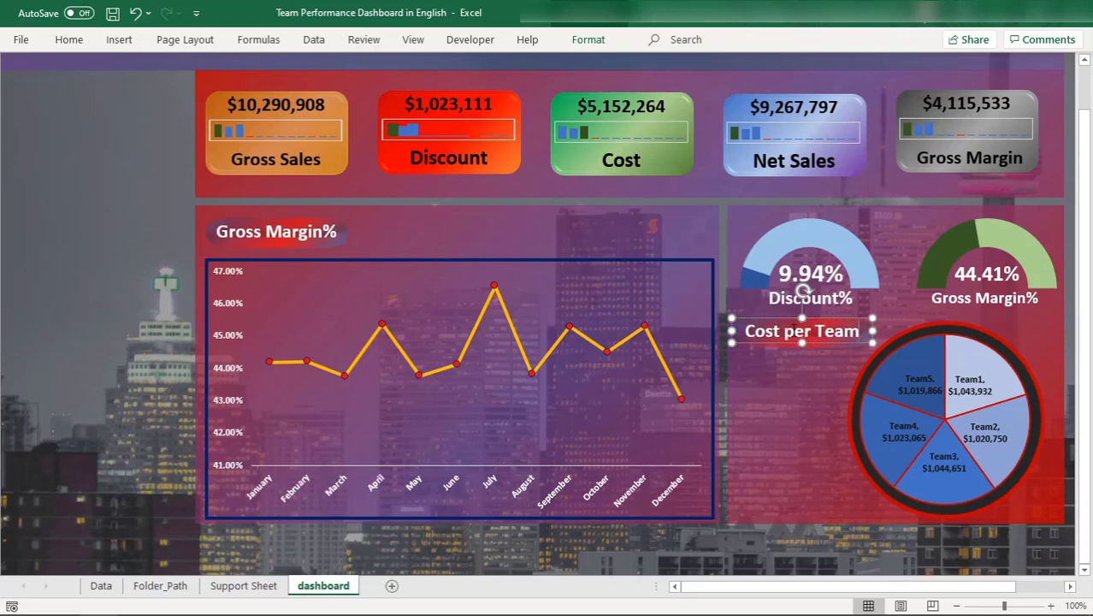
pyautogui.click(774, 400)
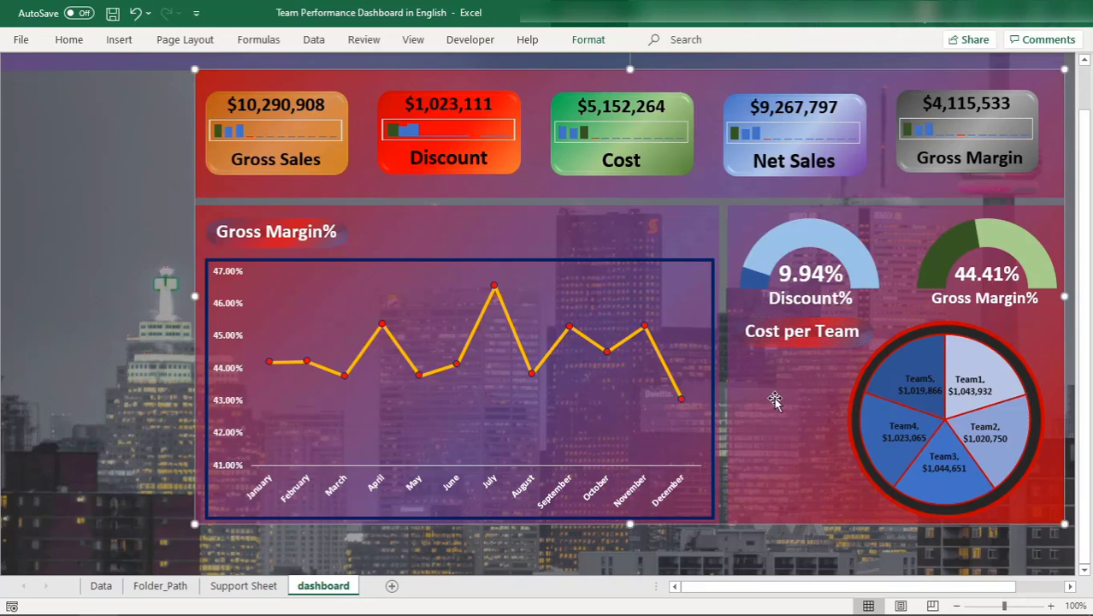
# Step: Give the Cost per Team title shape a standard dark blue outline with a weight of 3 pt
pyautogui.click(788, 326)
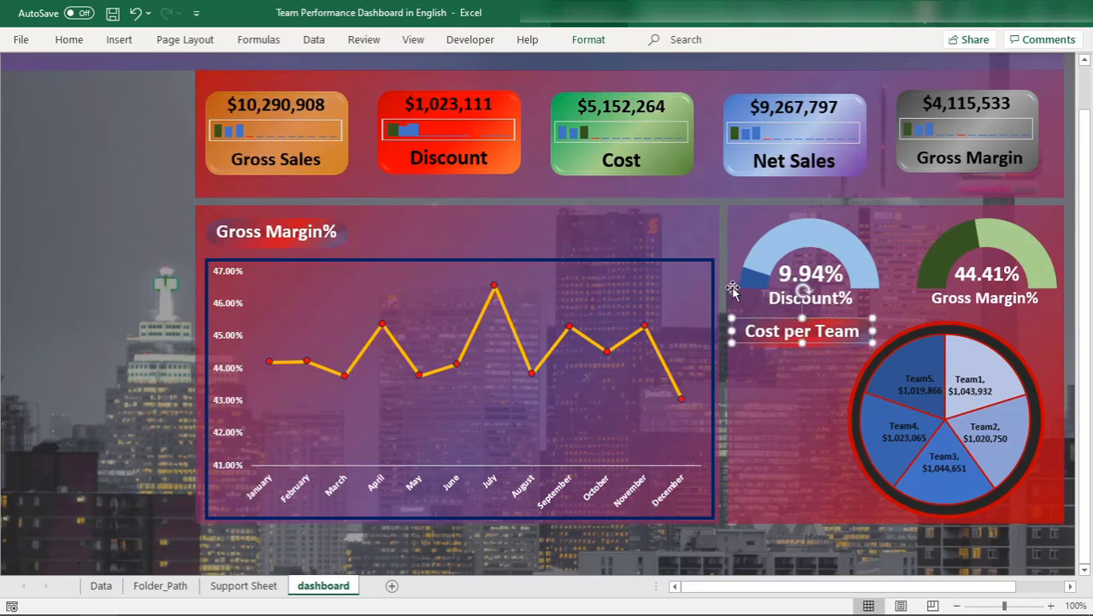
pyautogui.click(791, 346)
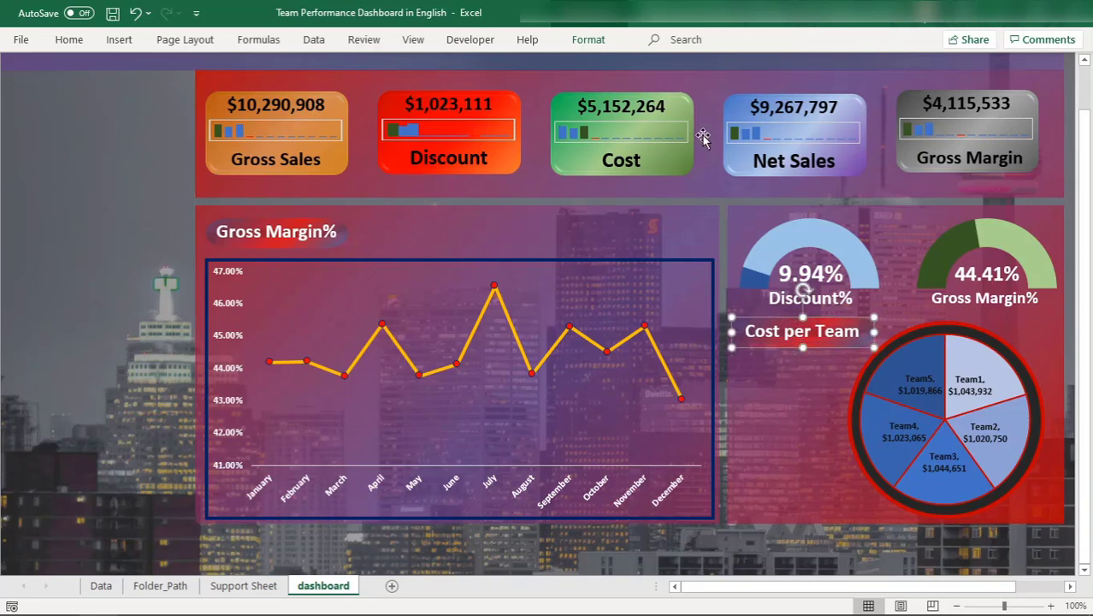
pyautogui.click(589, 40)
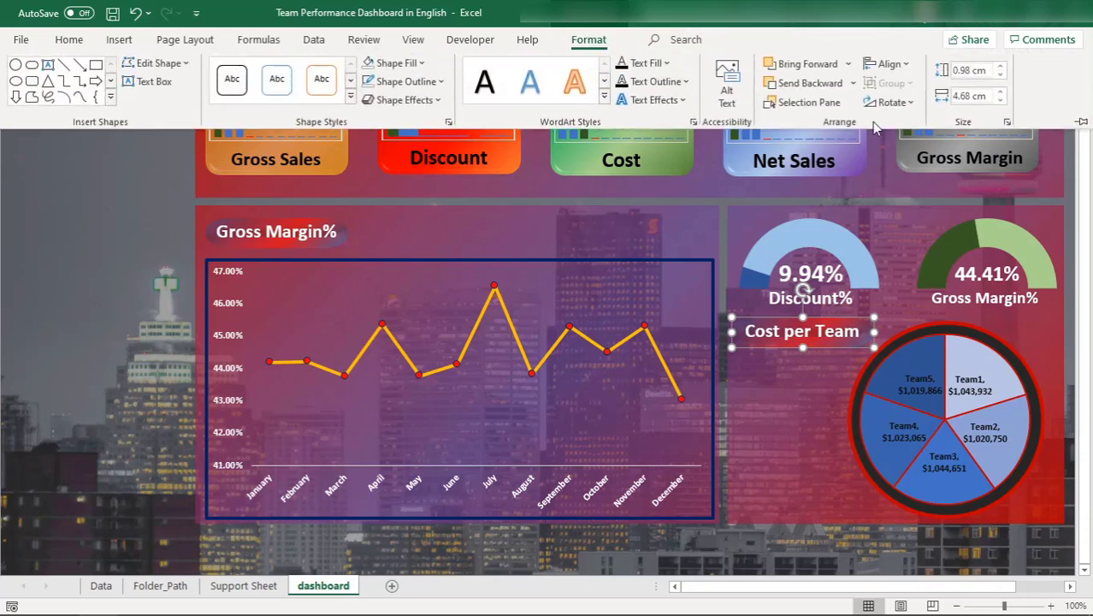
pyautogui.click(408, 81)
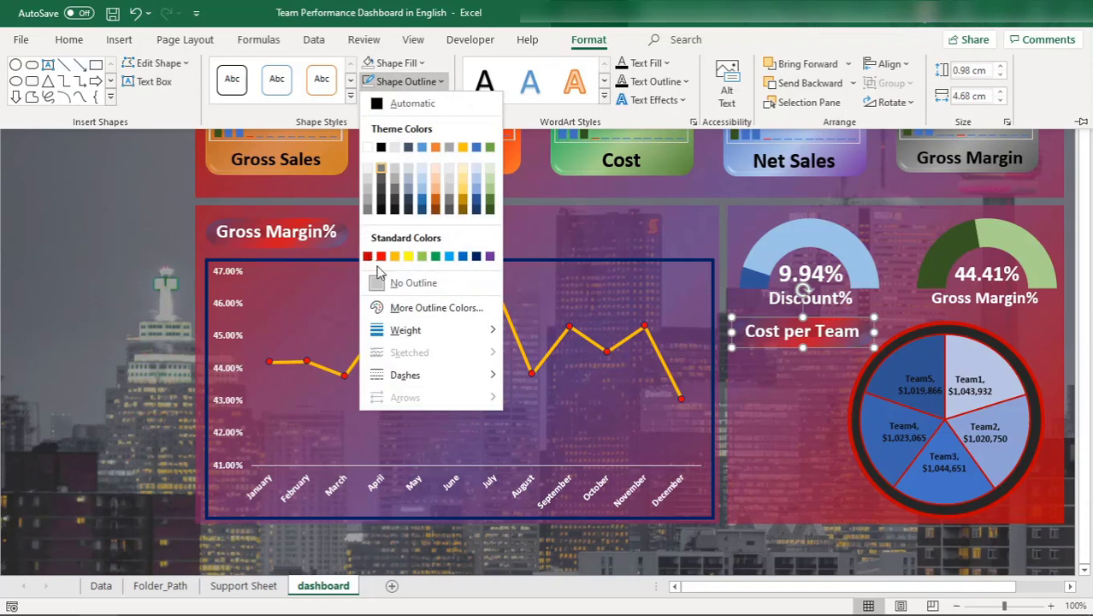
pyautogui.click(477, 257)
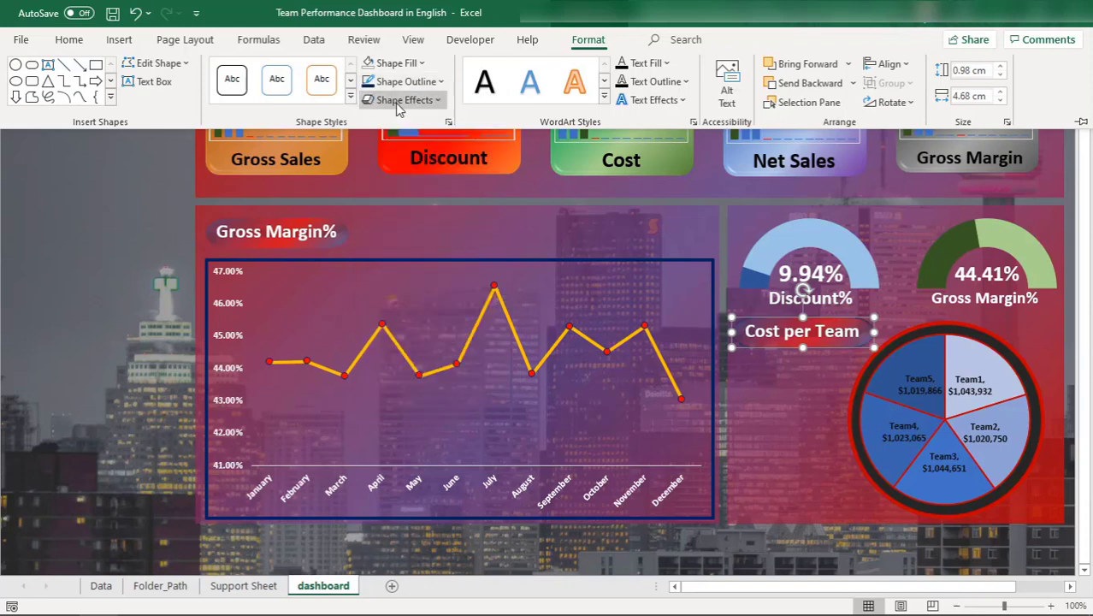
pyautogui.click(436, 83)
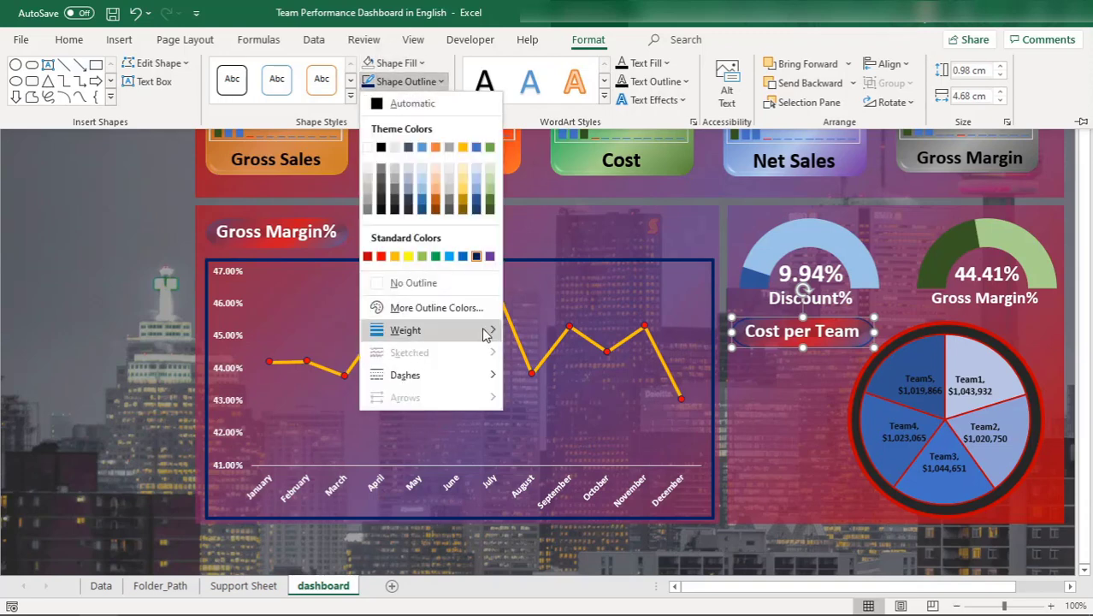
pyautogui.moveTo(488, 330)
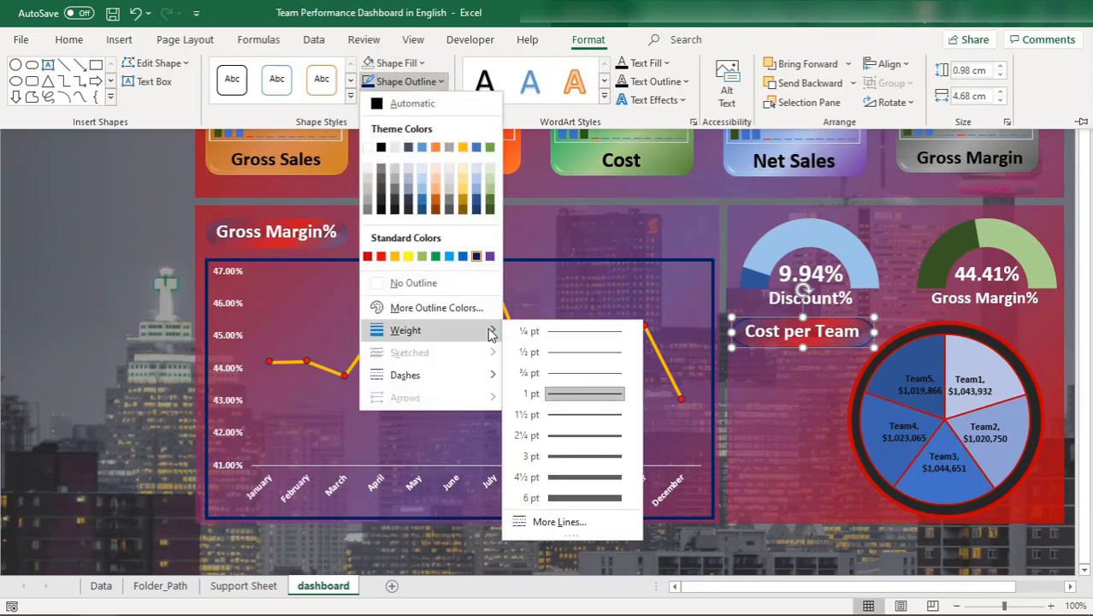
pyautogui.click(584, 456)
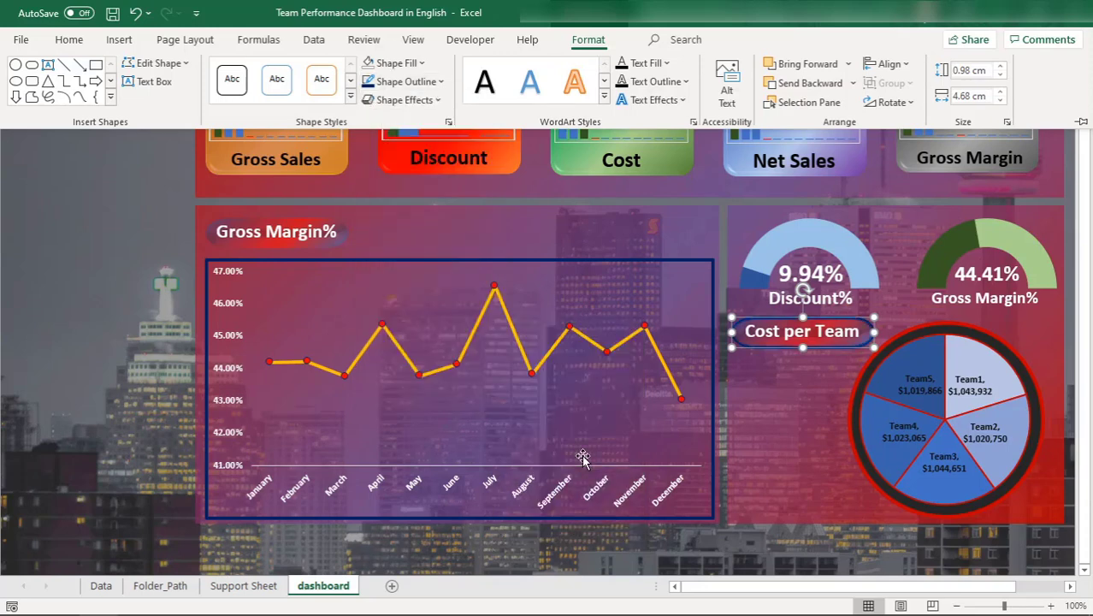
pyautogui.hotkey('ctrl', 'F1')
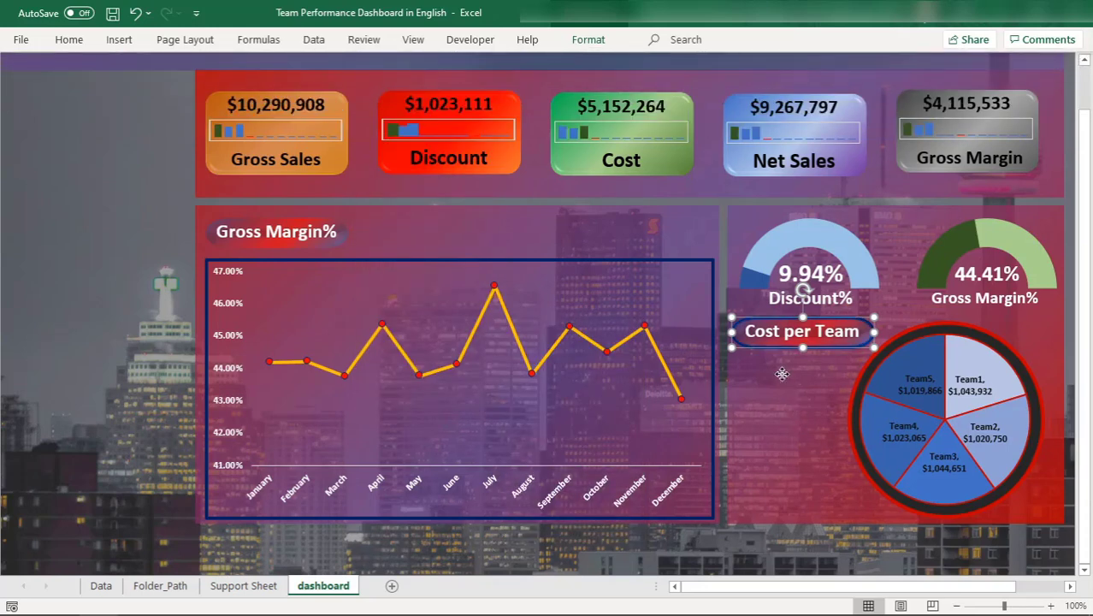
# Step: Change the outline colour of the Cost per Team title shape to white
pyautogui.click(798, 417)
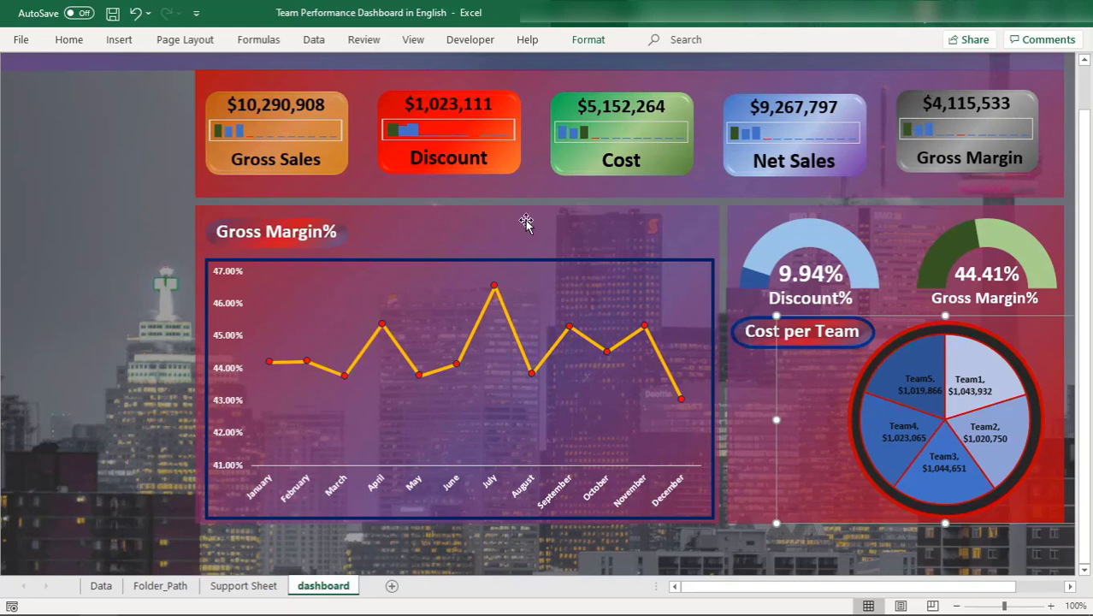
pyautogui.click(341, 238)
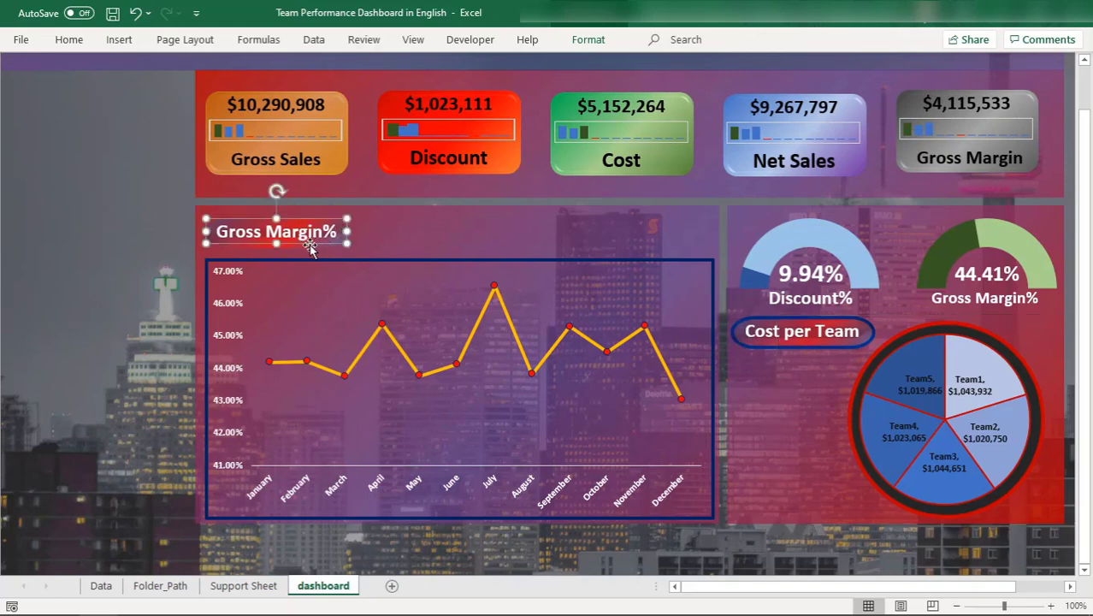
pyautogui.click(733, 328)
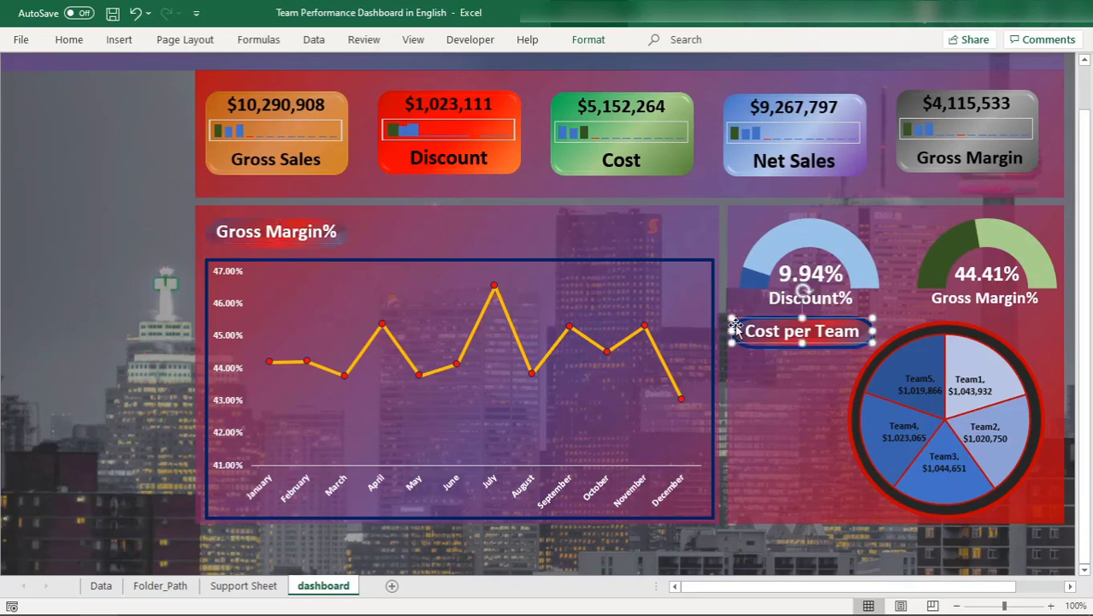
pyautogui.click(752, 349)
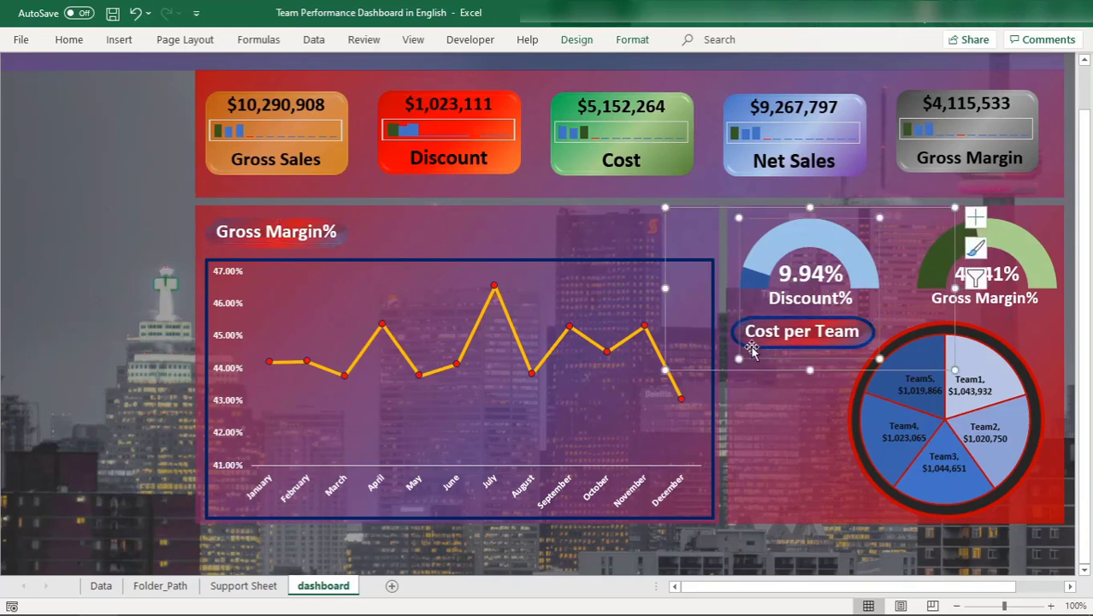
pyautogui.click(750, 341)
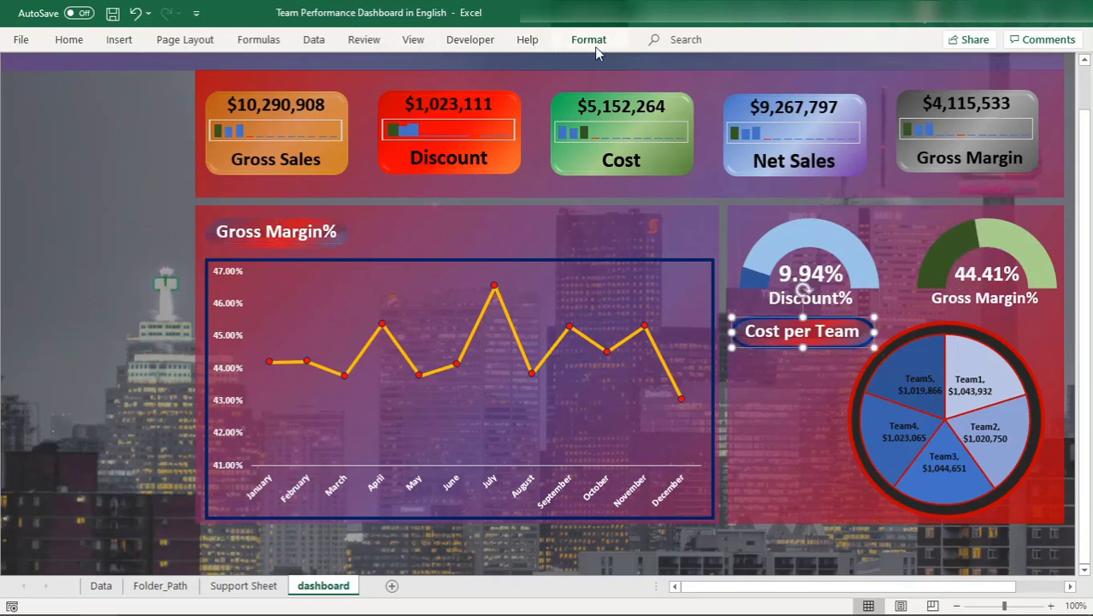
pyautogui.click(590, 40)
pyautogui.click(432, 101)
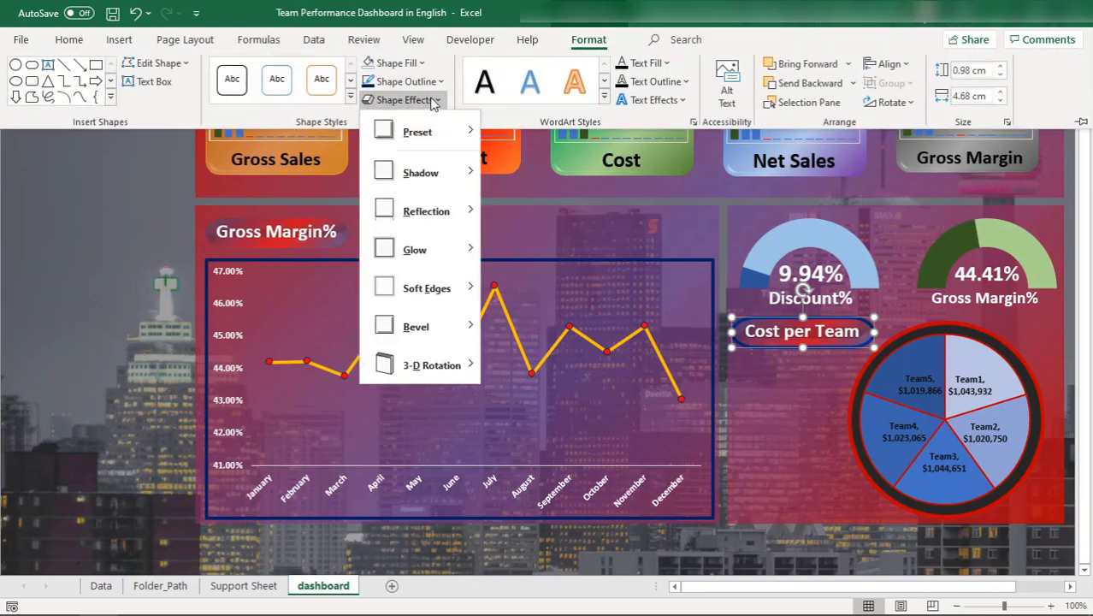
pyautogui.click(434, 86)
pyautogui.click(436, 82)
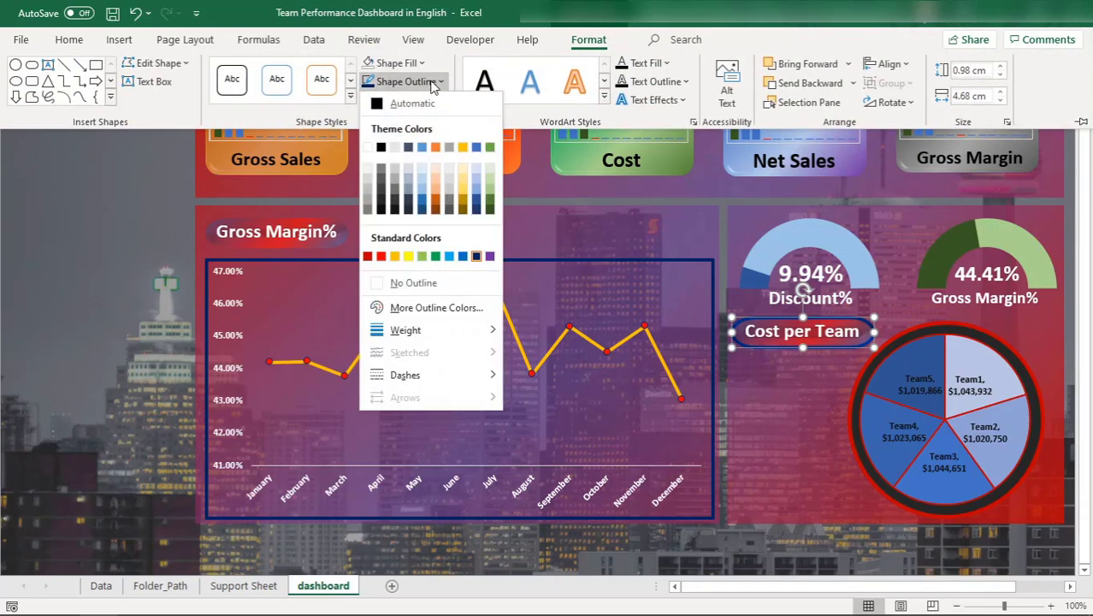
pyautogui.click(368, 148)
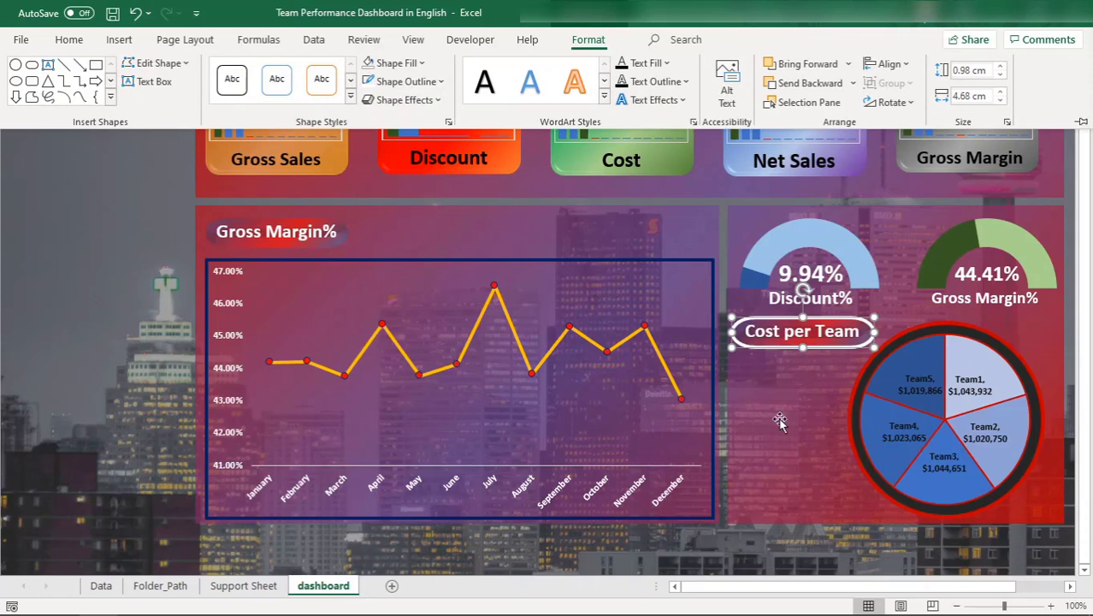
pyautogui.click(682, 335)
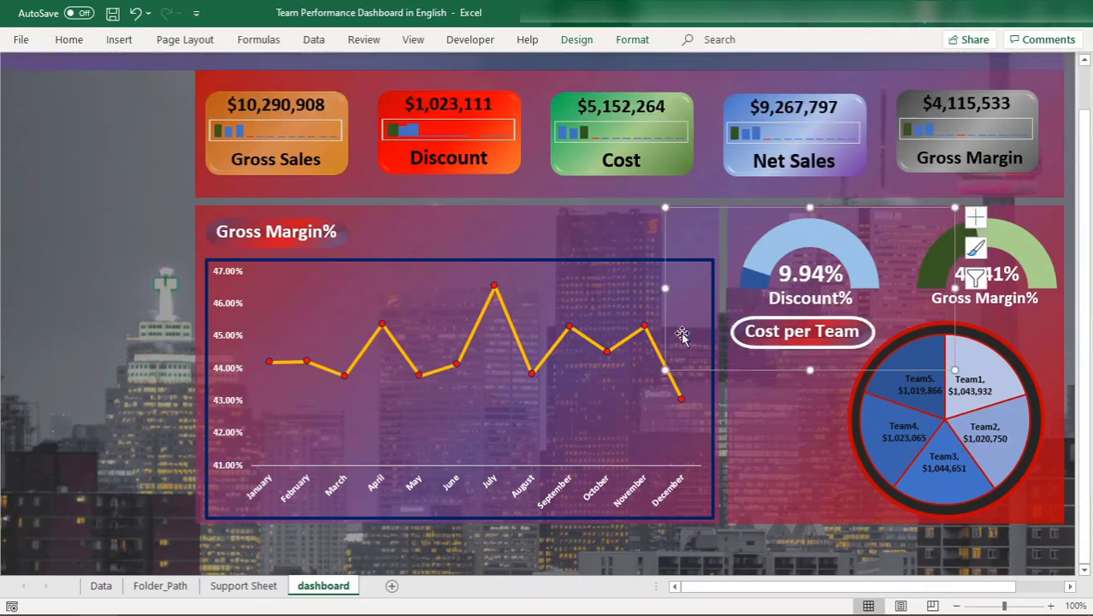
pyautogui.click(733, 411)
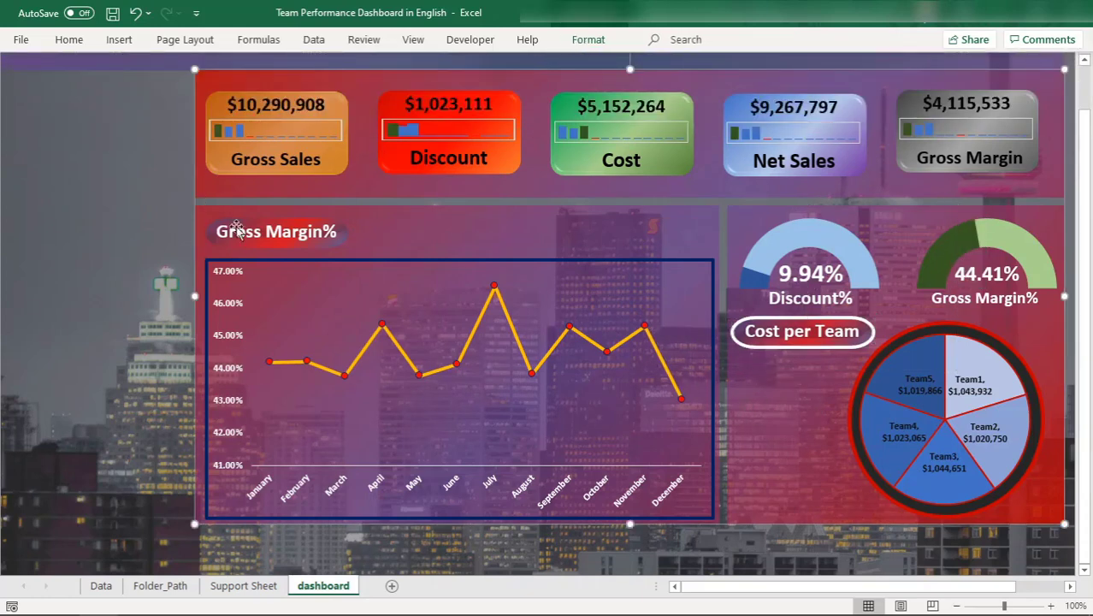
# Step: Give the Gross Margin% title shape above the line chart a white outline with a weight of 3 pt
pyautogui.click(332, 242)
pyautogui.click(333, 247)
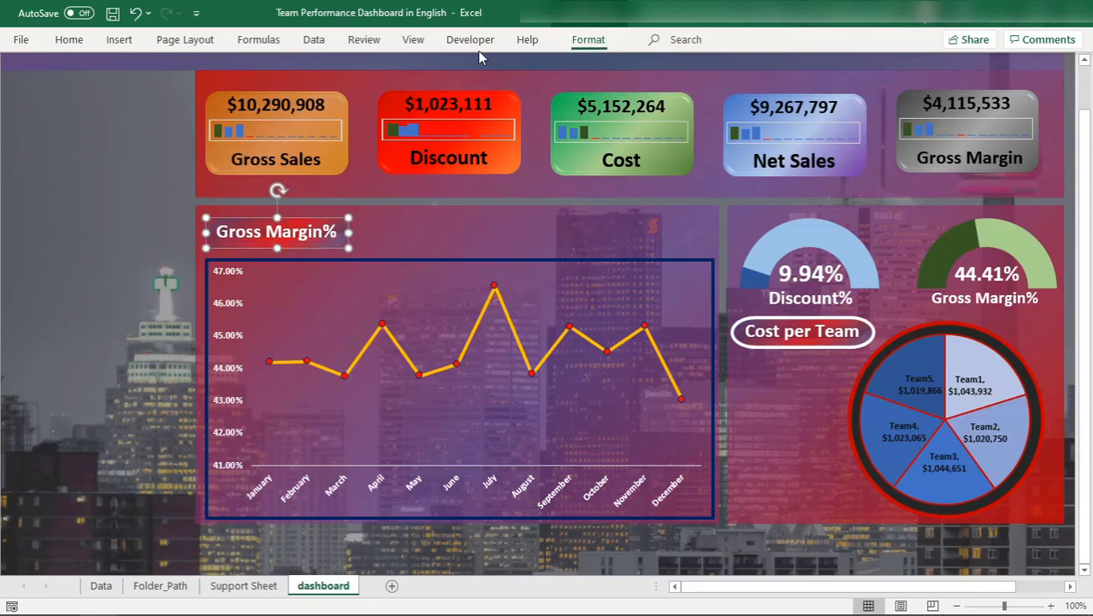
pyautogui.click(588, 39)
pyautogui.click(421, 82)
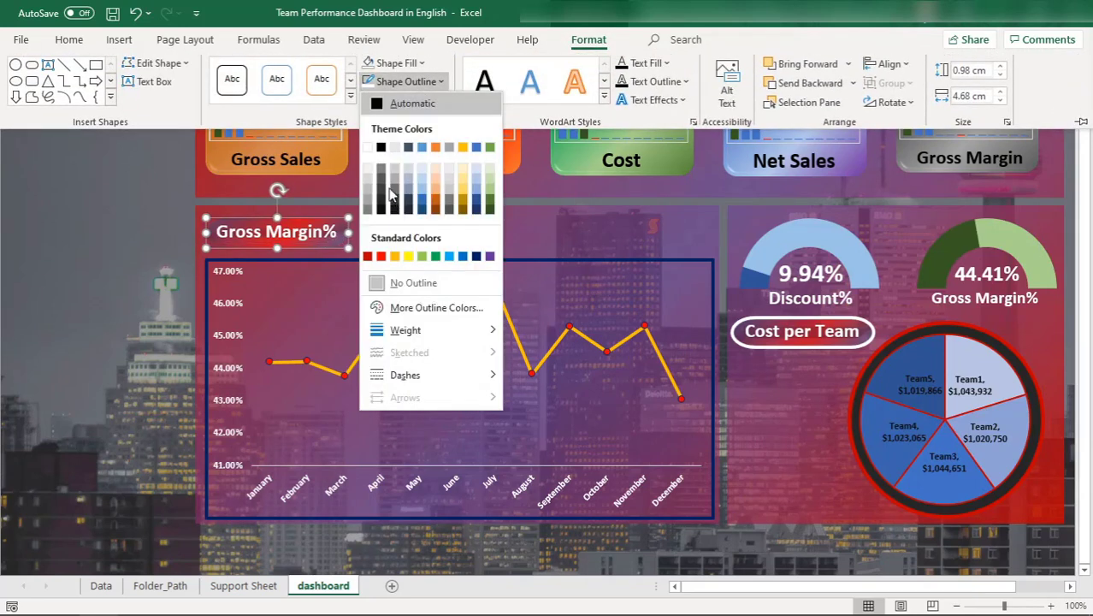
pyautogui.click(369, 147)
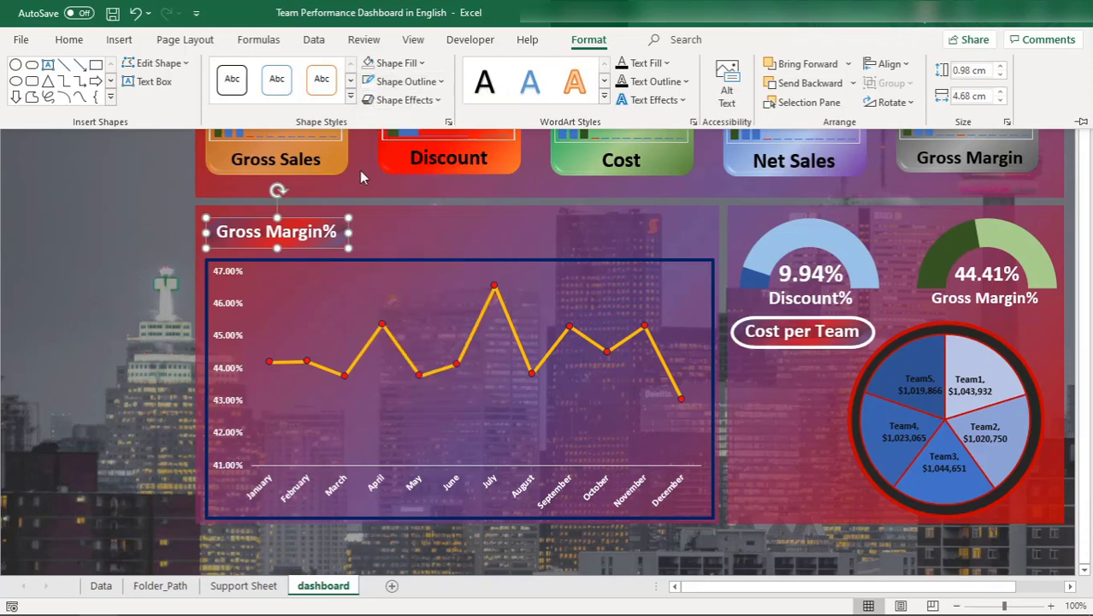
pyautogui.click(442, 82)
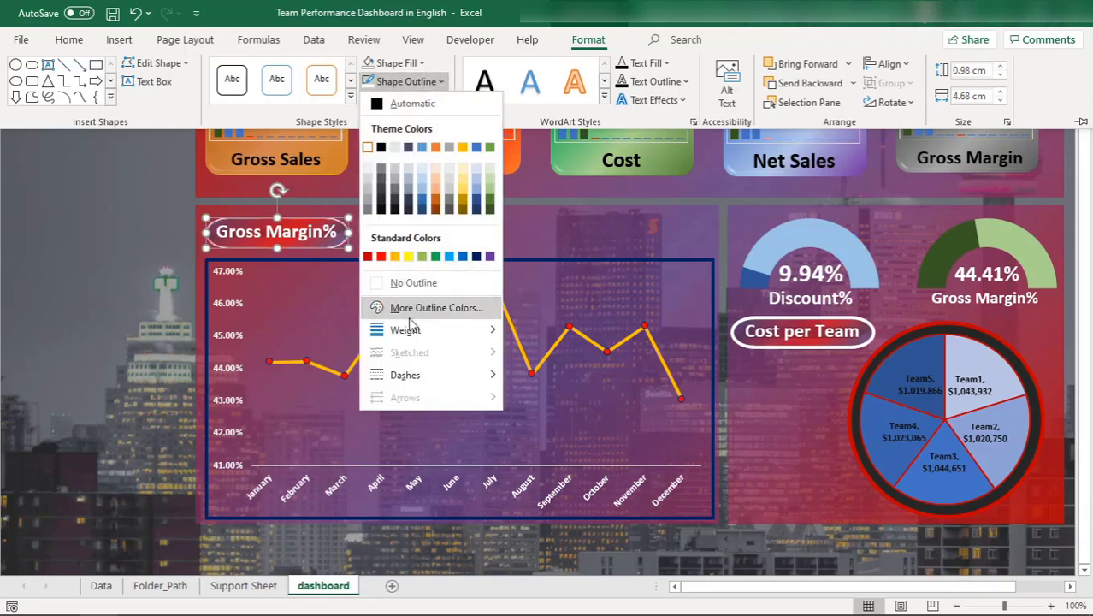
pyautogui.moveTo(419, 331)
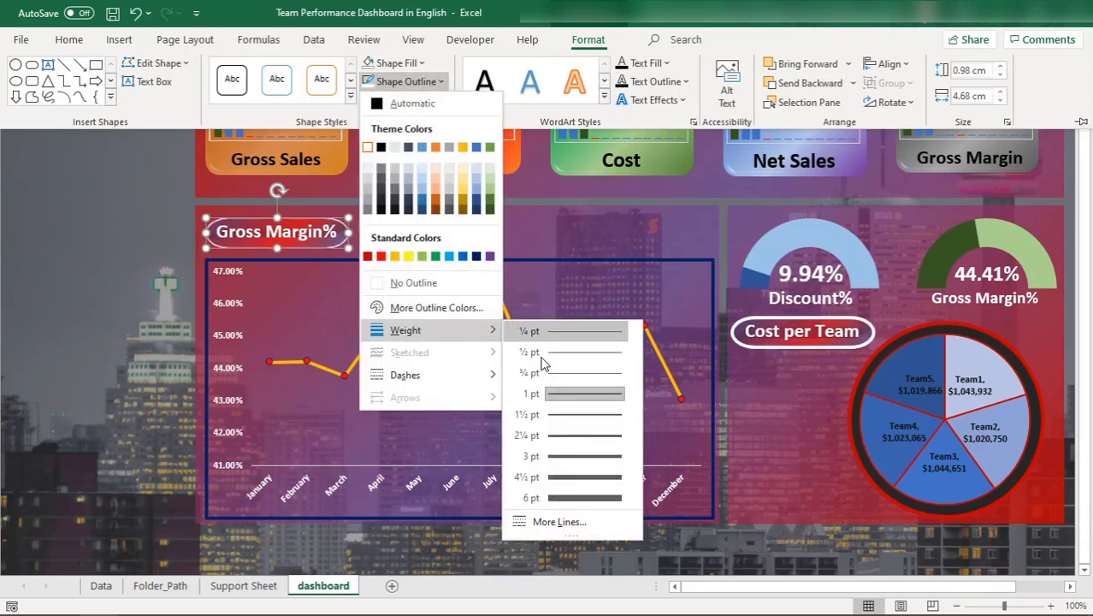
pyautogui.click(573, 458)
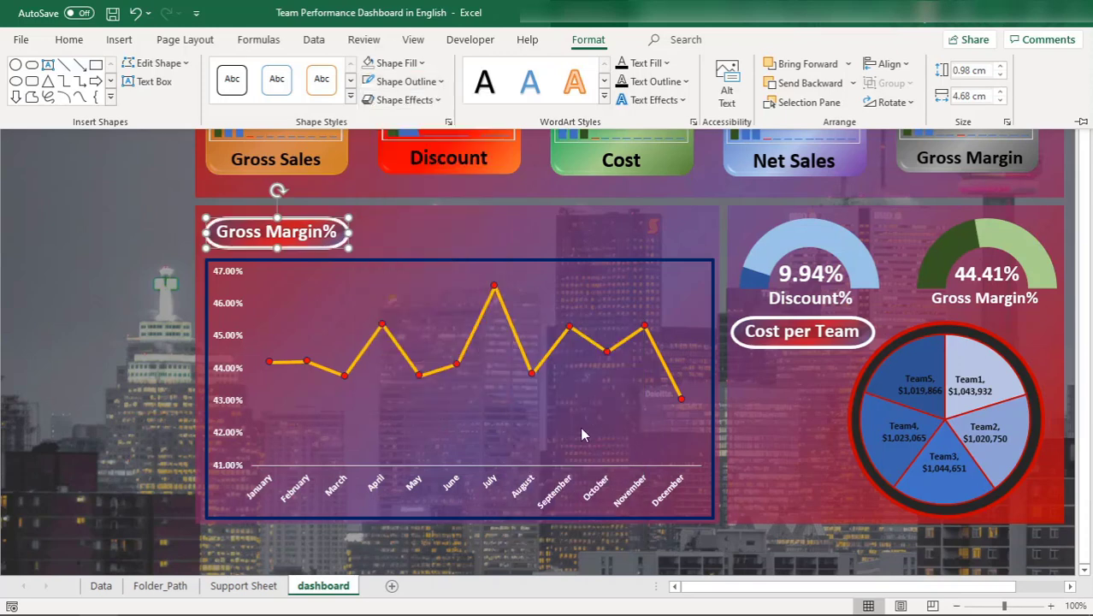
pyautogui.hotkey('ctrl', 'F1')
pyautogui.click(537, 230)
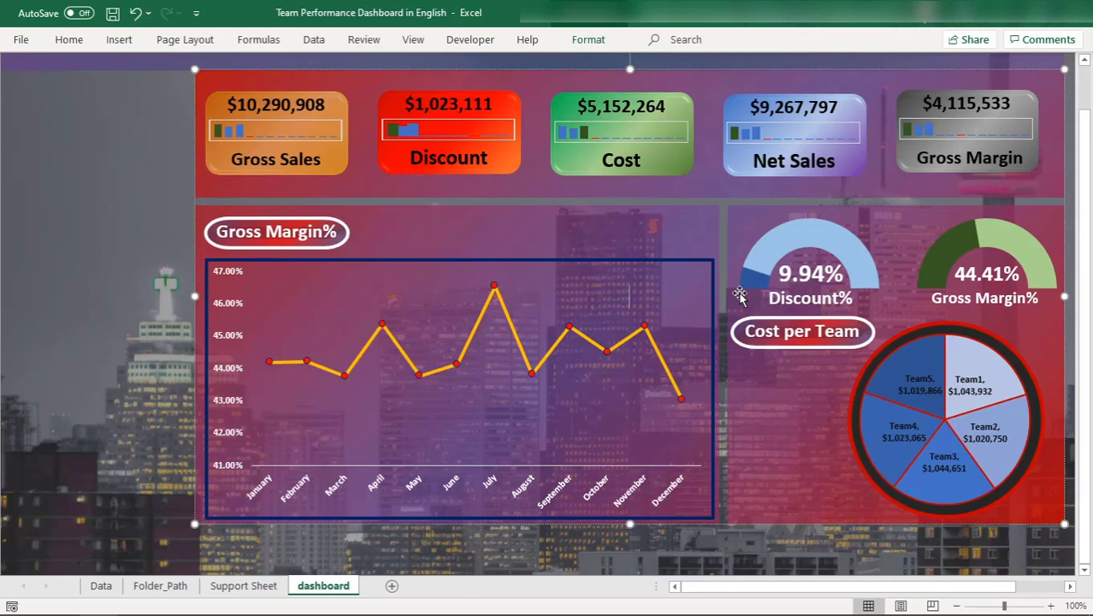
pyautogui.click(1082, 77)
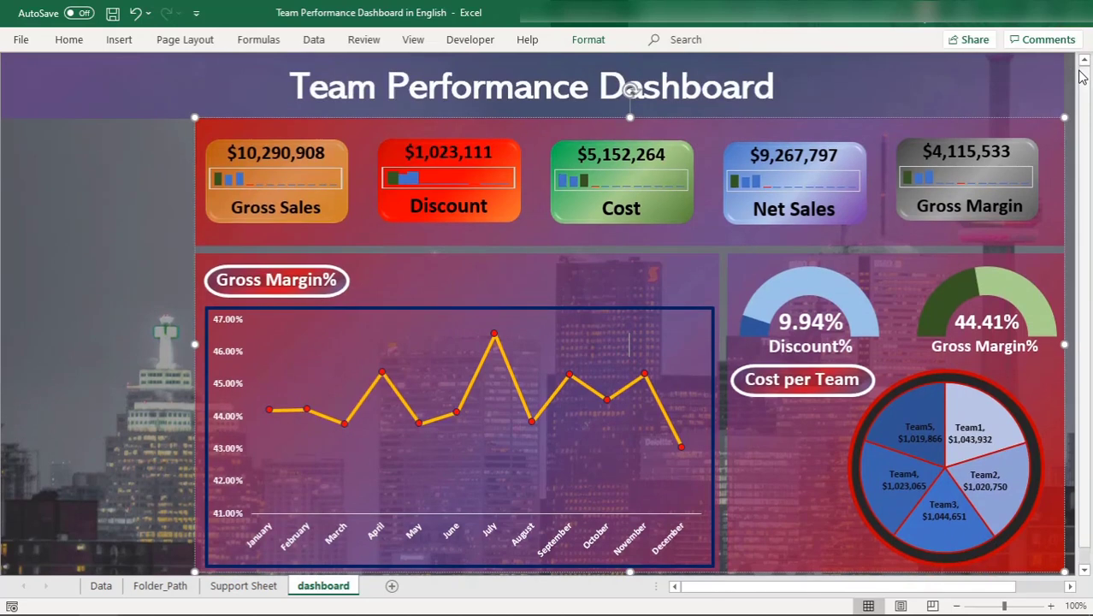